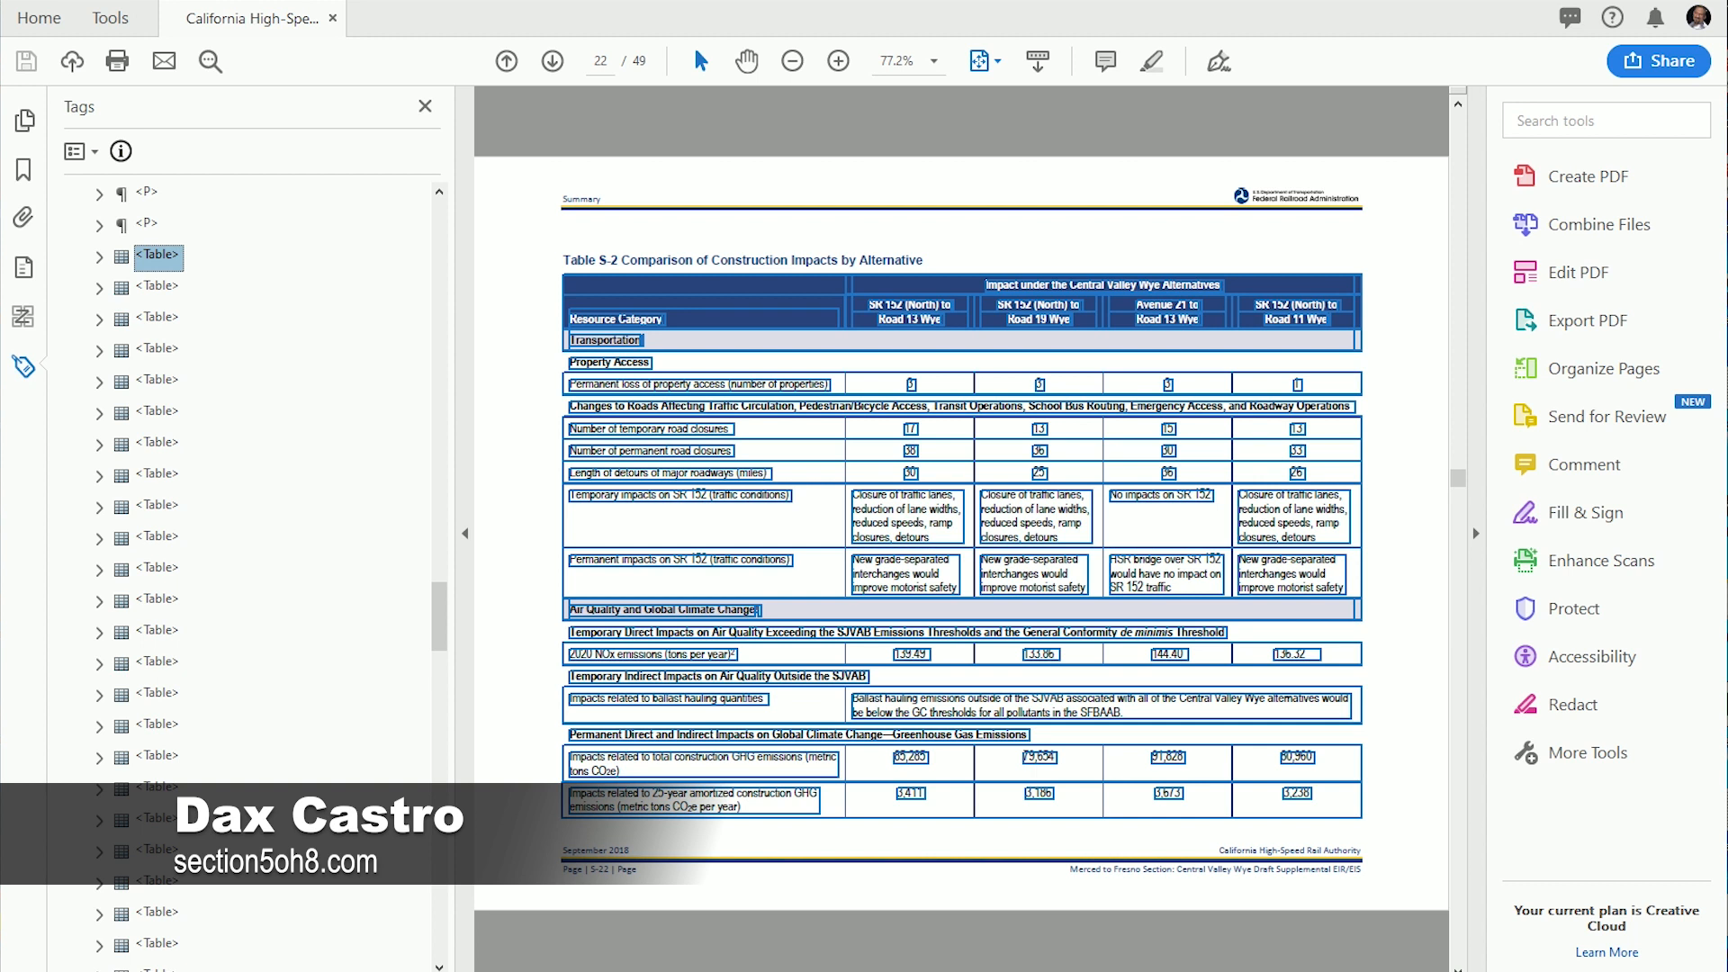
Step: Go through the consecutive Table tags from page 23 to page 37 and examine which table rows each one covers
click(159, 285)
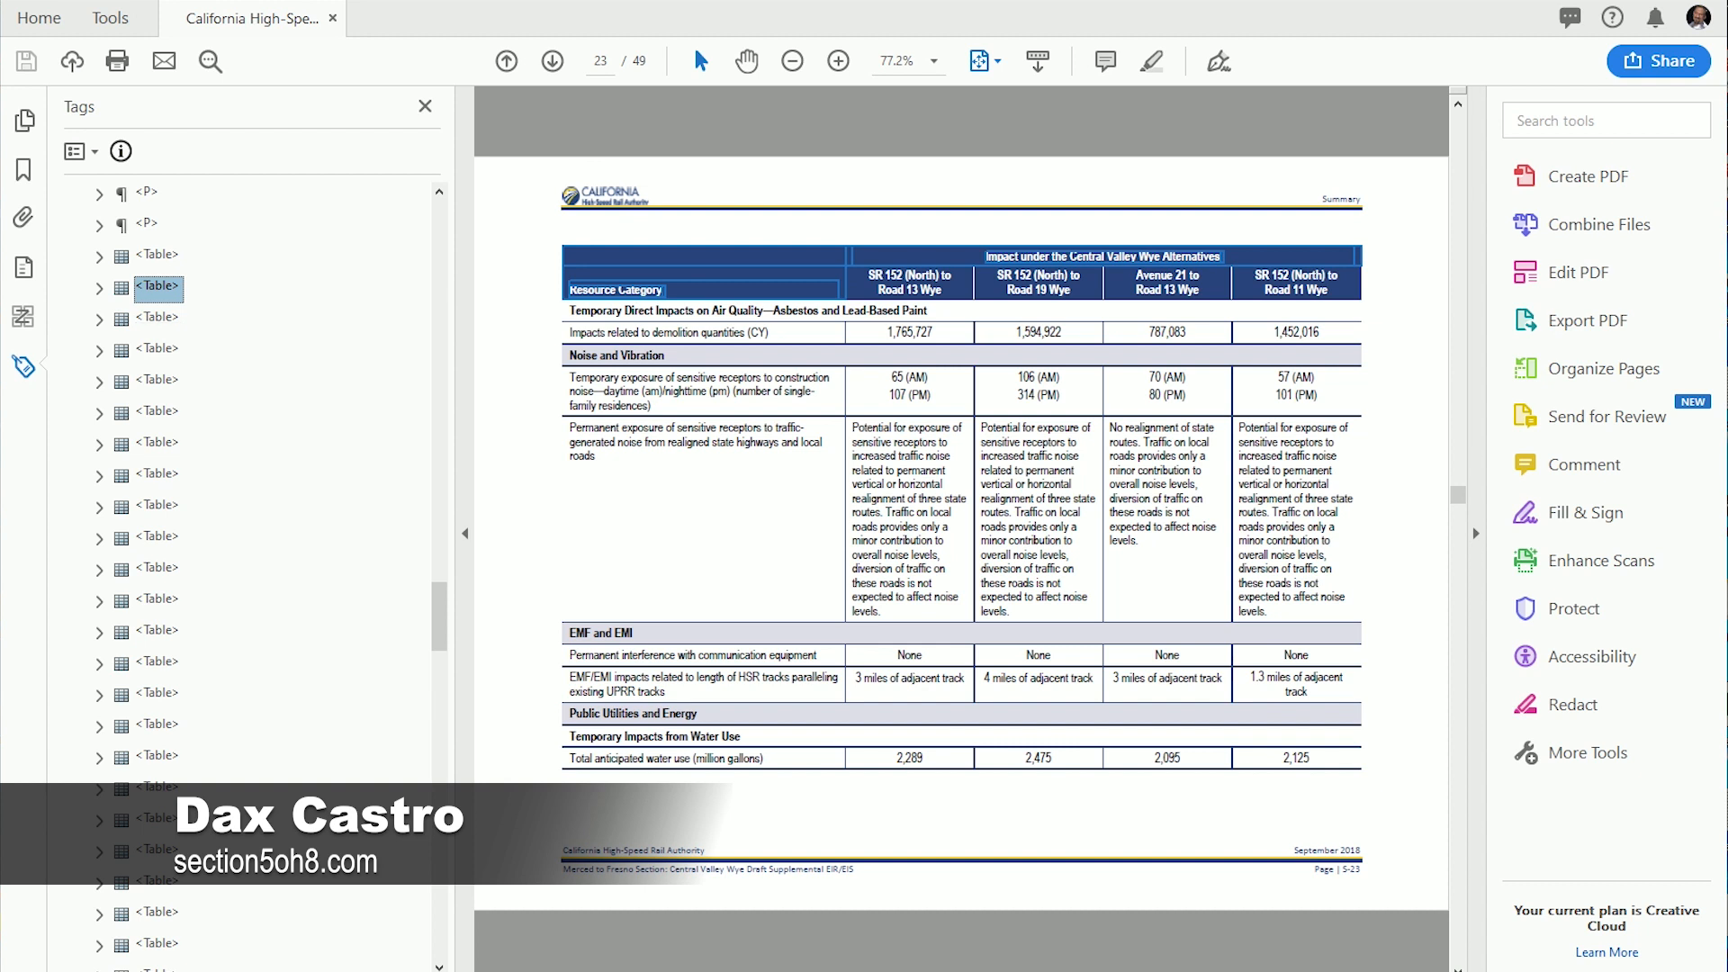
click(157, 318)
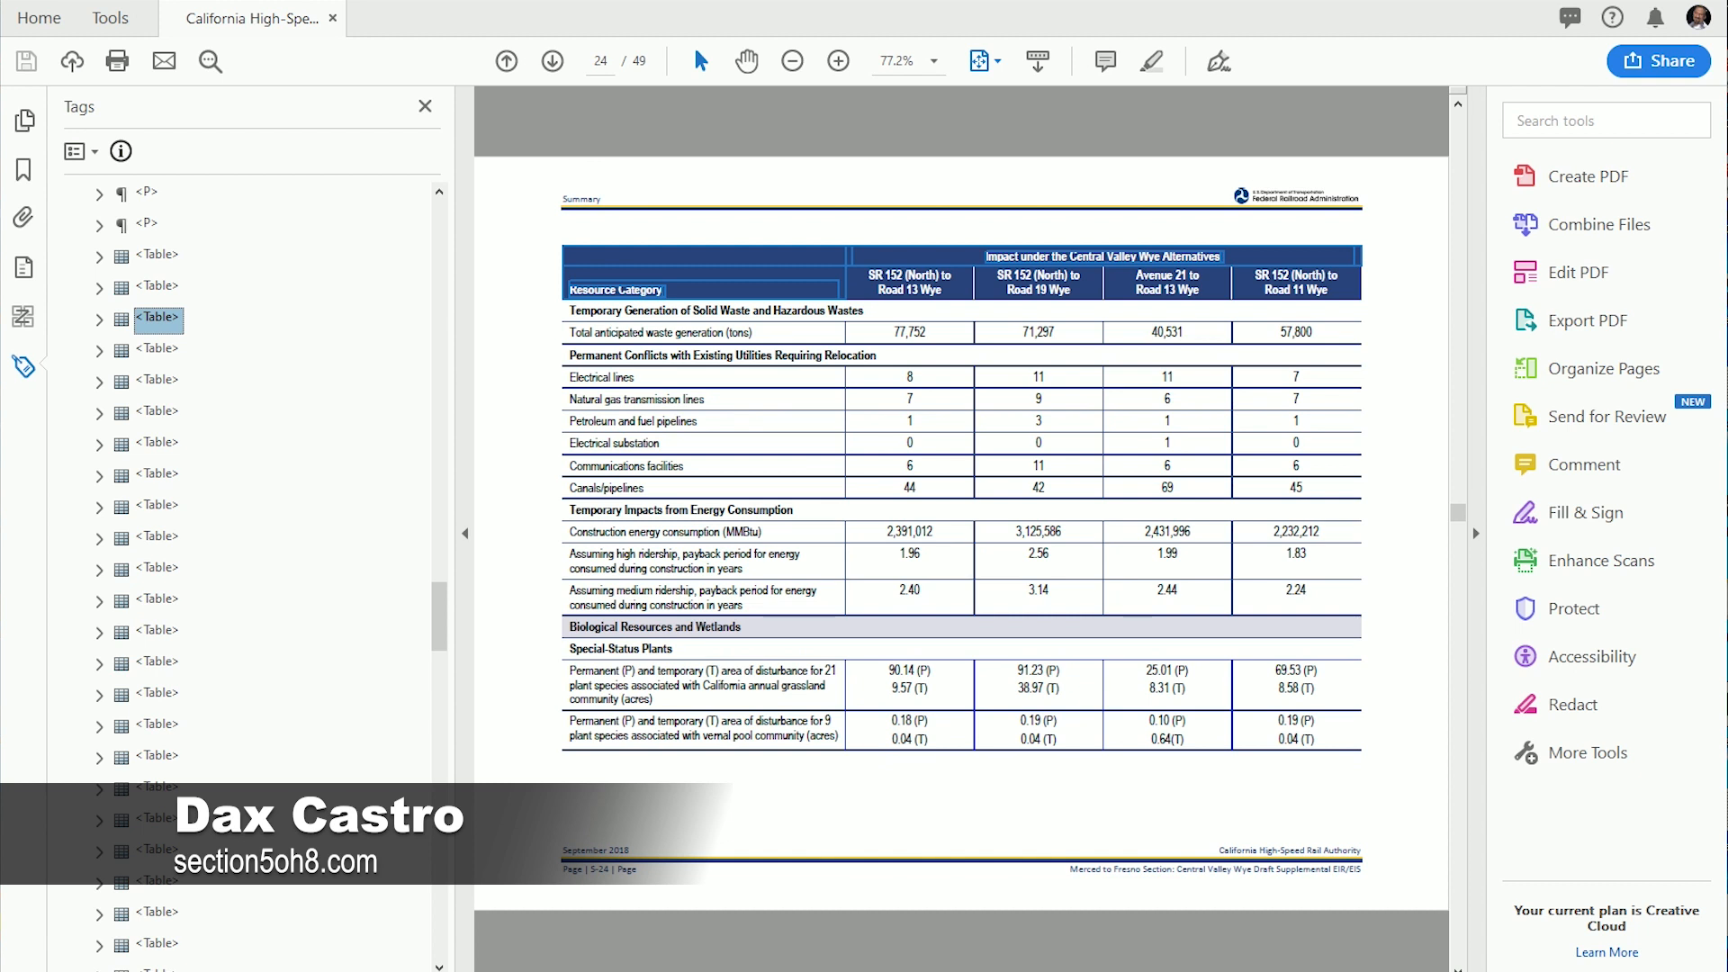
click(158, 349)
click(158, 381)
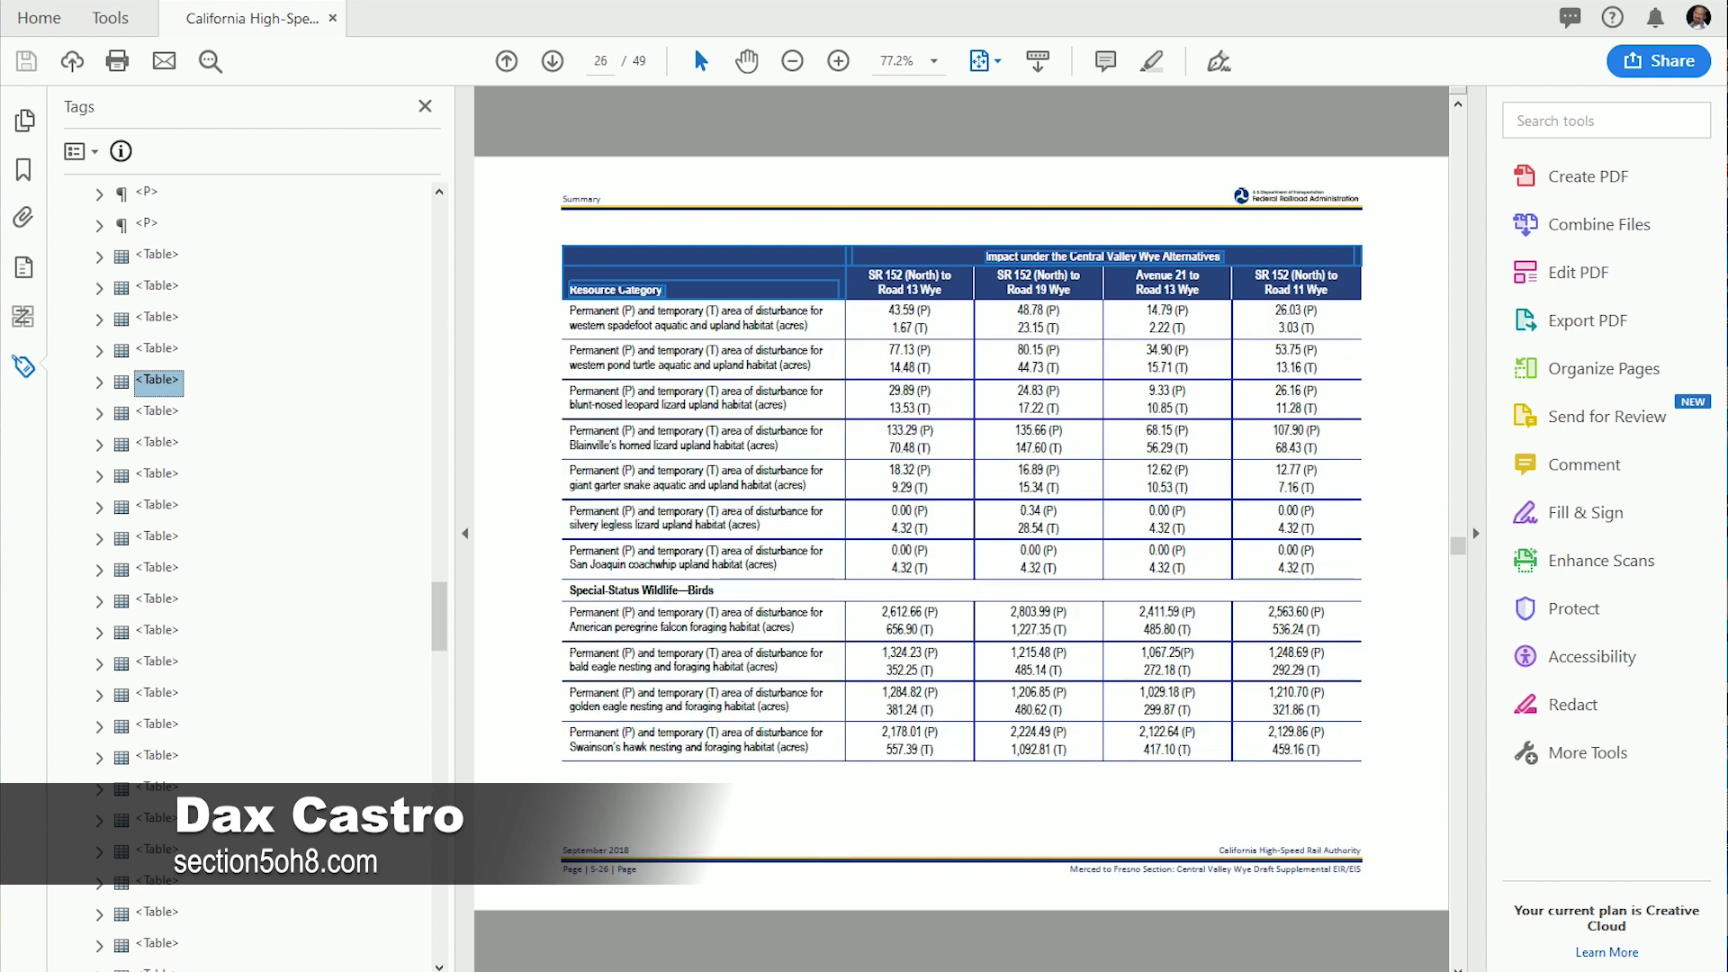
click(157, 412)
key(Down)
key(Down)
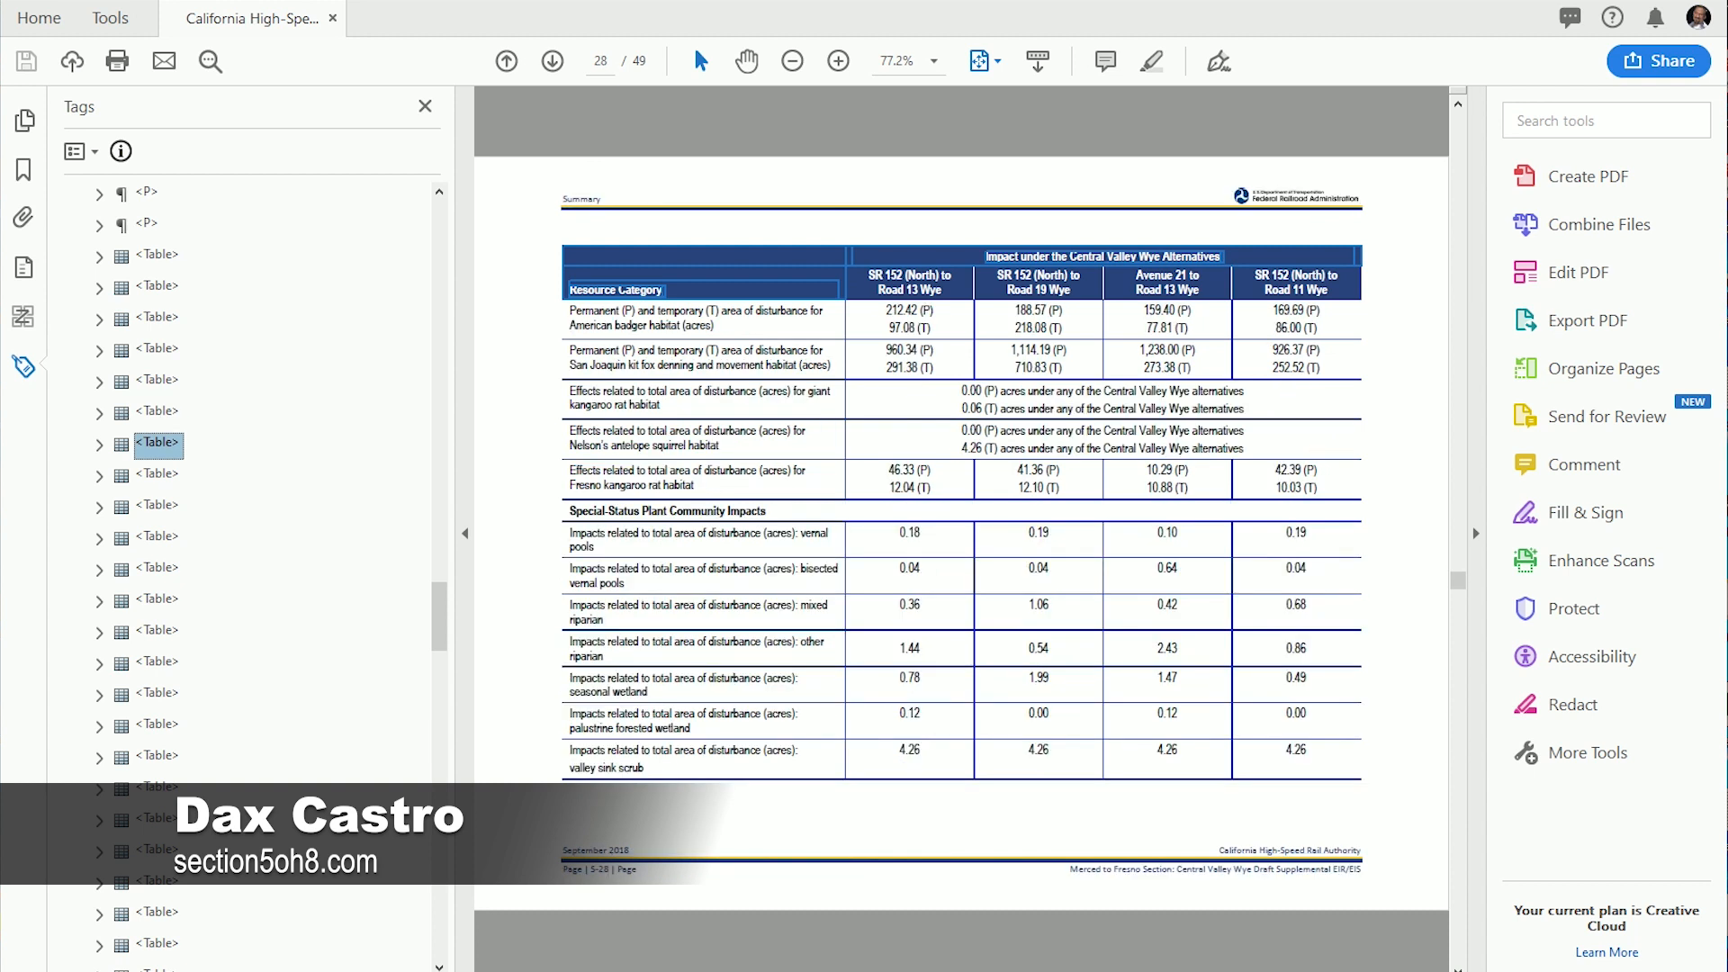
key(Down)
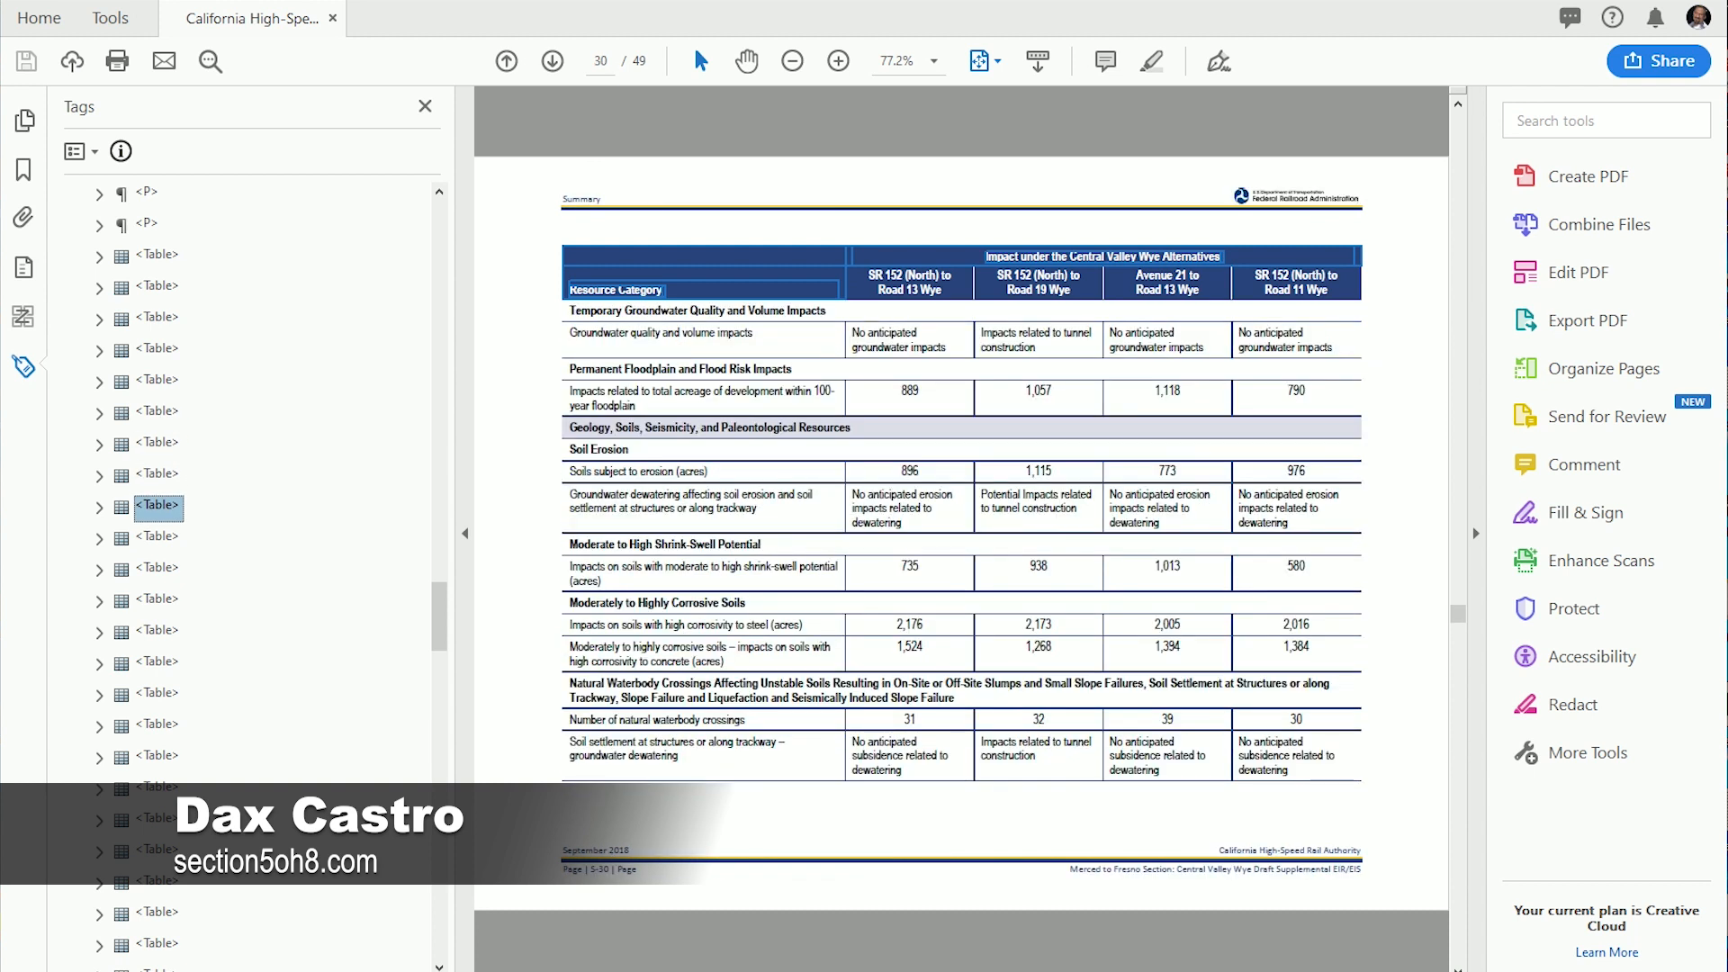
key(Down)
key(Down)
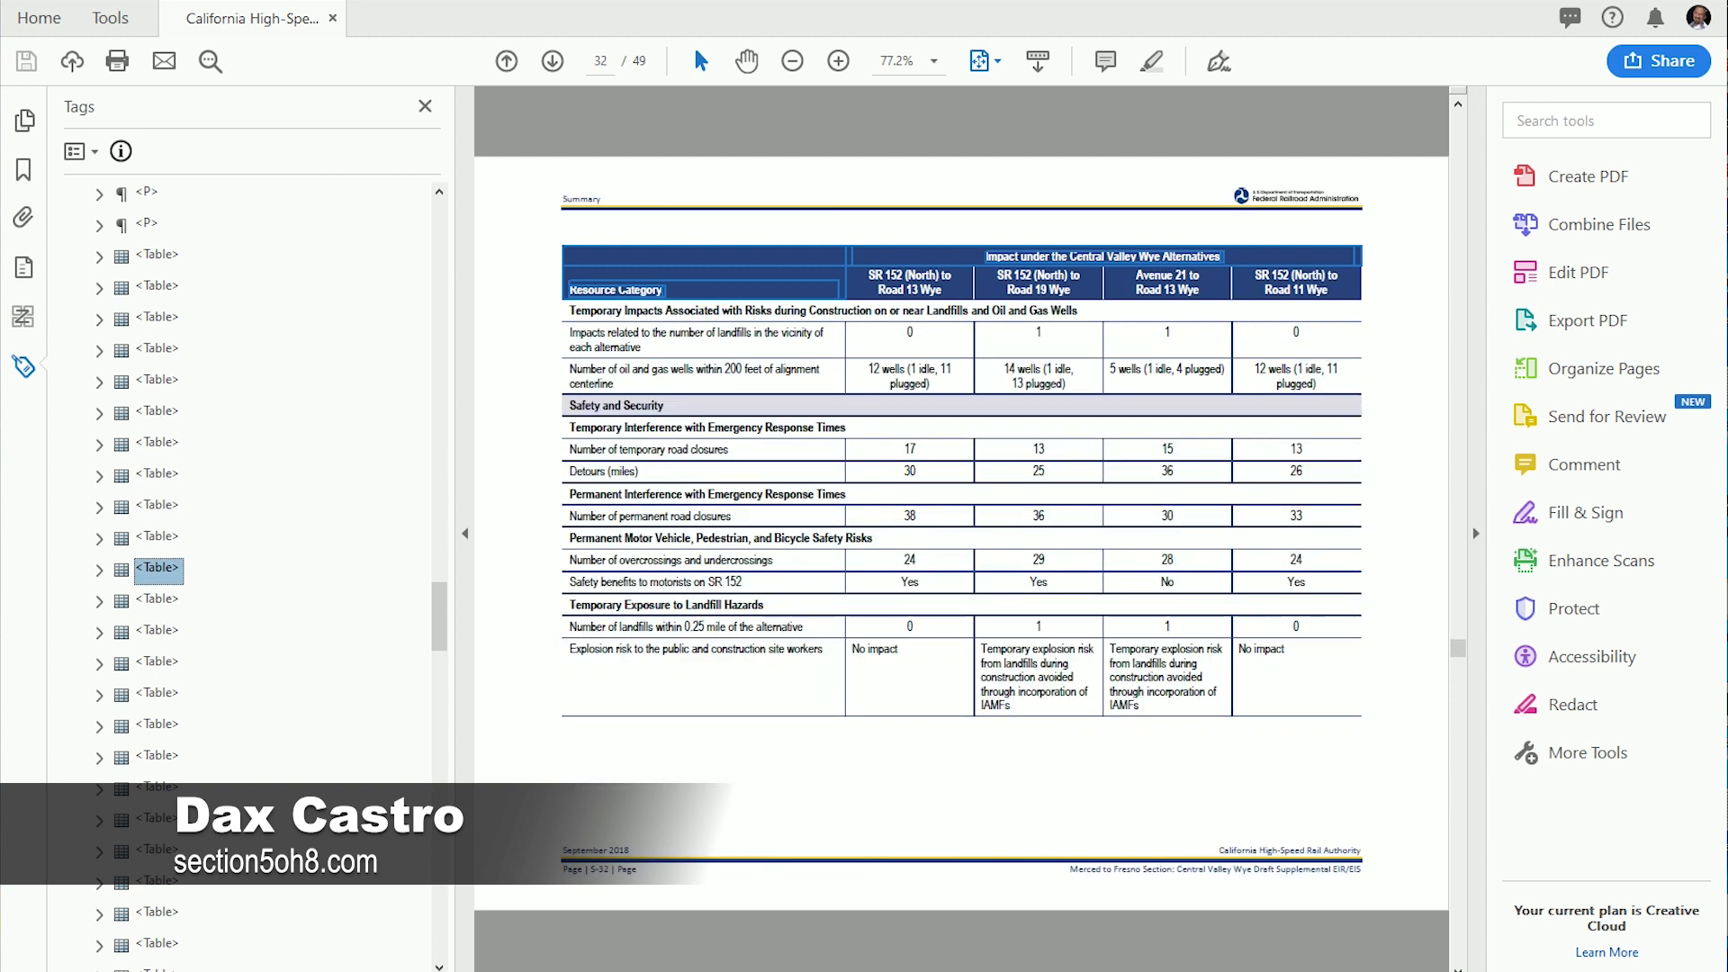
key(Down)
key(Down)
key(Down)
key(Down)
key(Down)
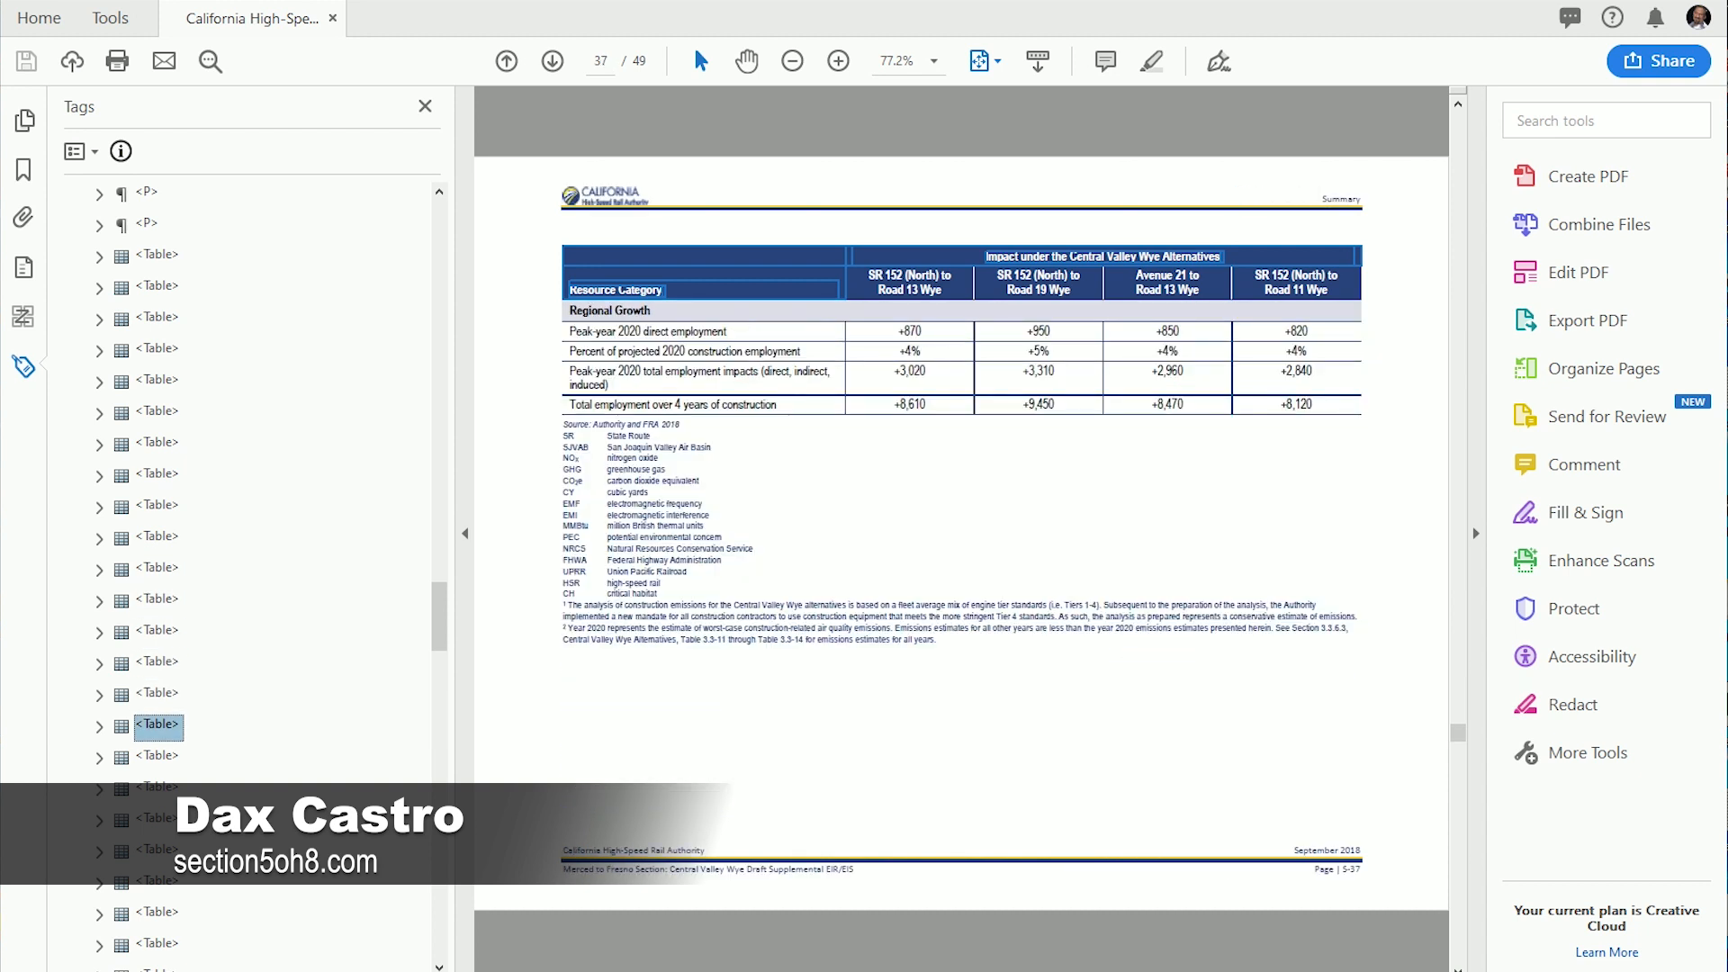
Step: Label the separate Table tag that holds the page 23 table's body rows as "Body"
key(Down)
key(Up)
key(Down)
key(Up)
key(Down)
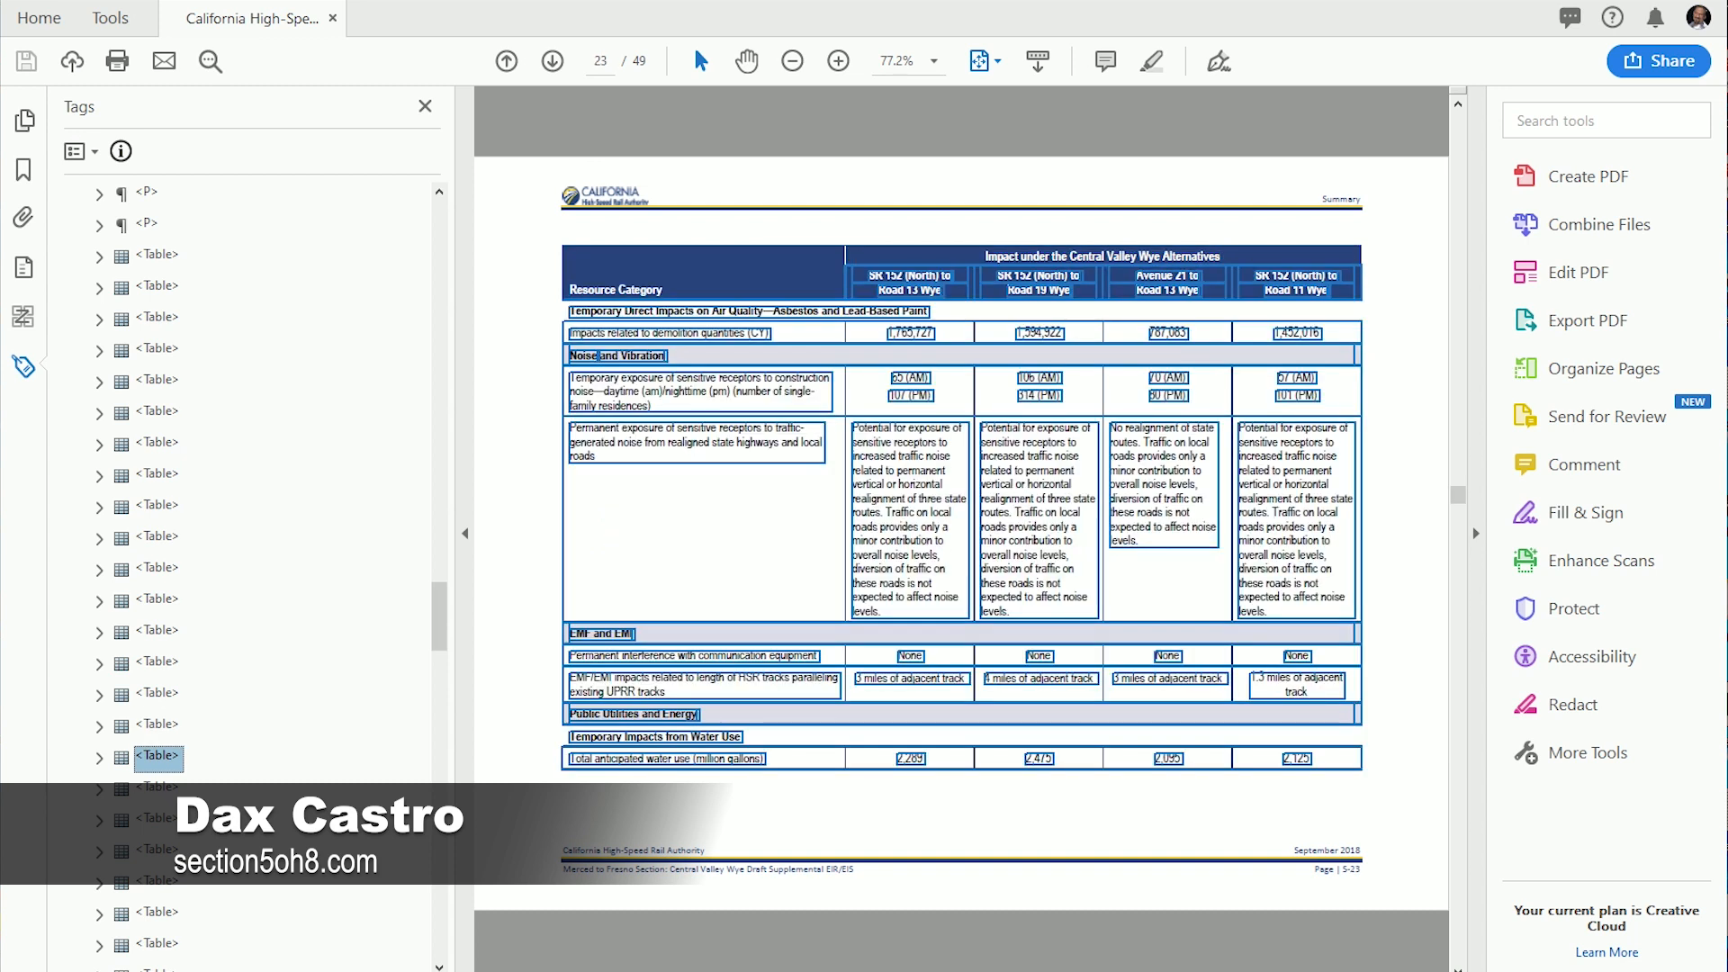
key(F2)
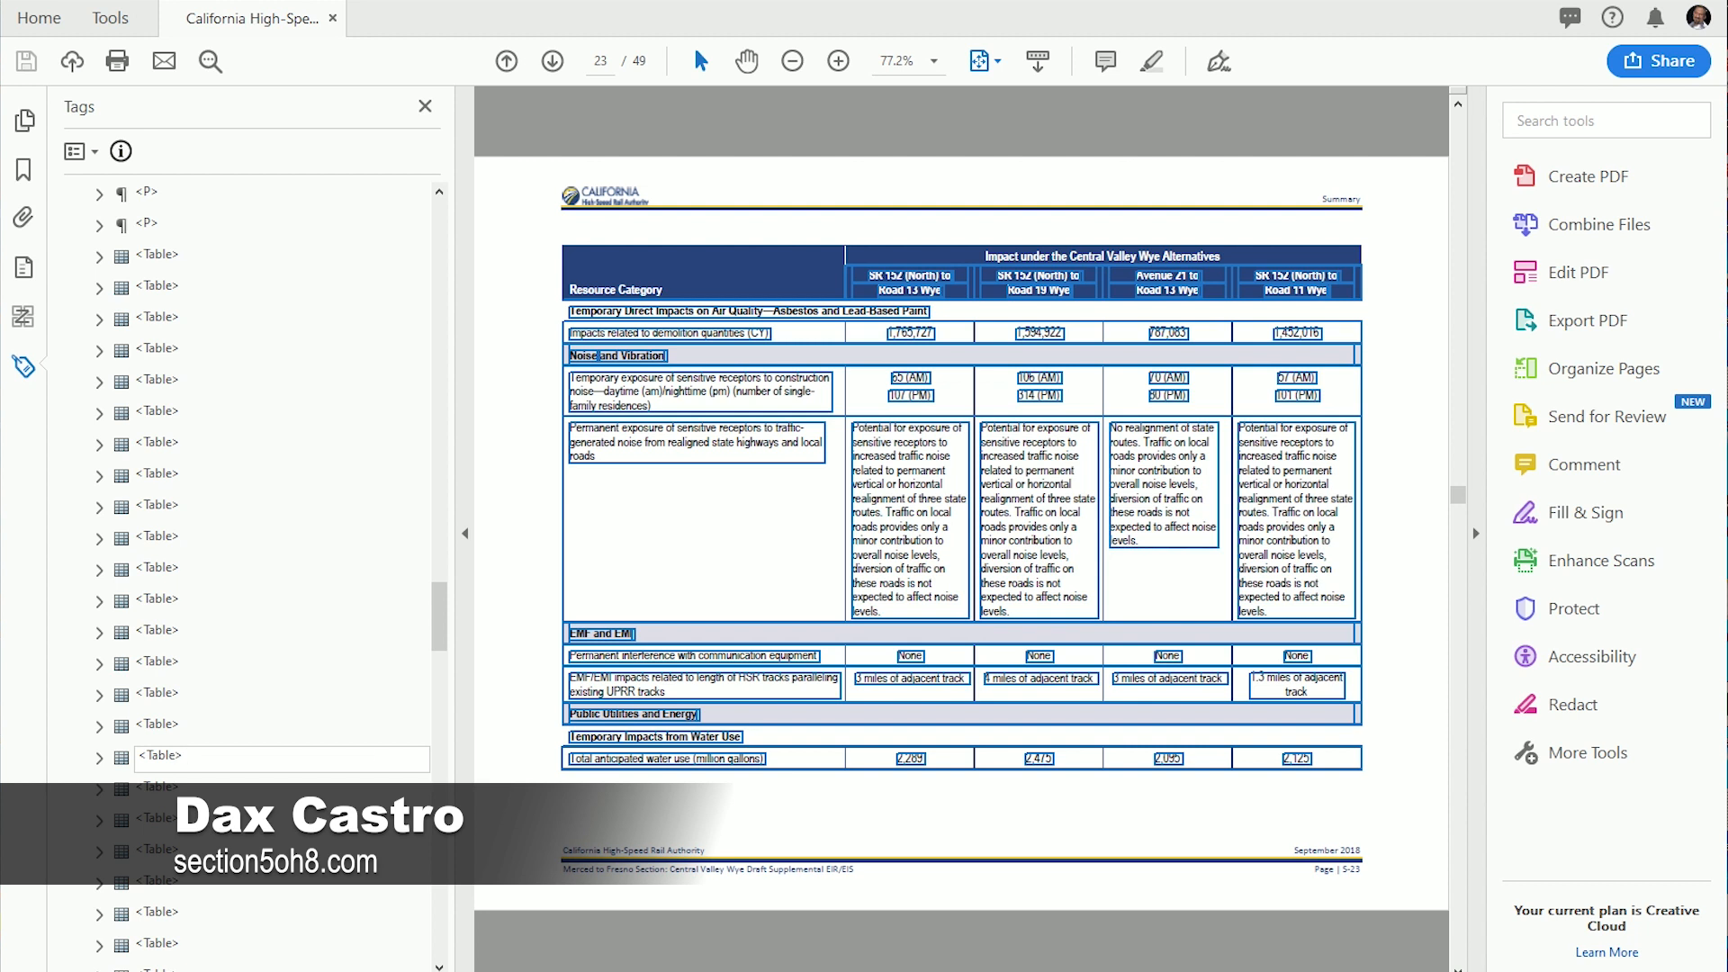
text(Body)
key(Return)
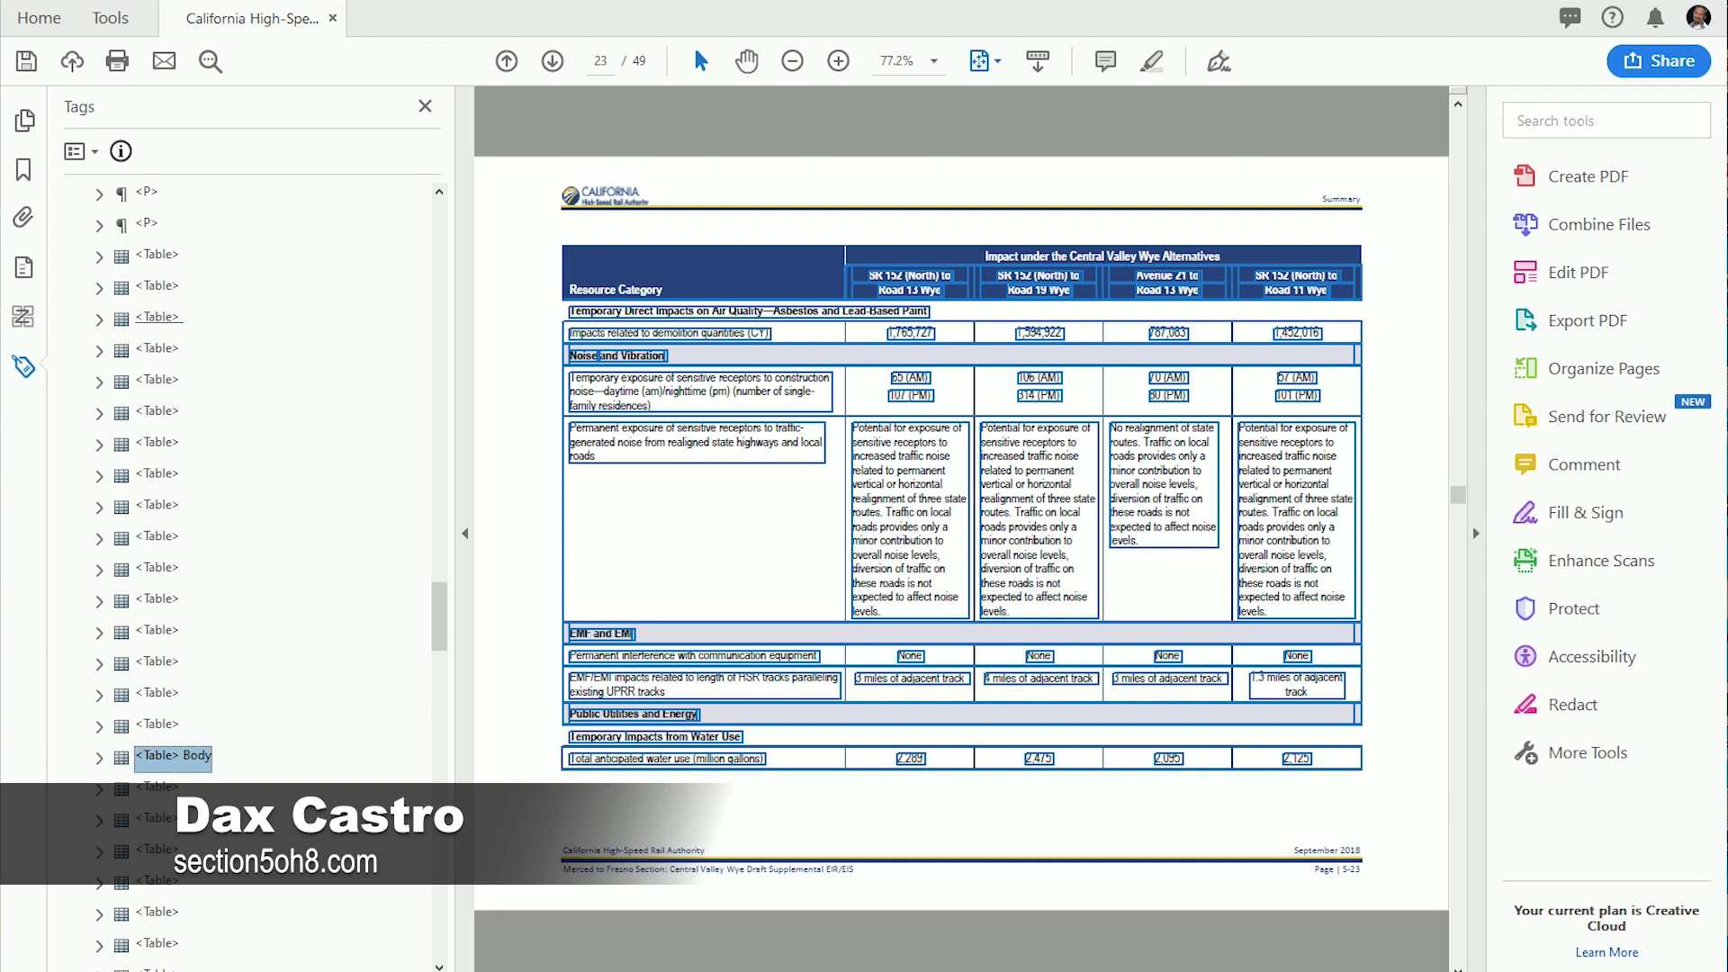
Step: Move the Table tag labelled Body directly below the Table tag holding page 23's top header row
click(158, 256)
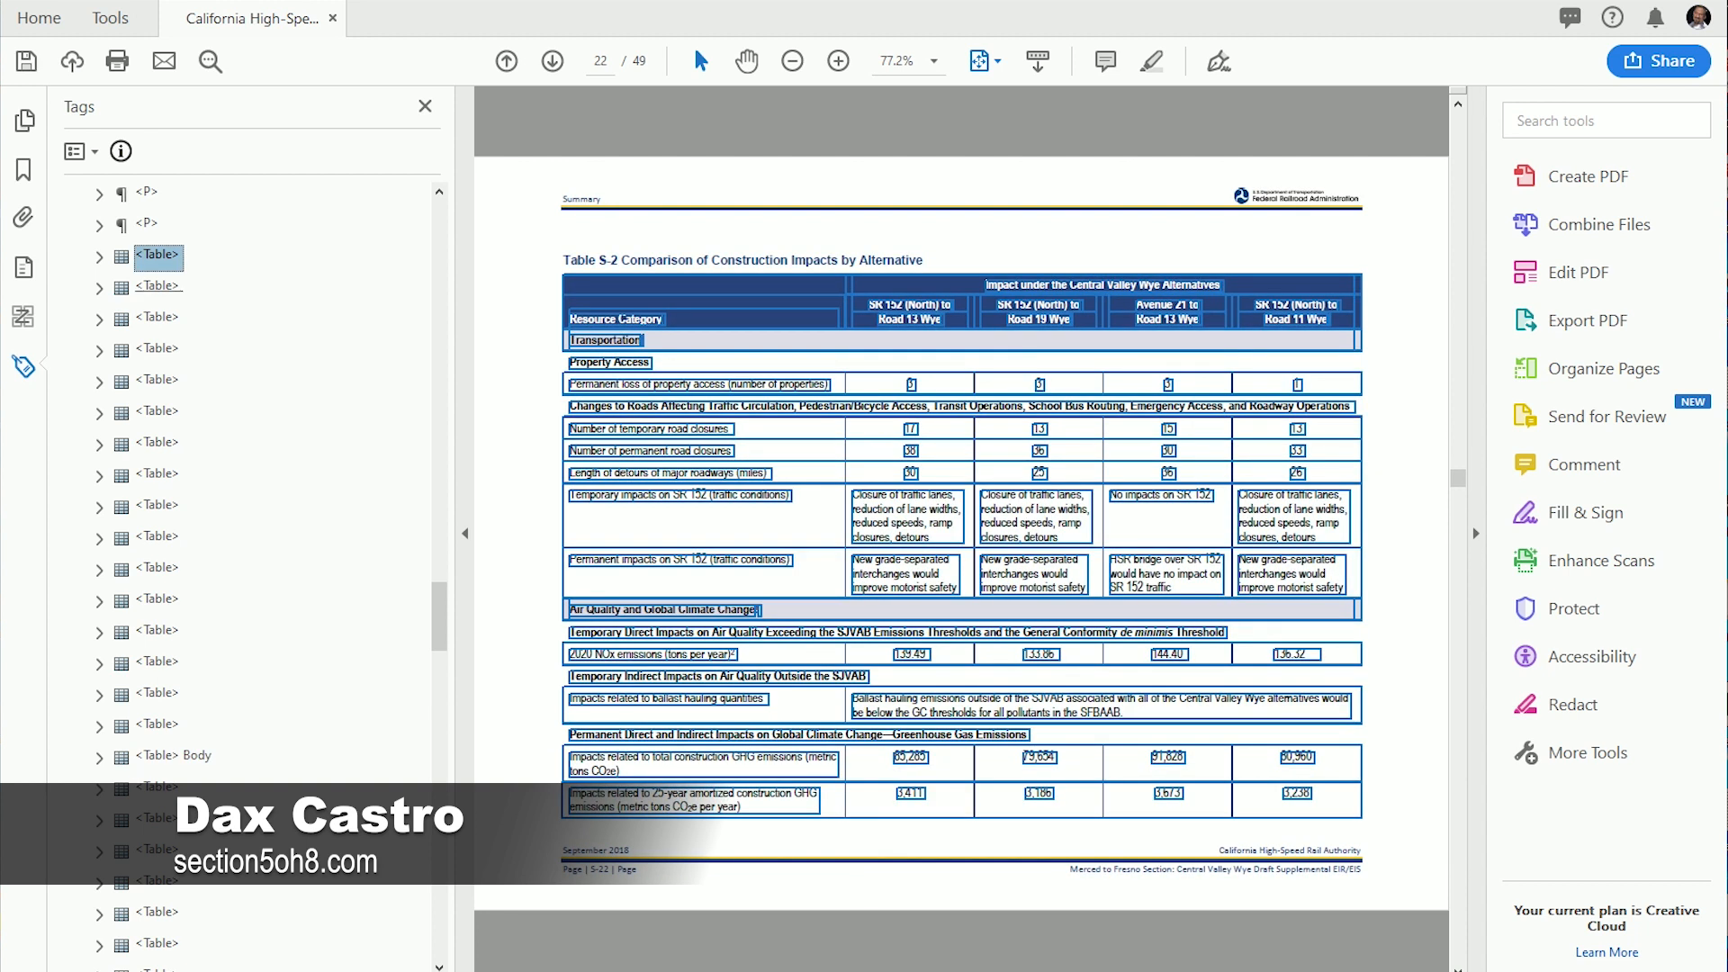
click(158, 287)
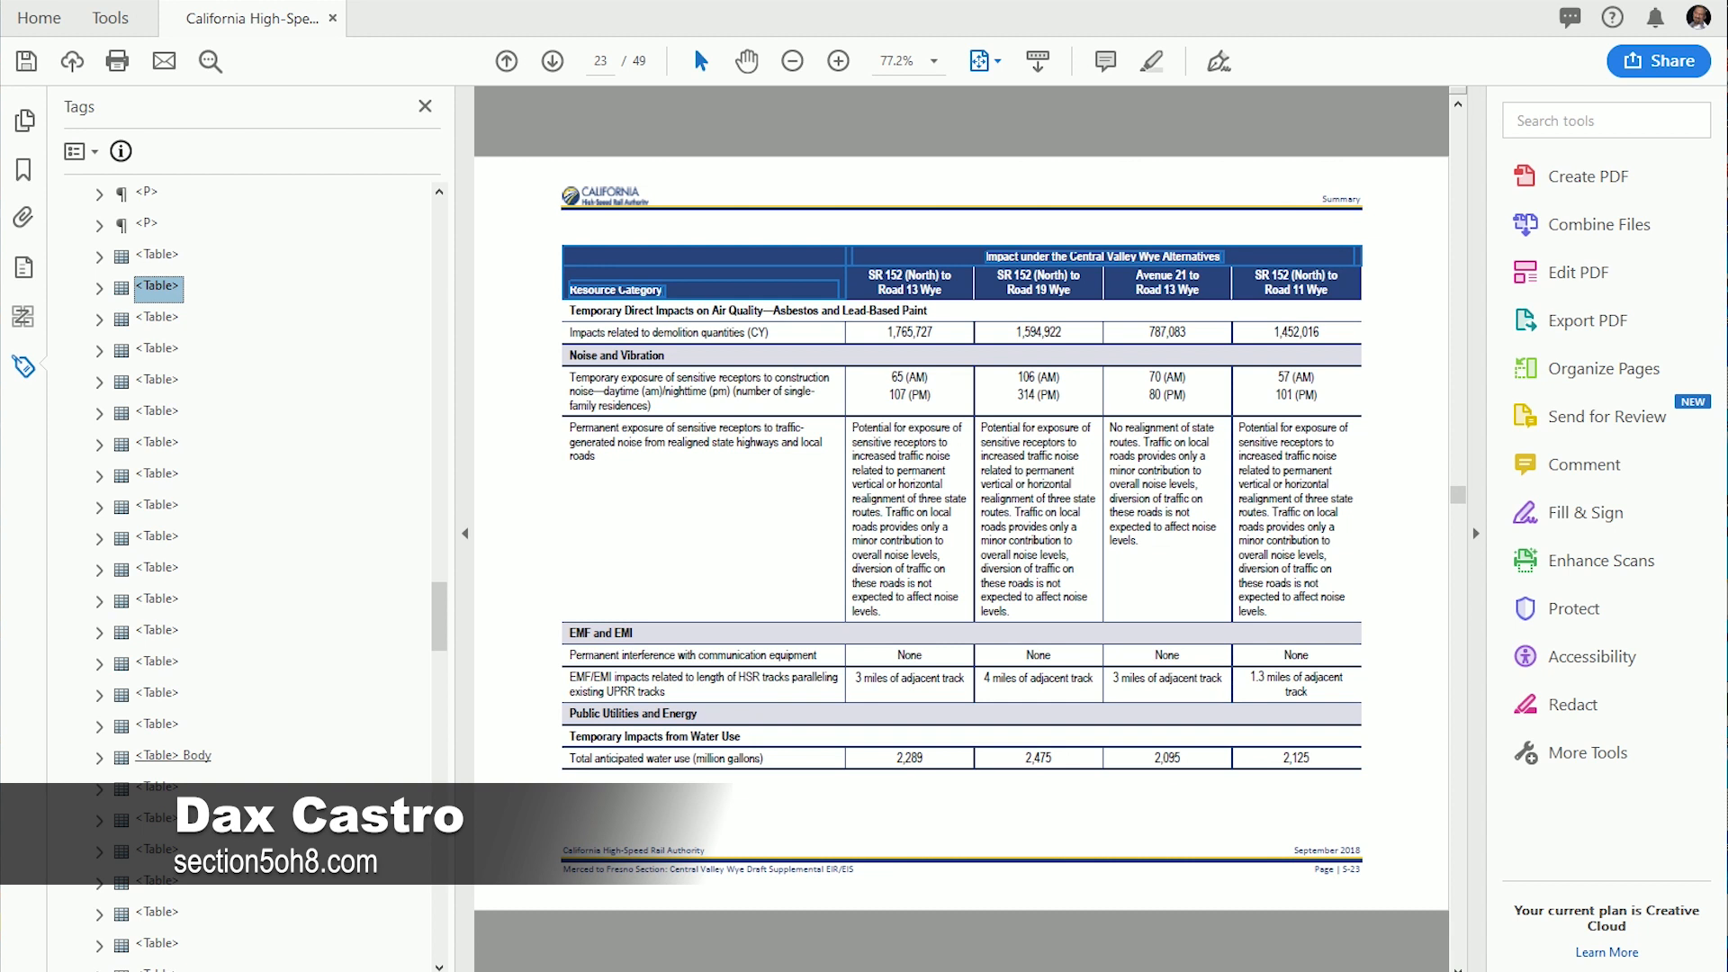
click(172, 755)
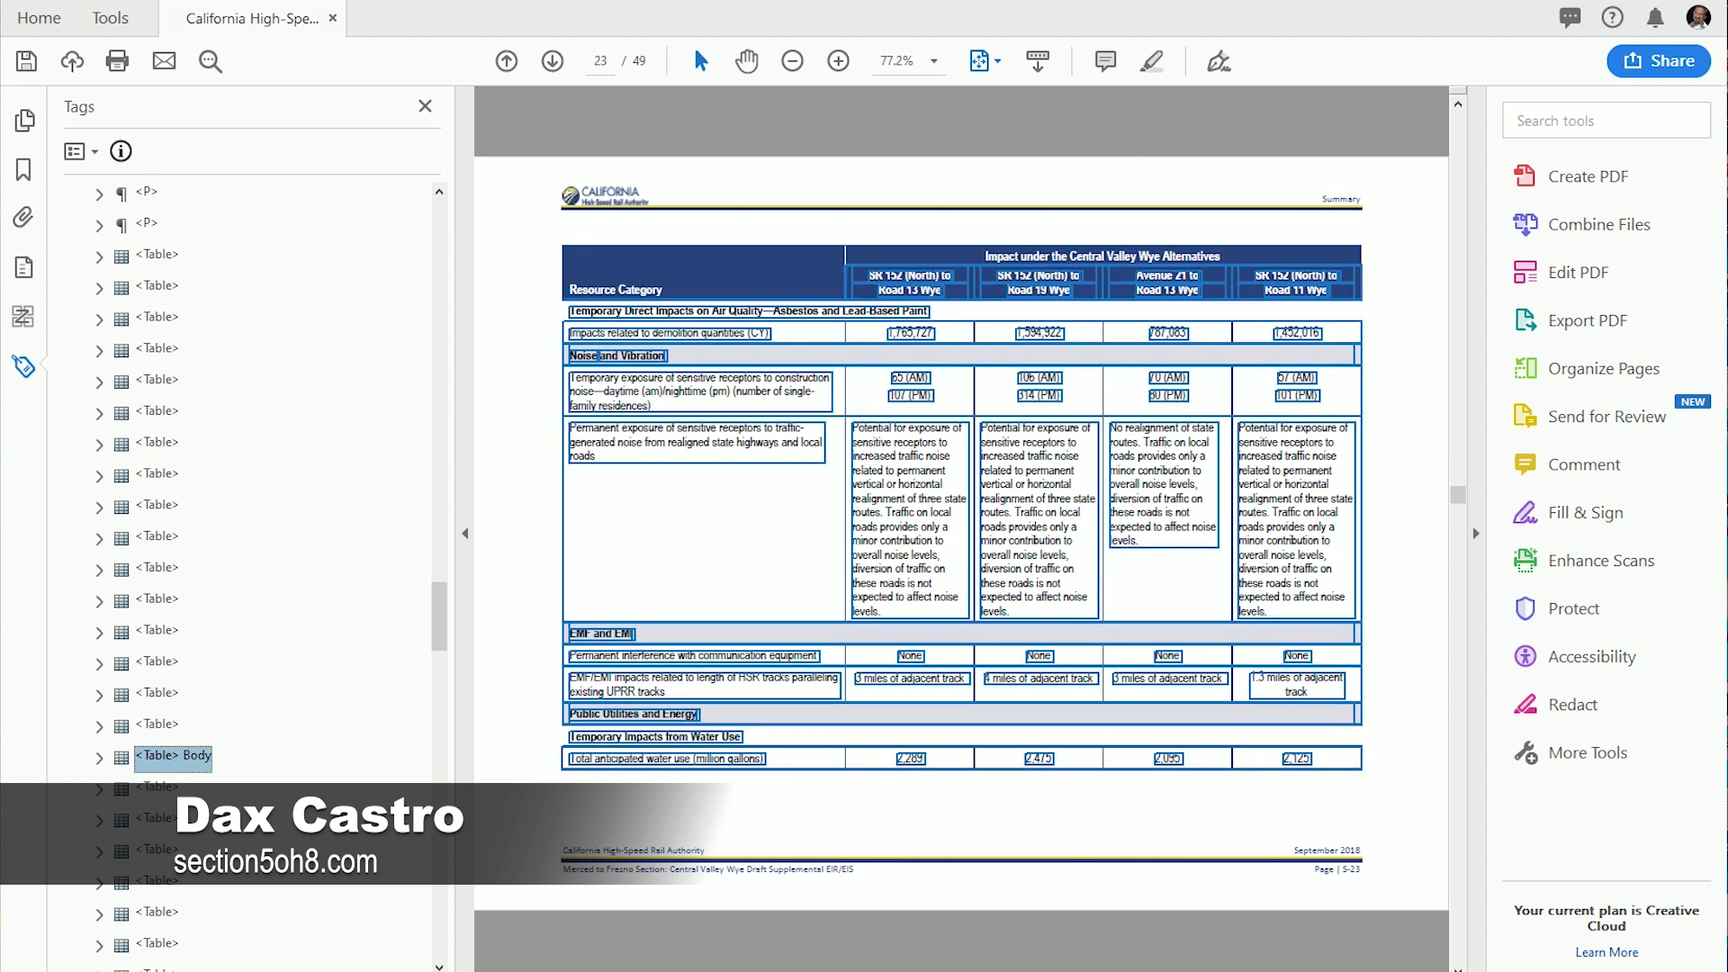
drag(172, 755, 158, 304)
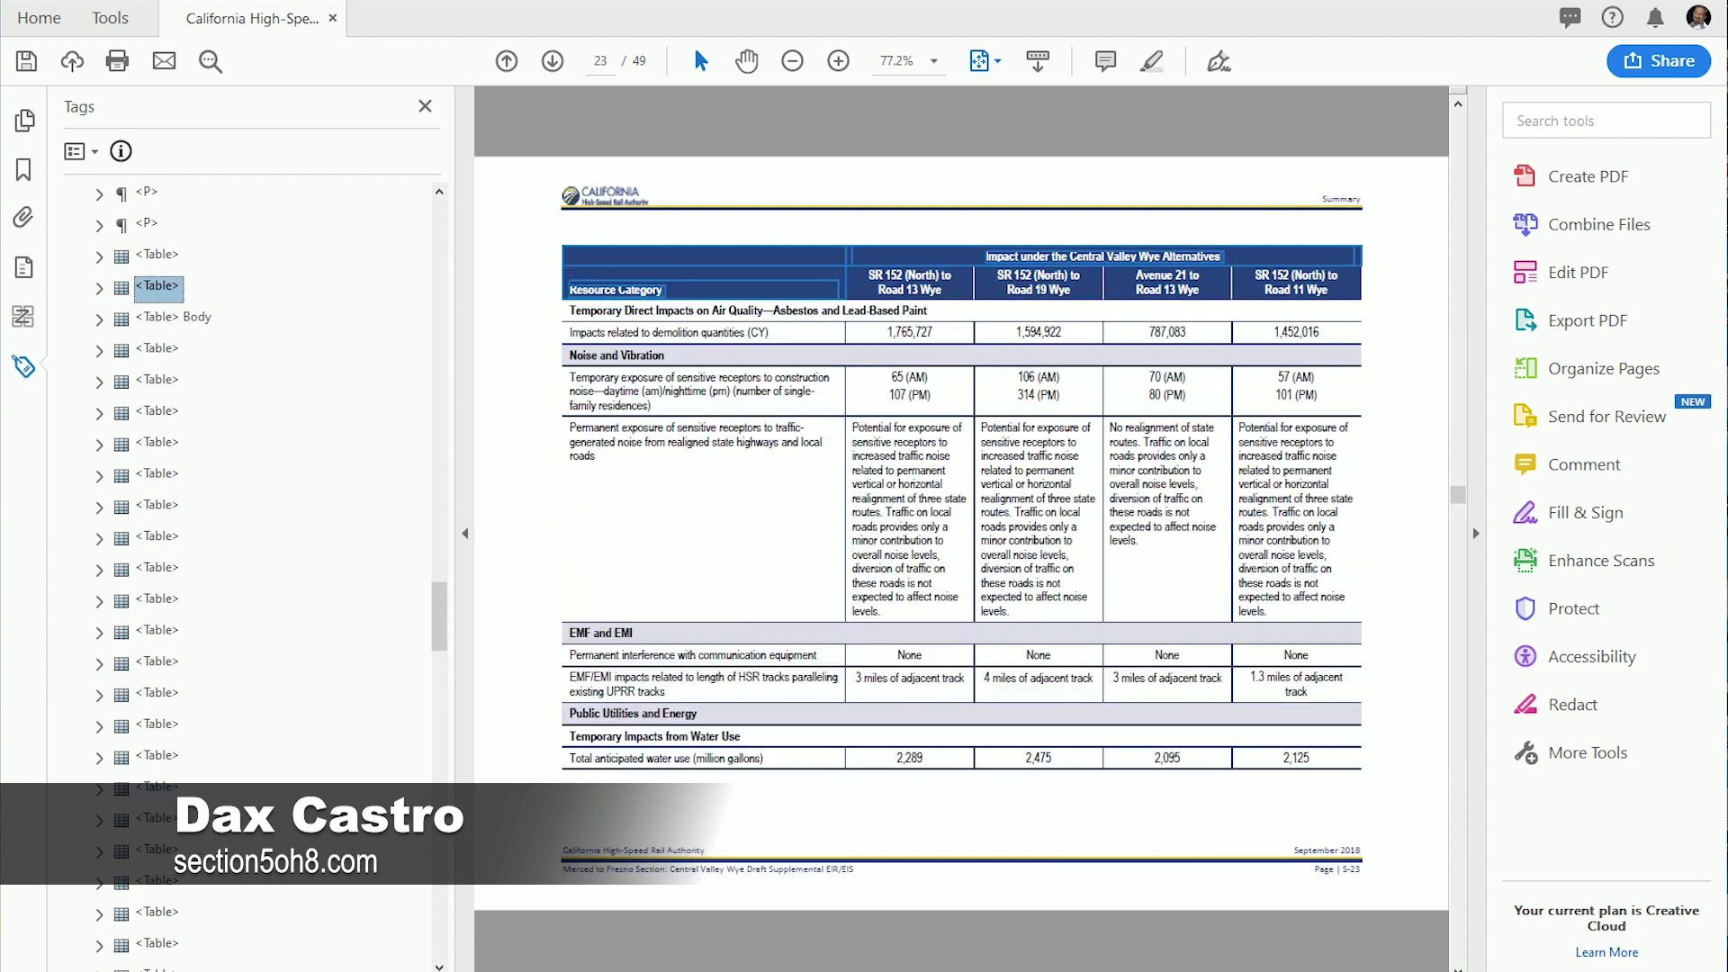
Step: Compare the page 23 content covered by the header-row Table tag with that of the Body Table tag
click(160, 317)
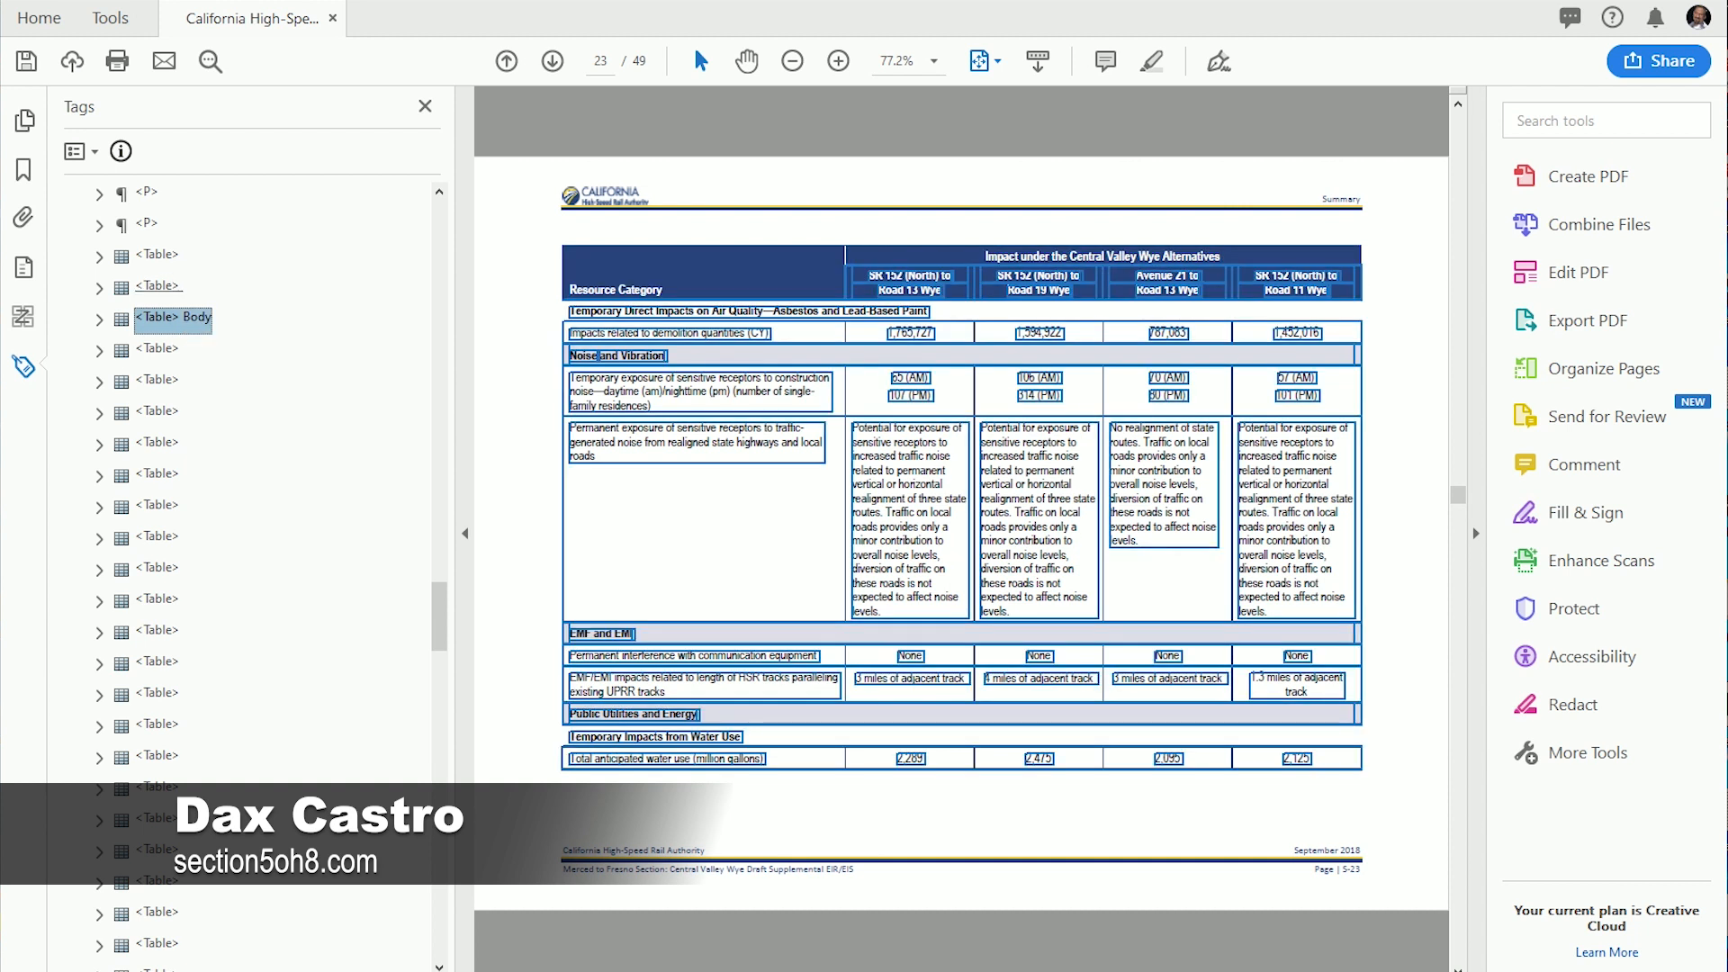
click(158, 287)
click(160, 318)
click(158, 287)
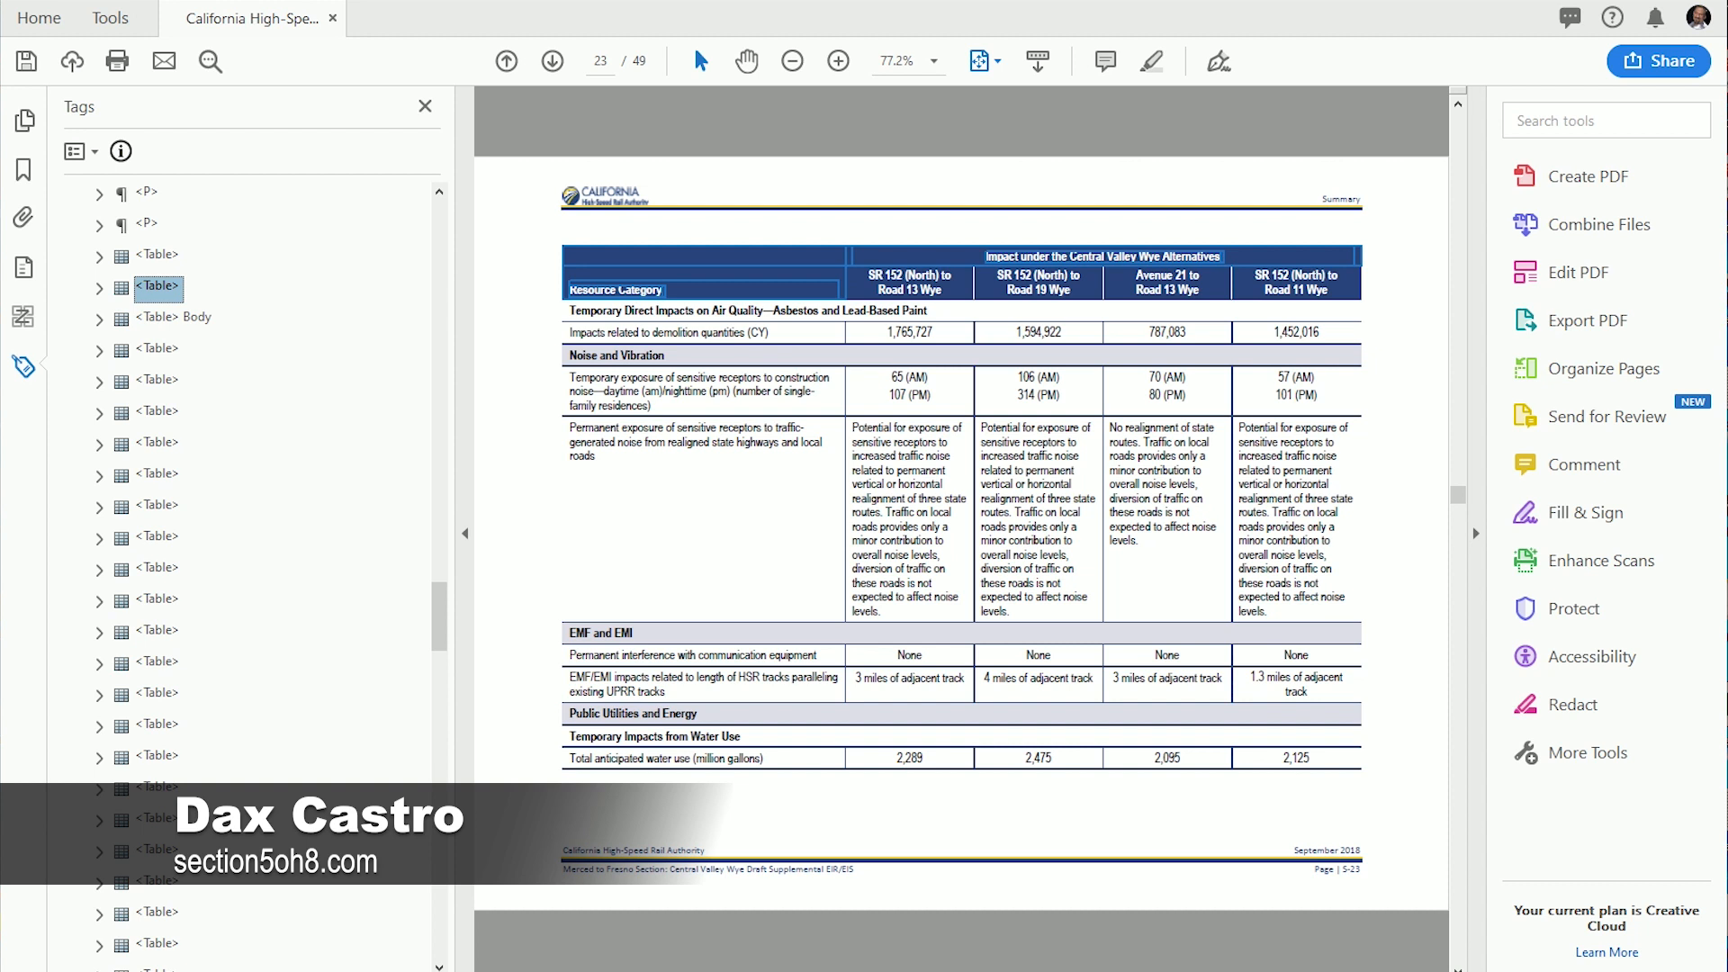
click(161, 317)
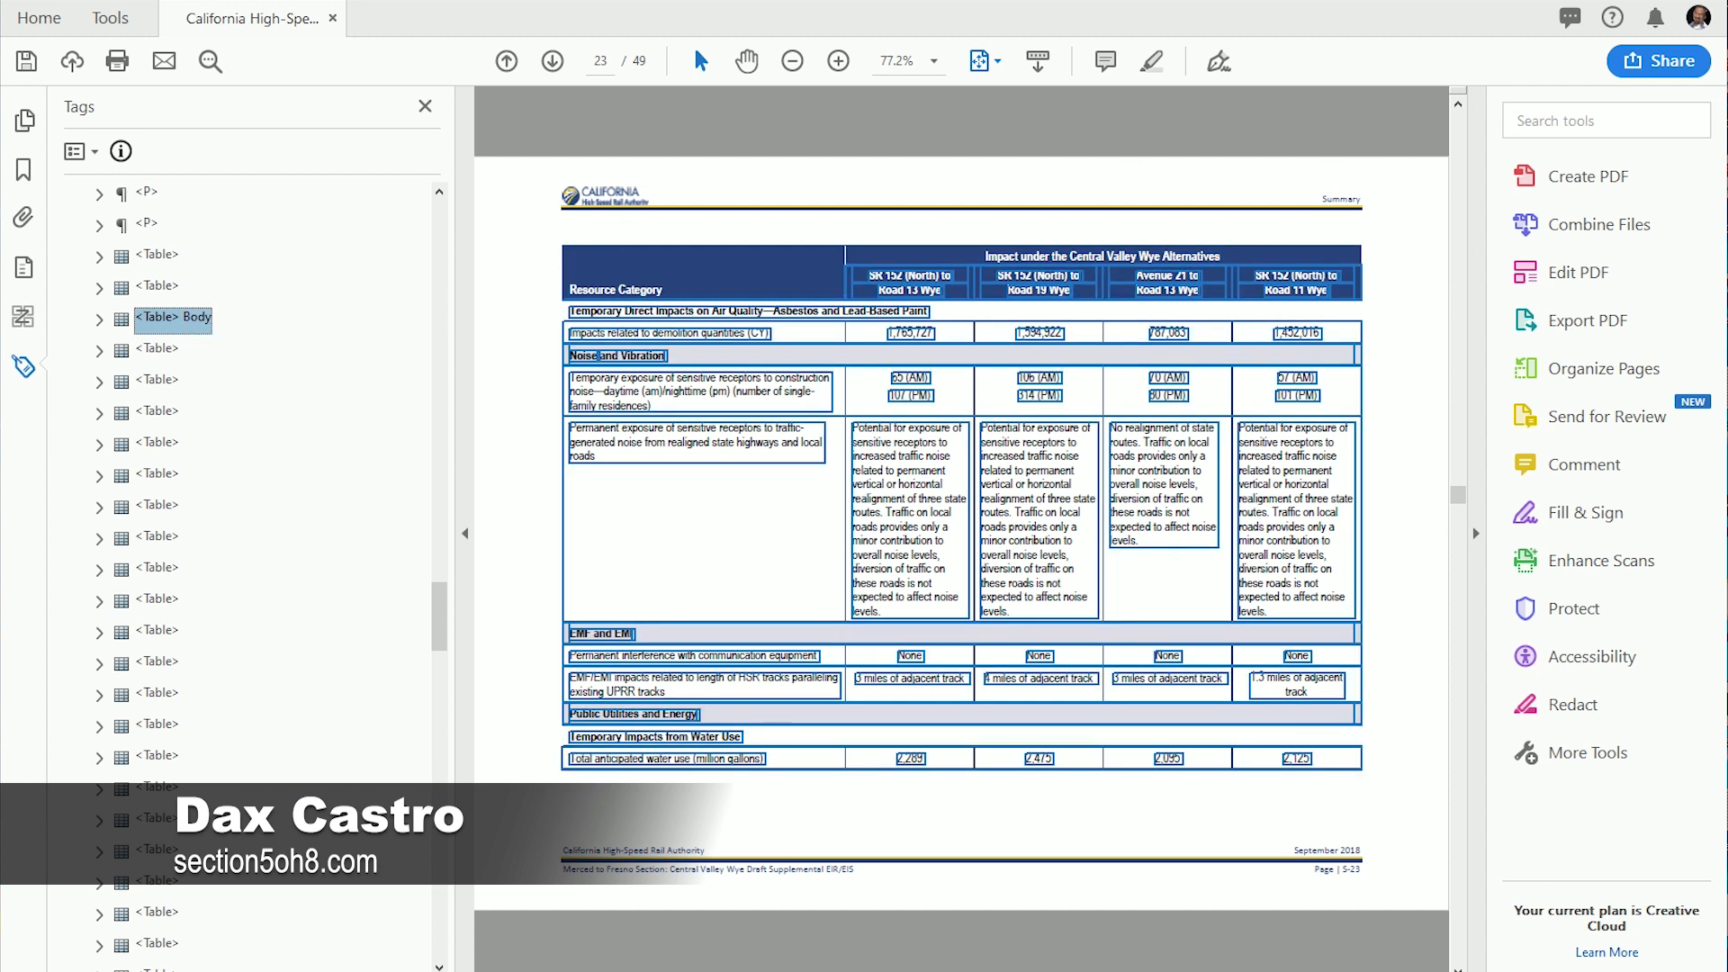
click(159, 287)
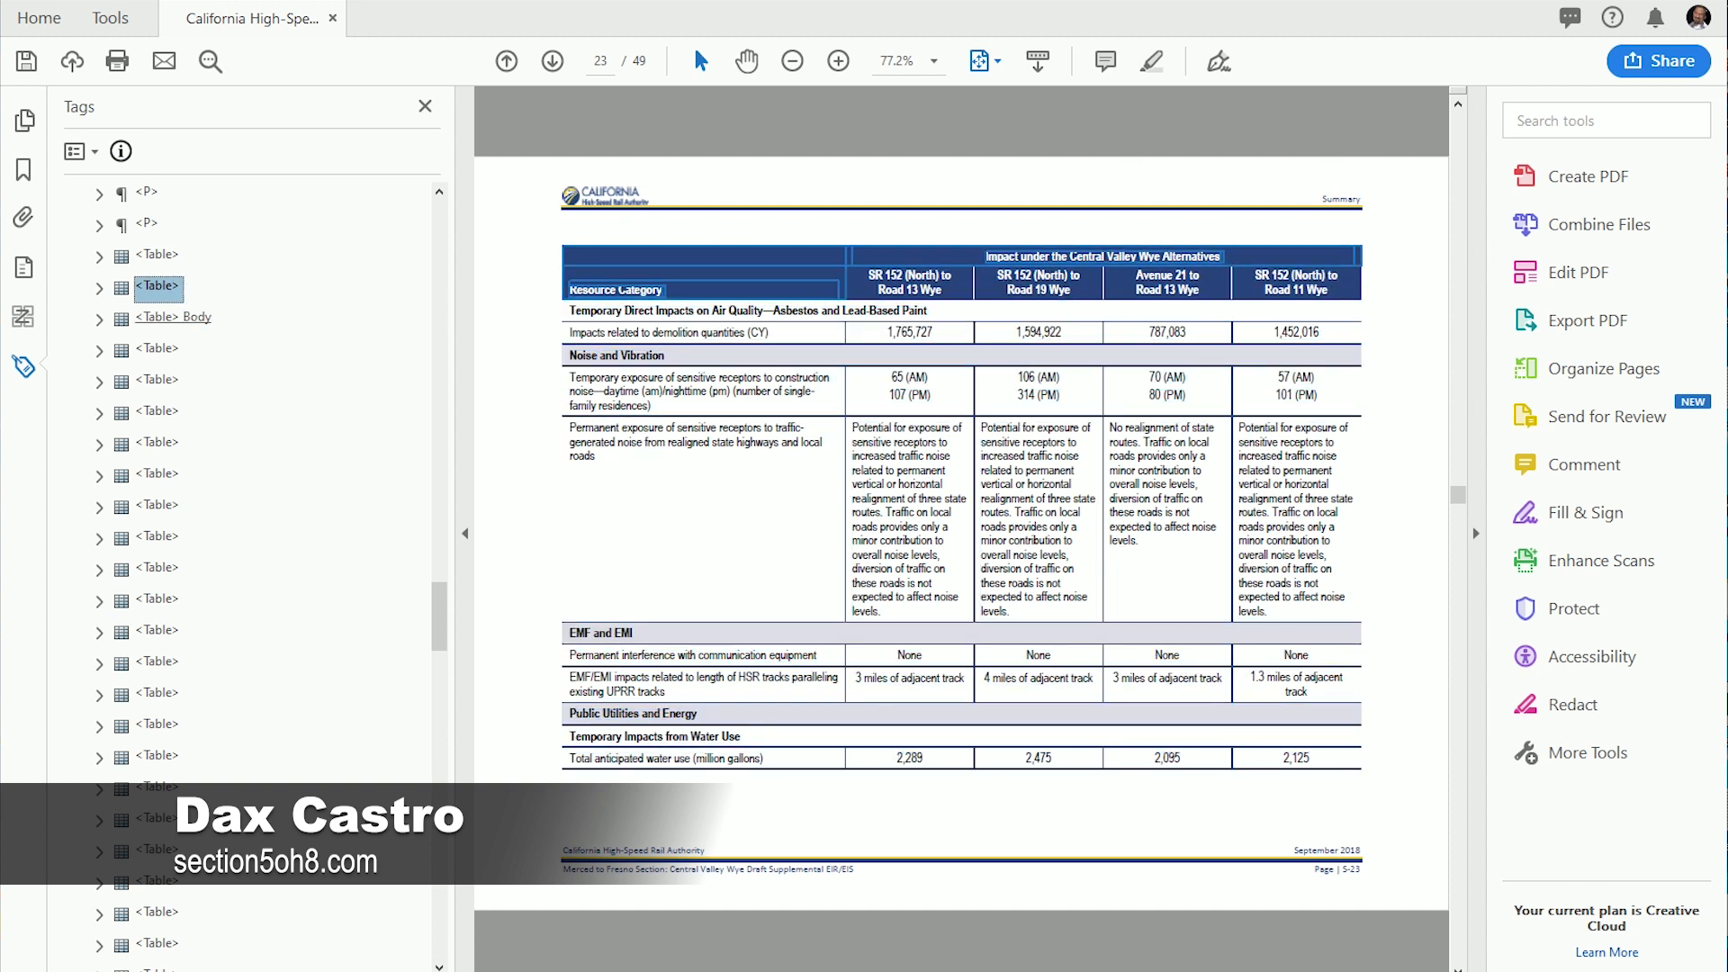
click(161, 317)
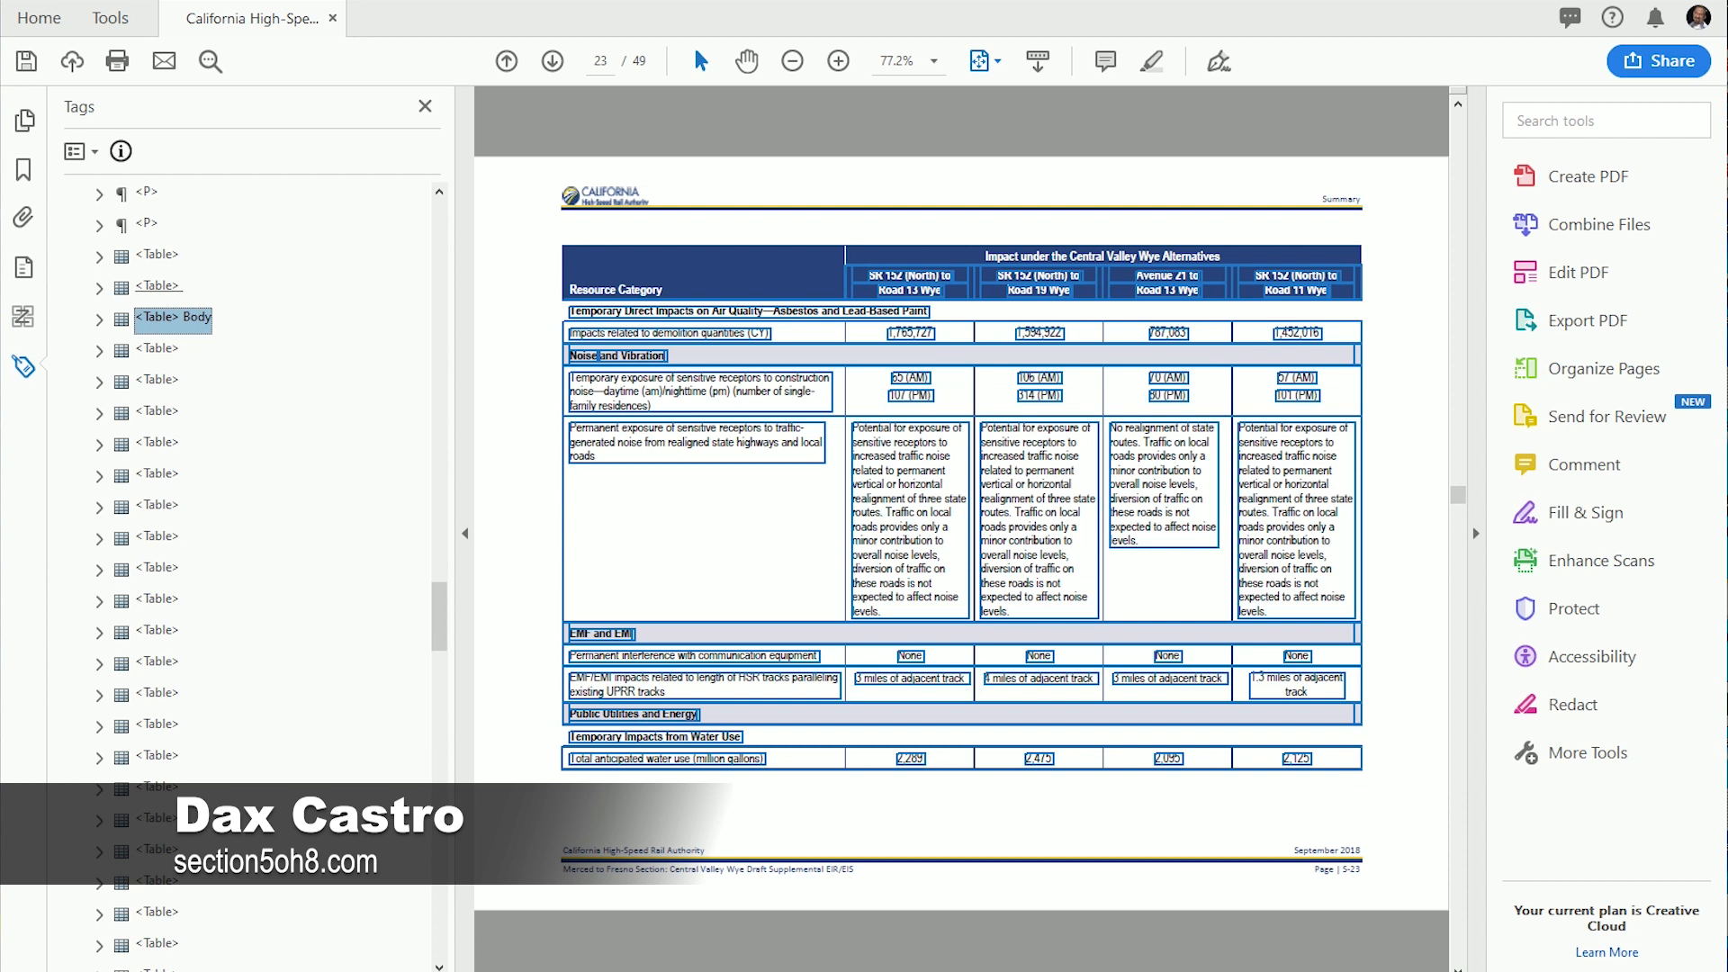
Step: Expand the header-row Table tag and the Body Table tag, and inspect the content of their TBody and THead sections
click(99, 288)
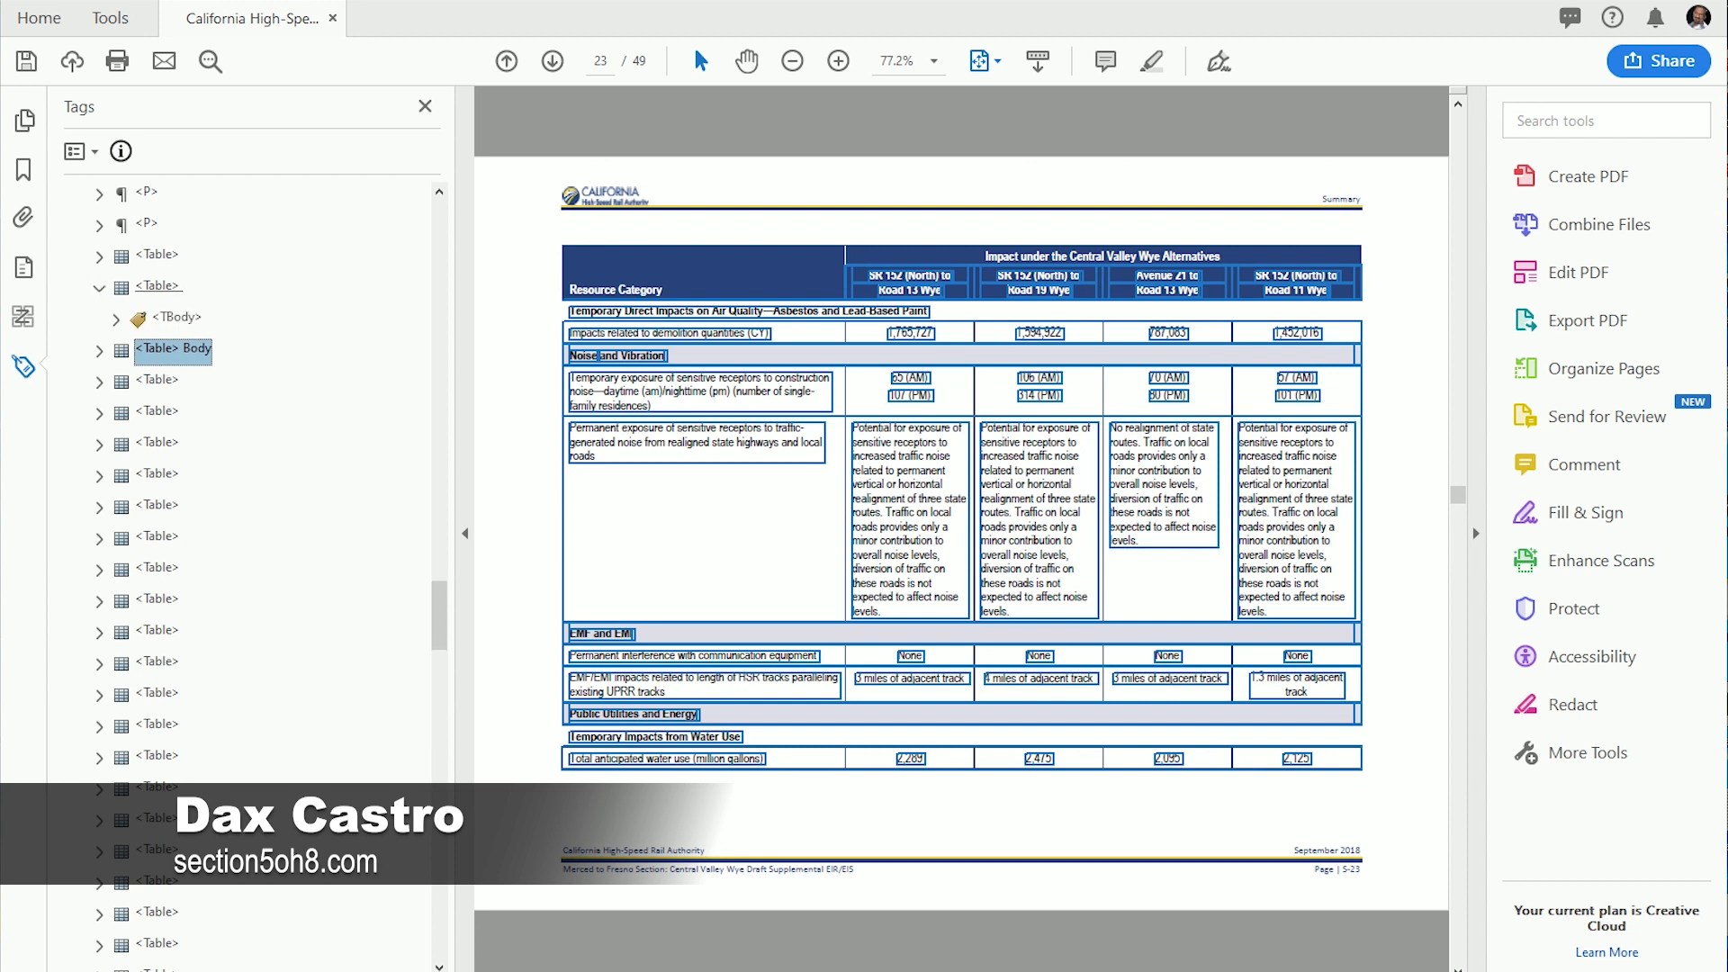
click(99, 350)
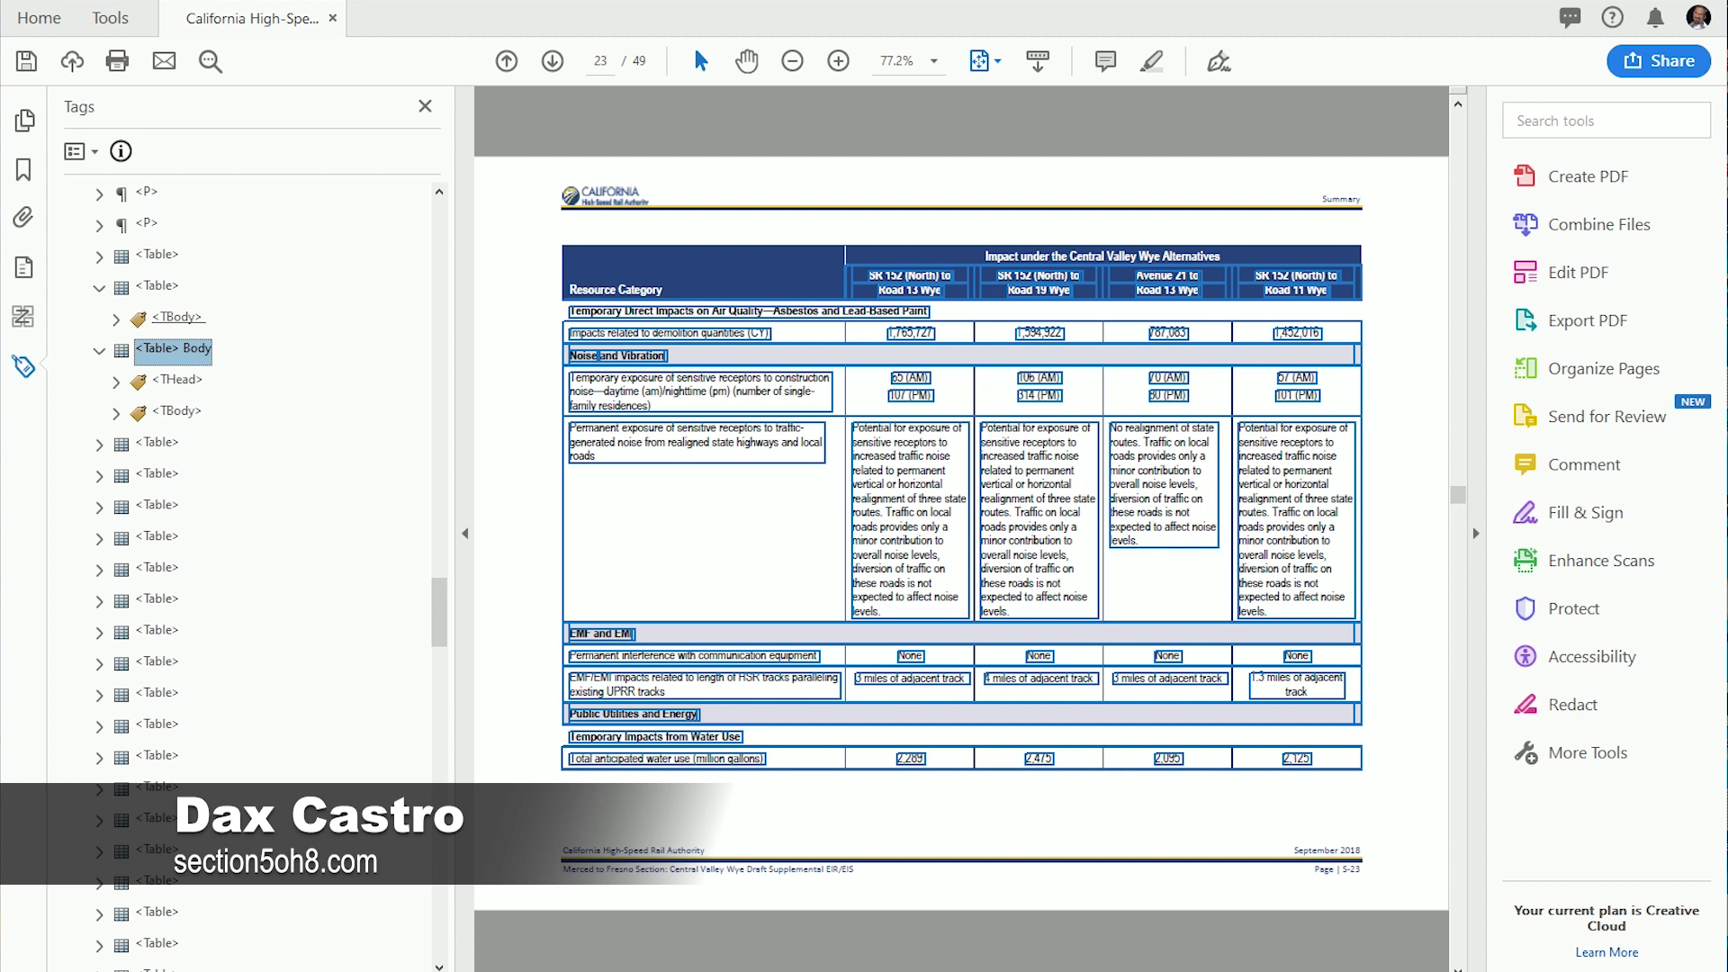
click(177, 317)
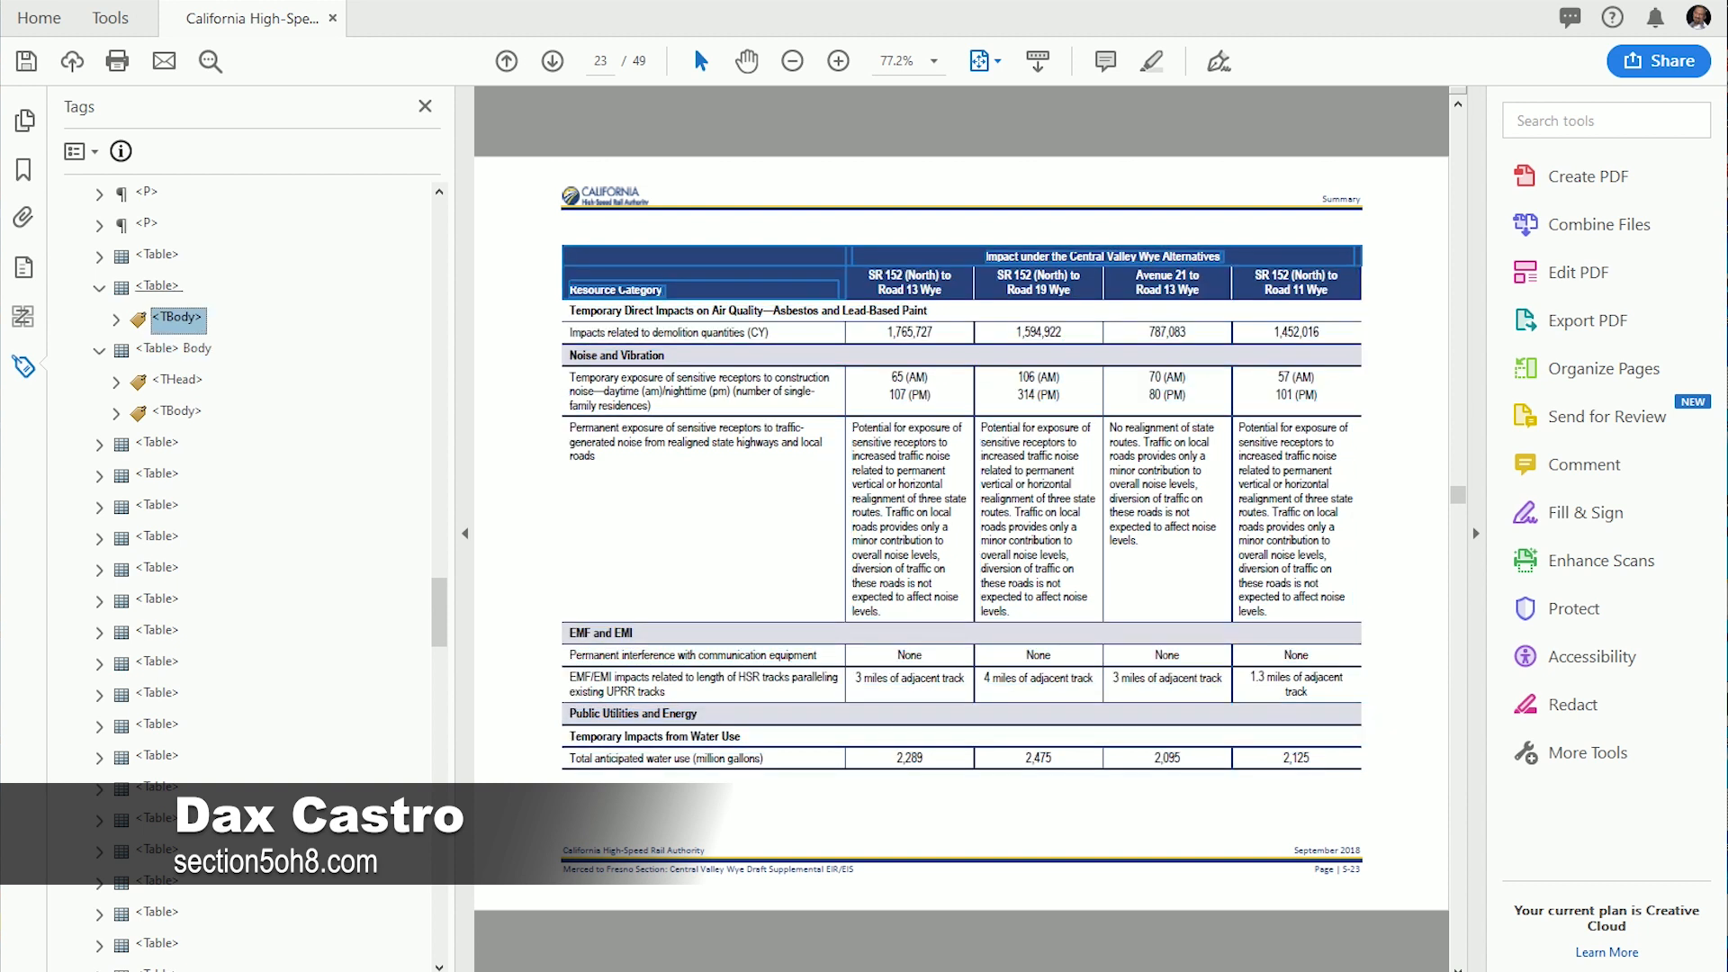
click(178, 380)
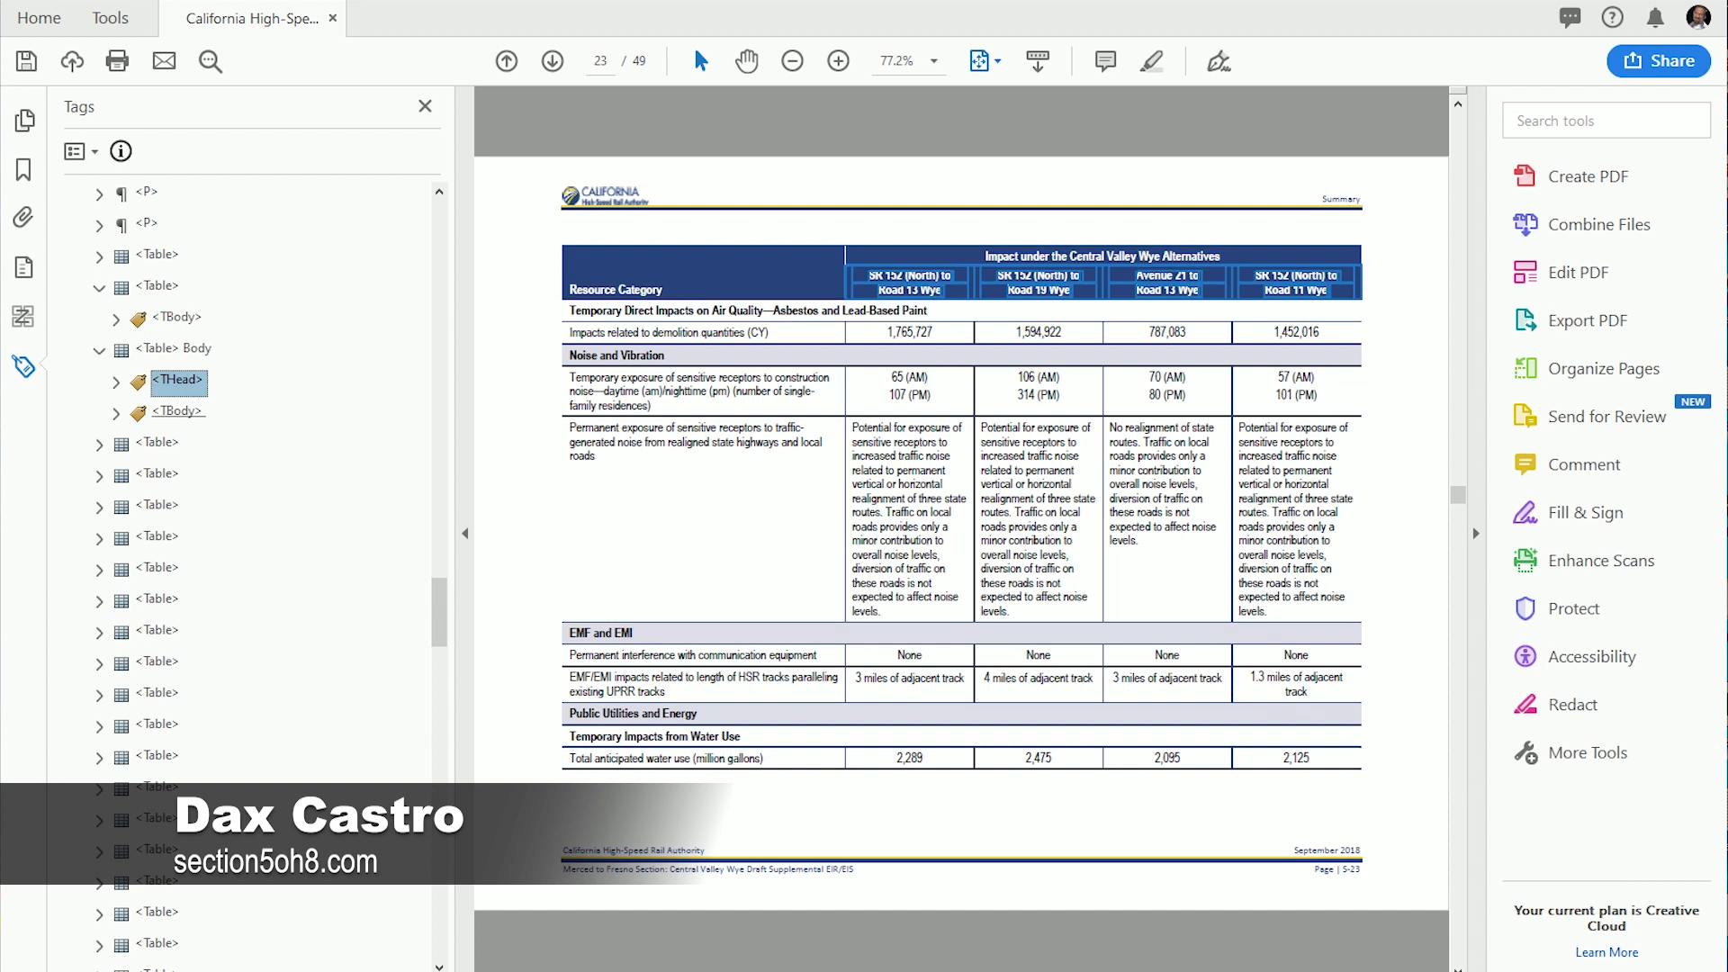
click(178, 412)
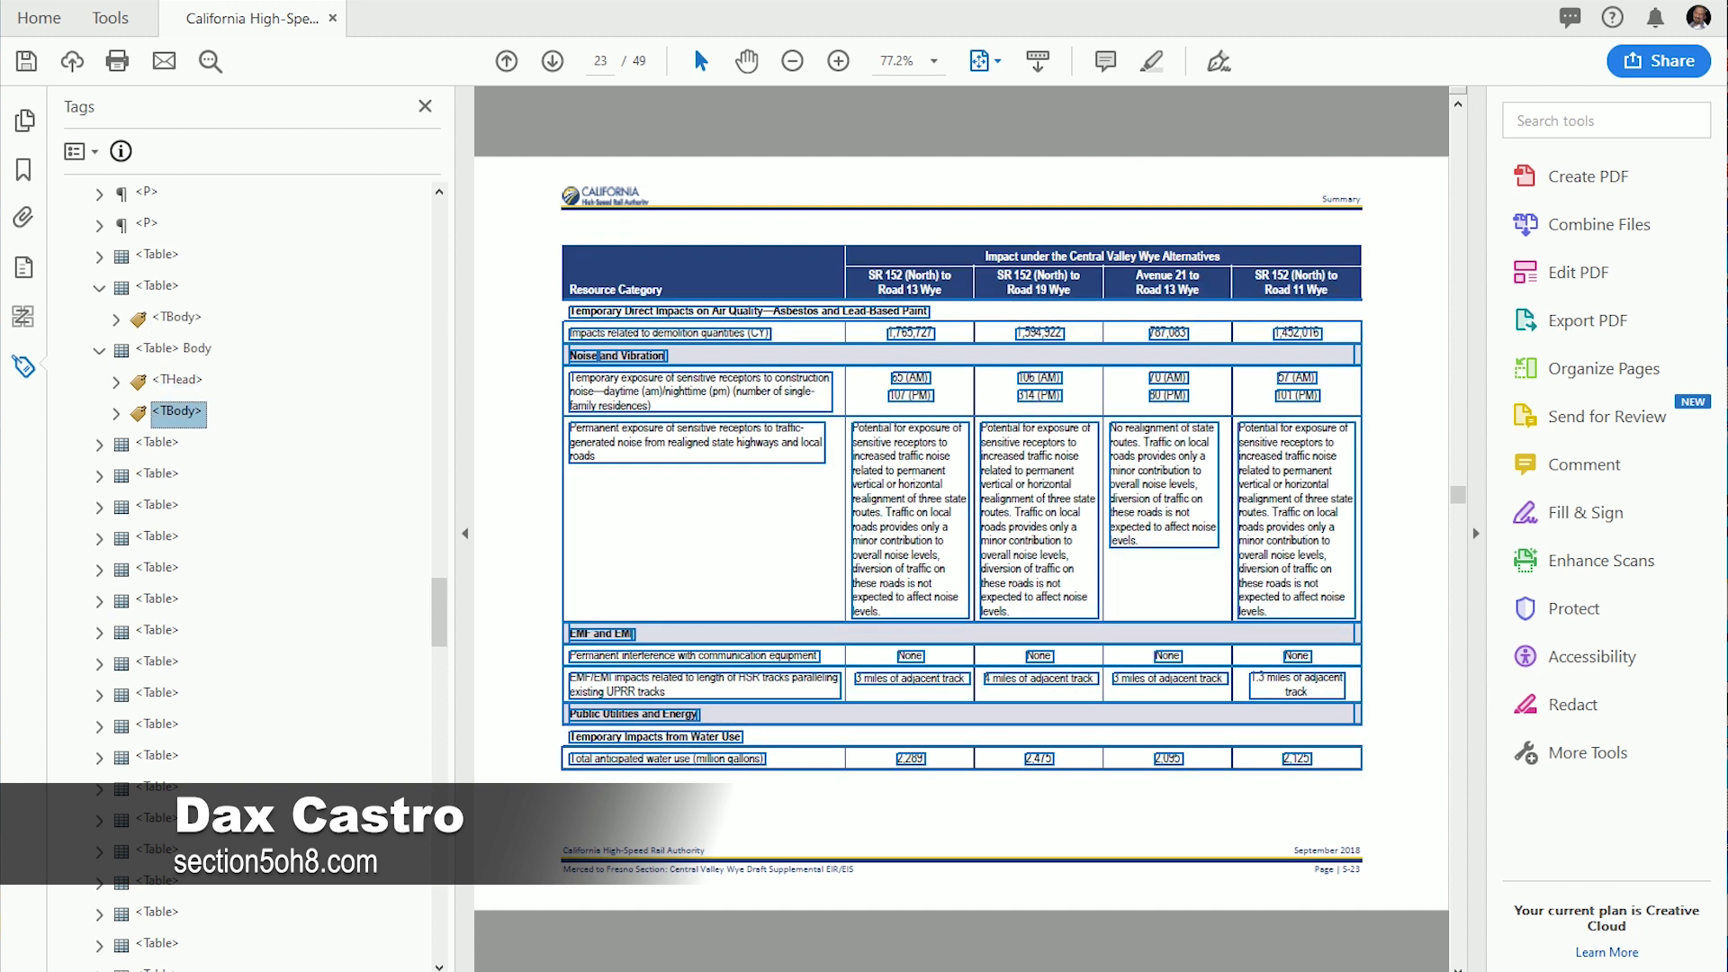
Step: Move the TR from the header-row table's TBody into the Body table's THead, above the existing TR
click(116, 319)
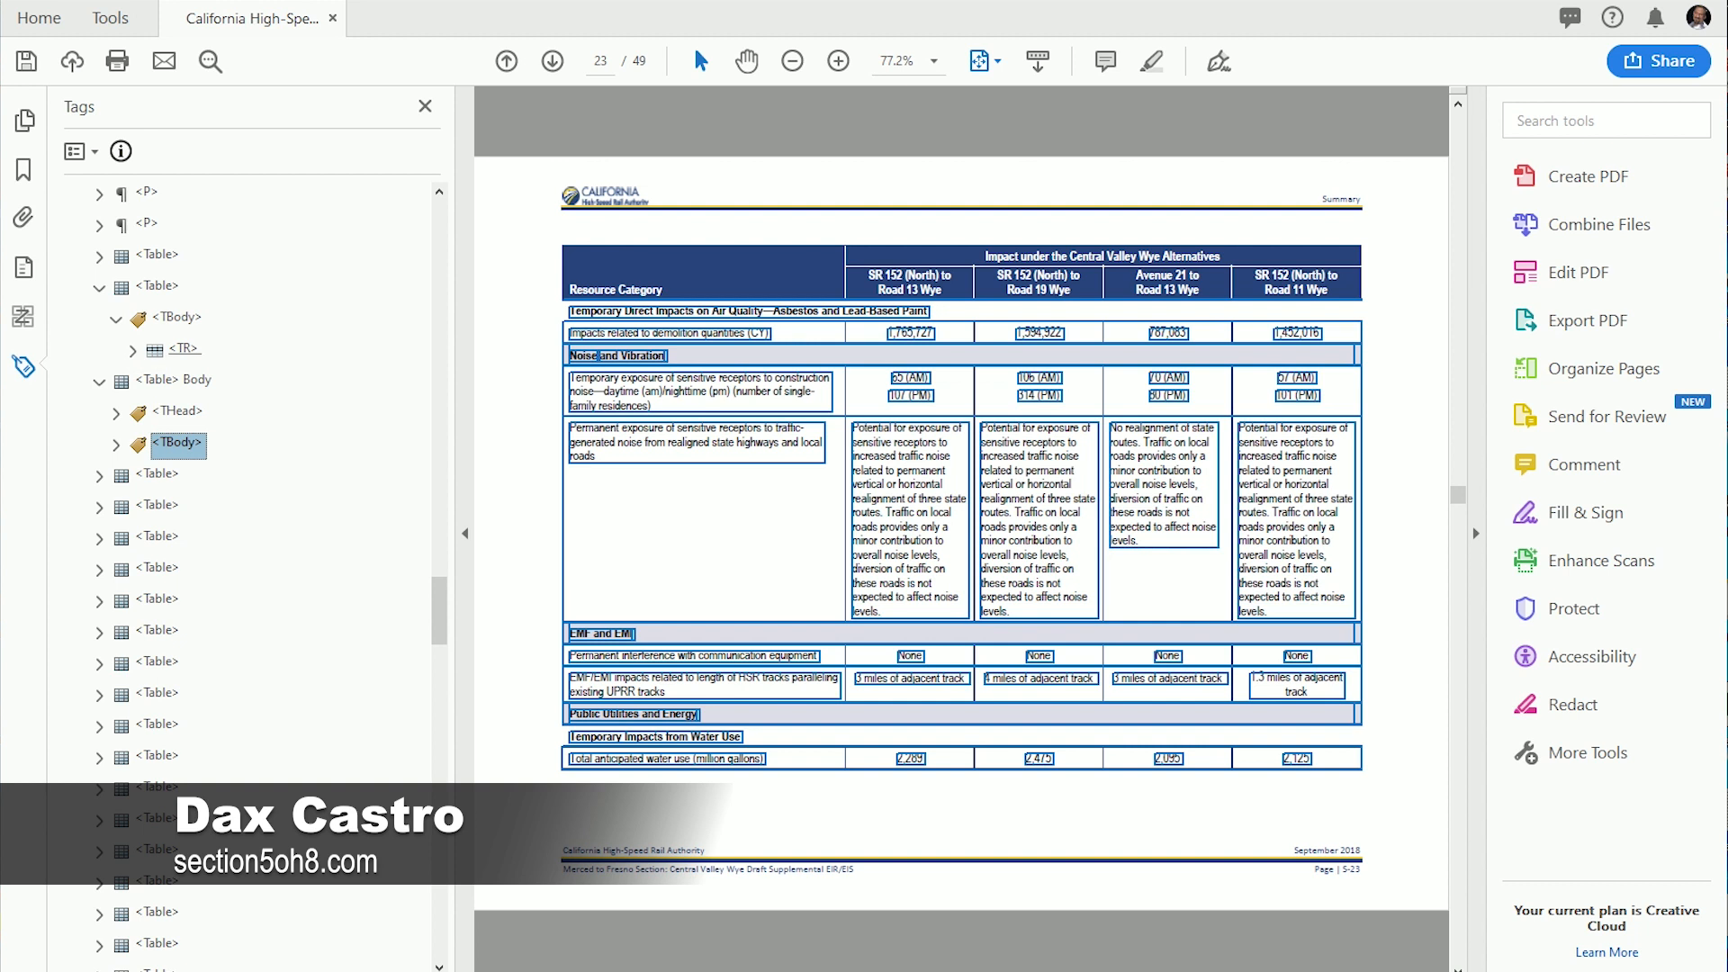
click(184, 349)
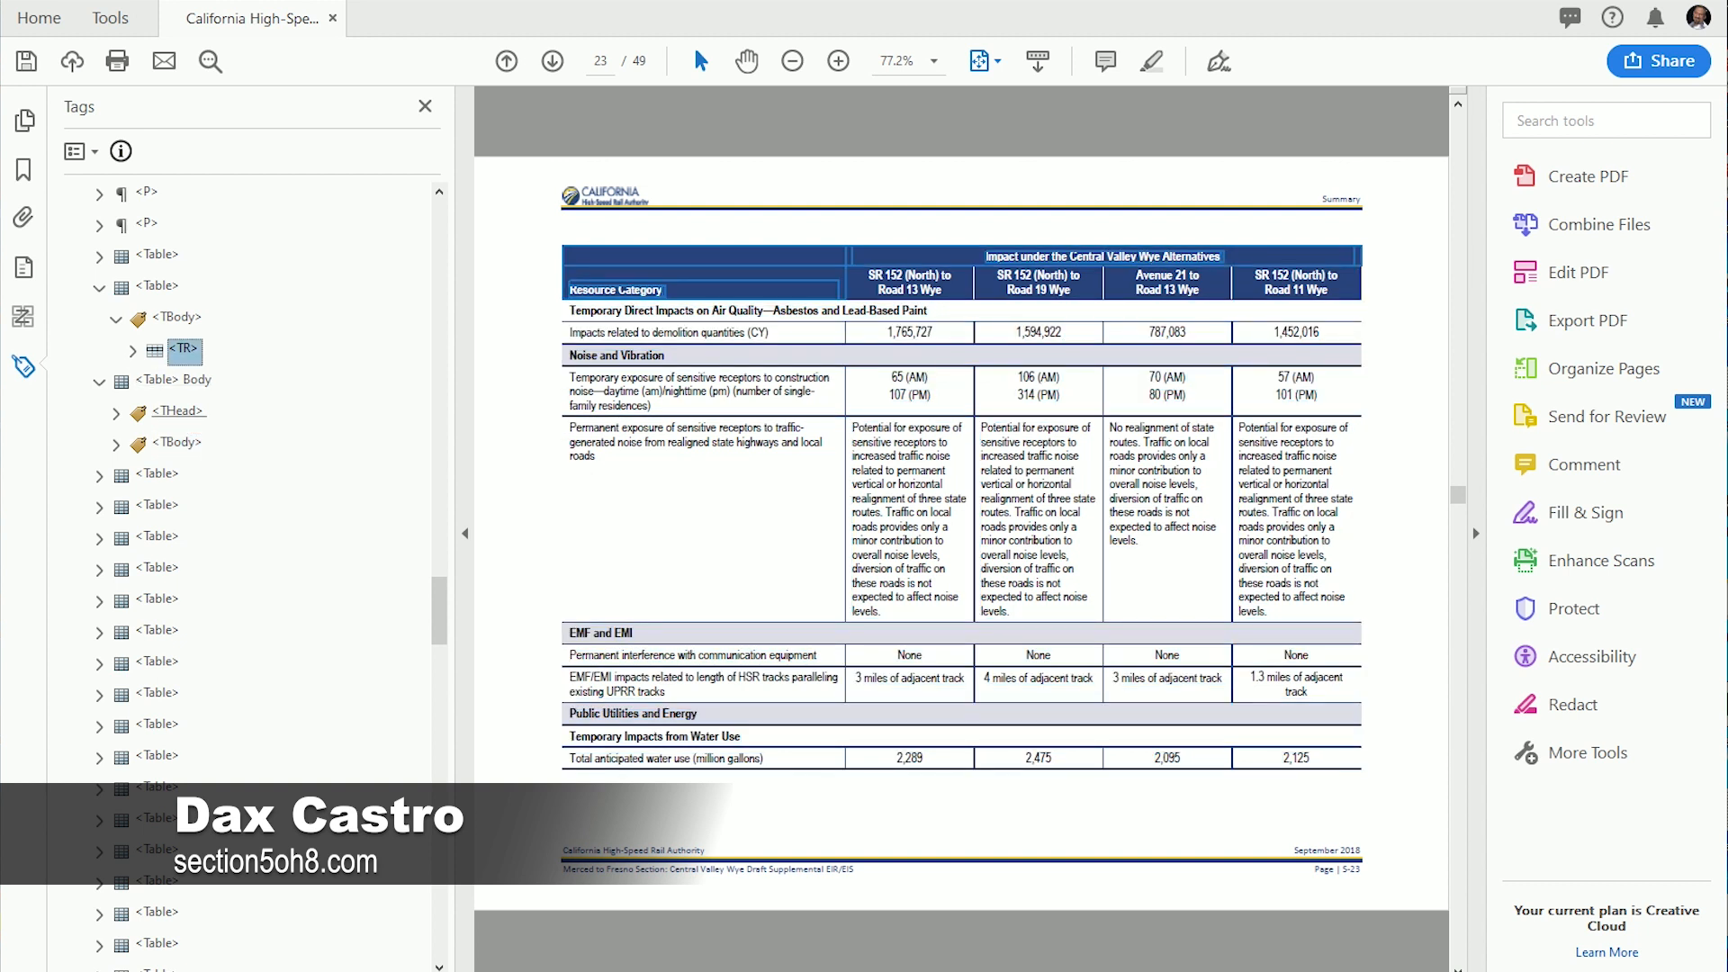
click(116, 413)
click(184, 442)
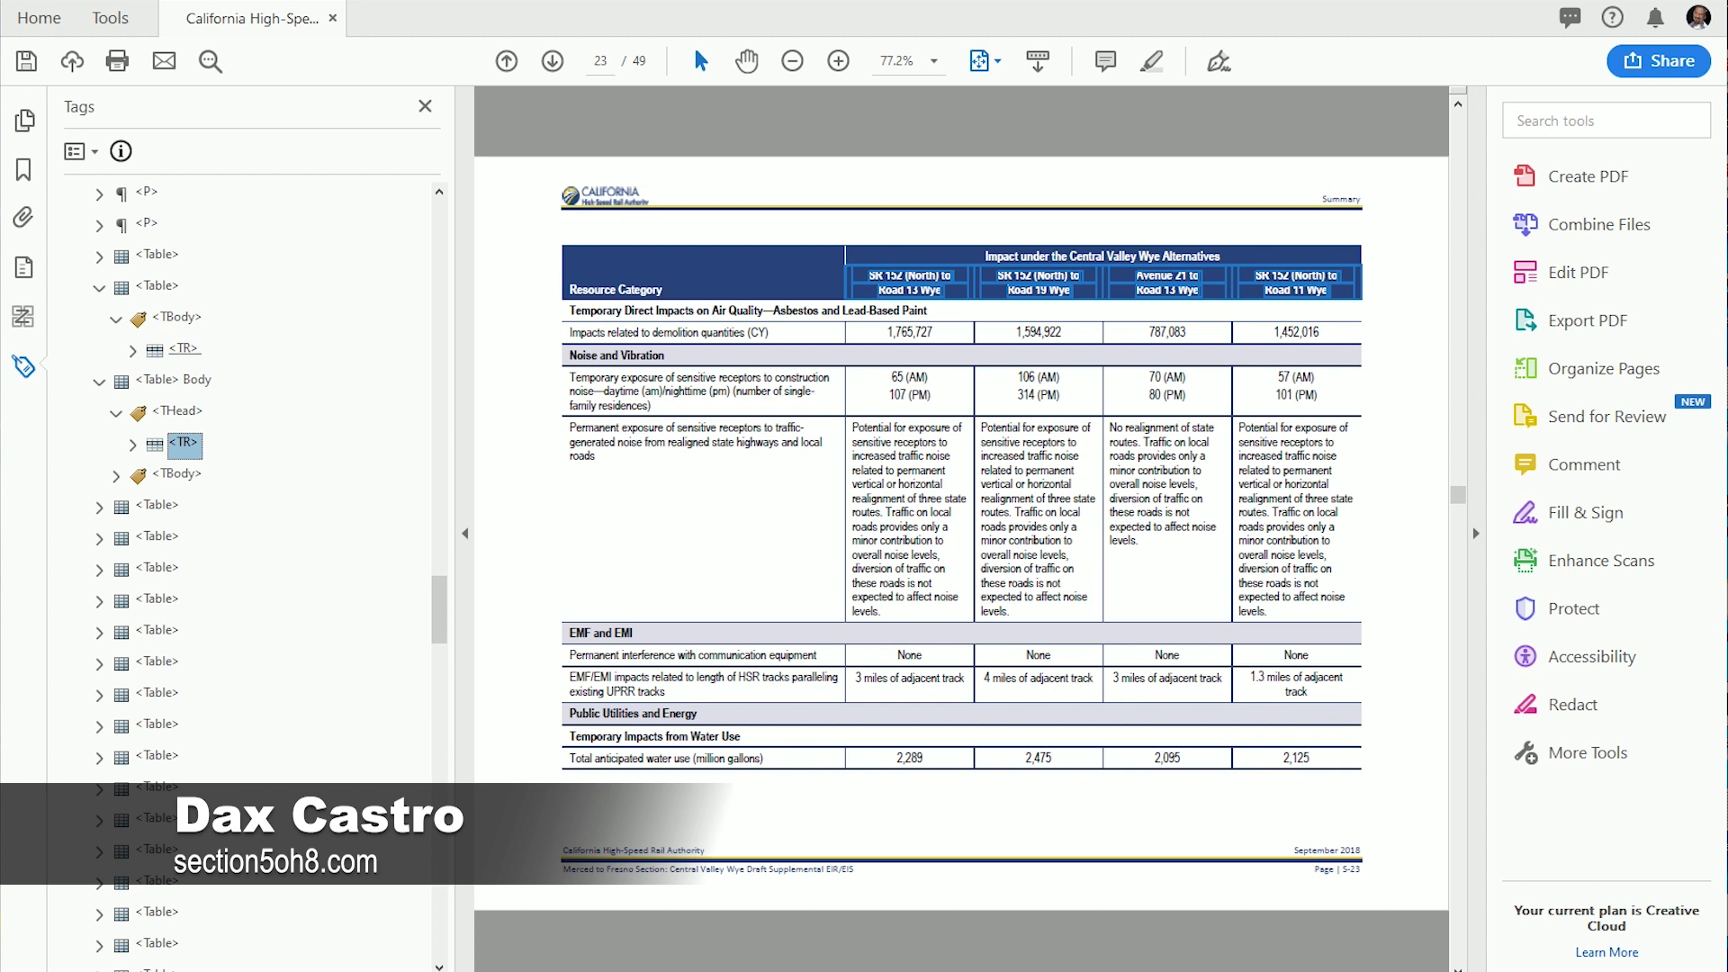
click(184, 350)
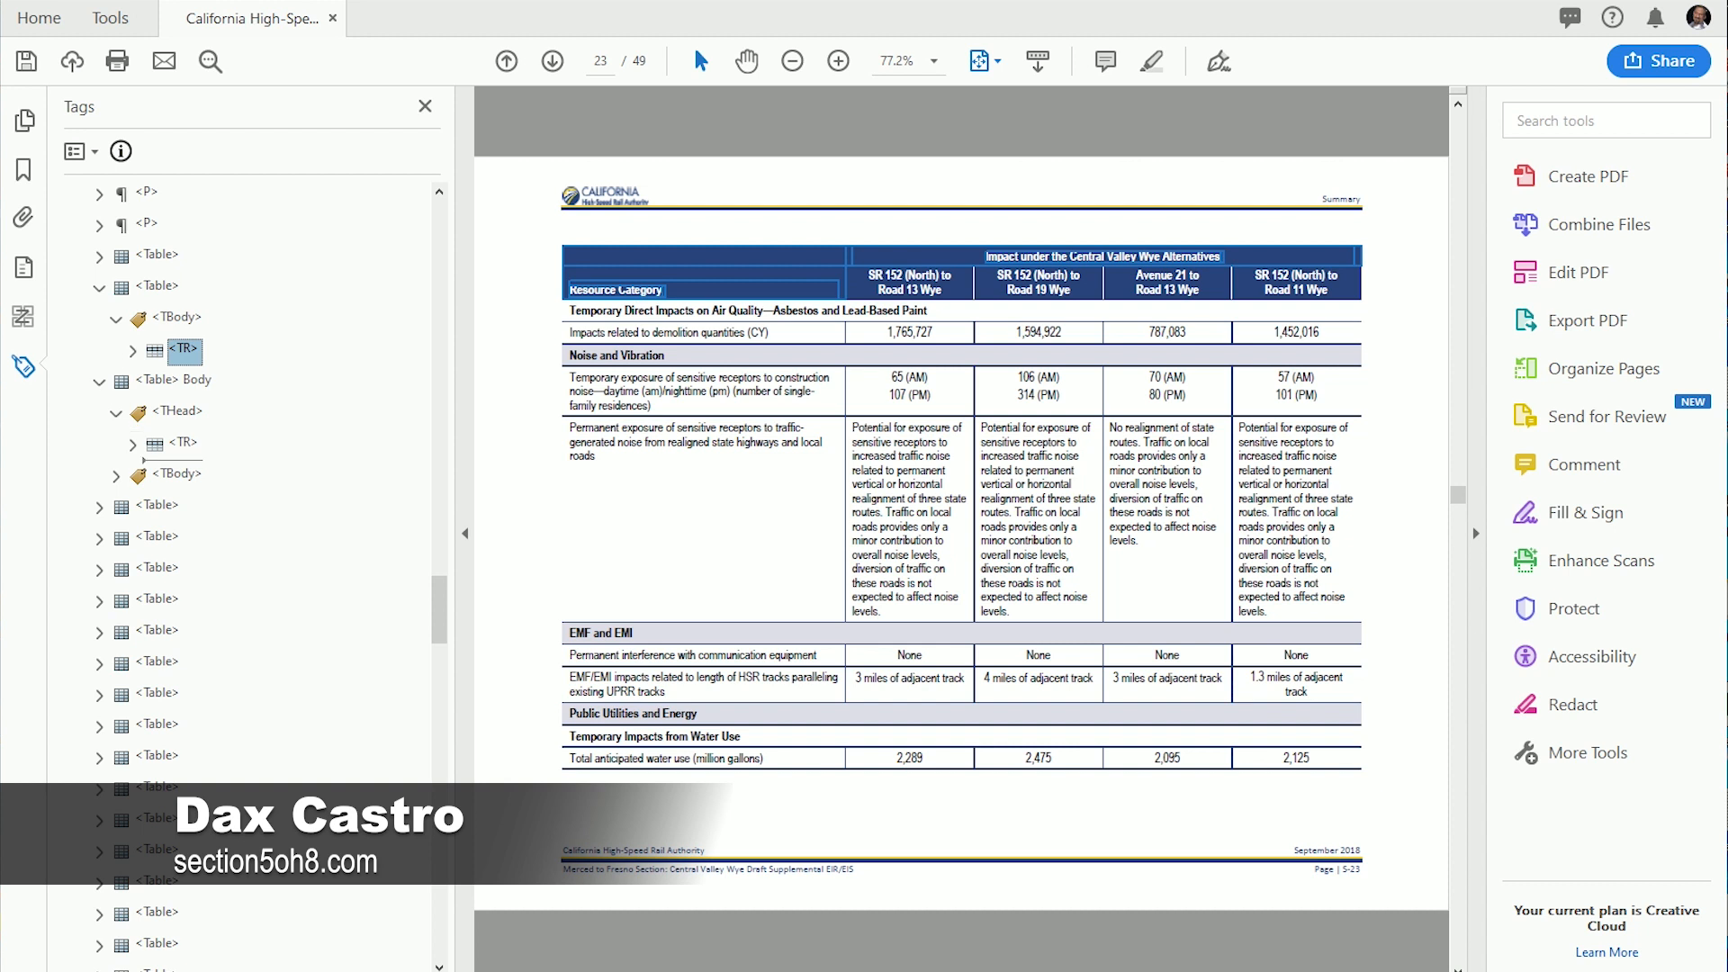
drag(180, 448, 184, 426)
drag(183, 426, 184, 428)
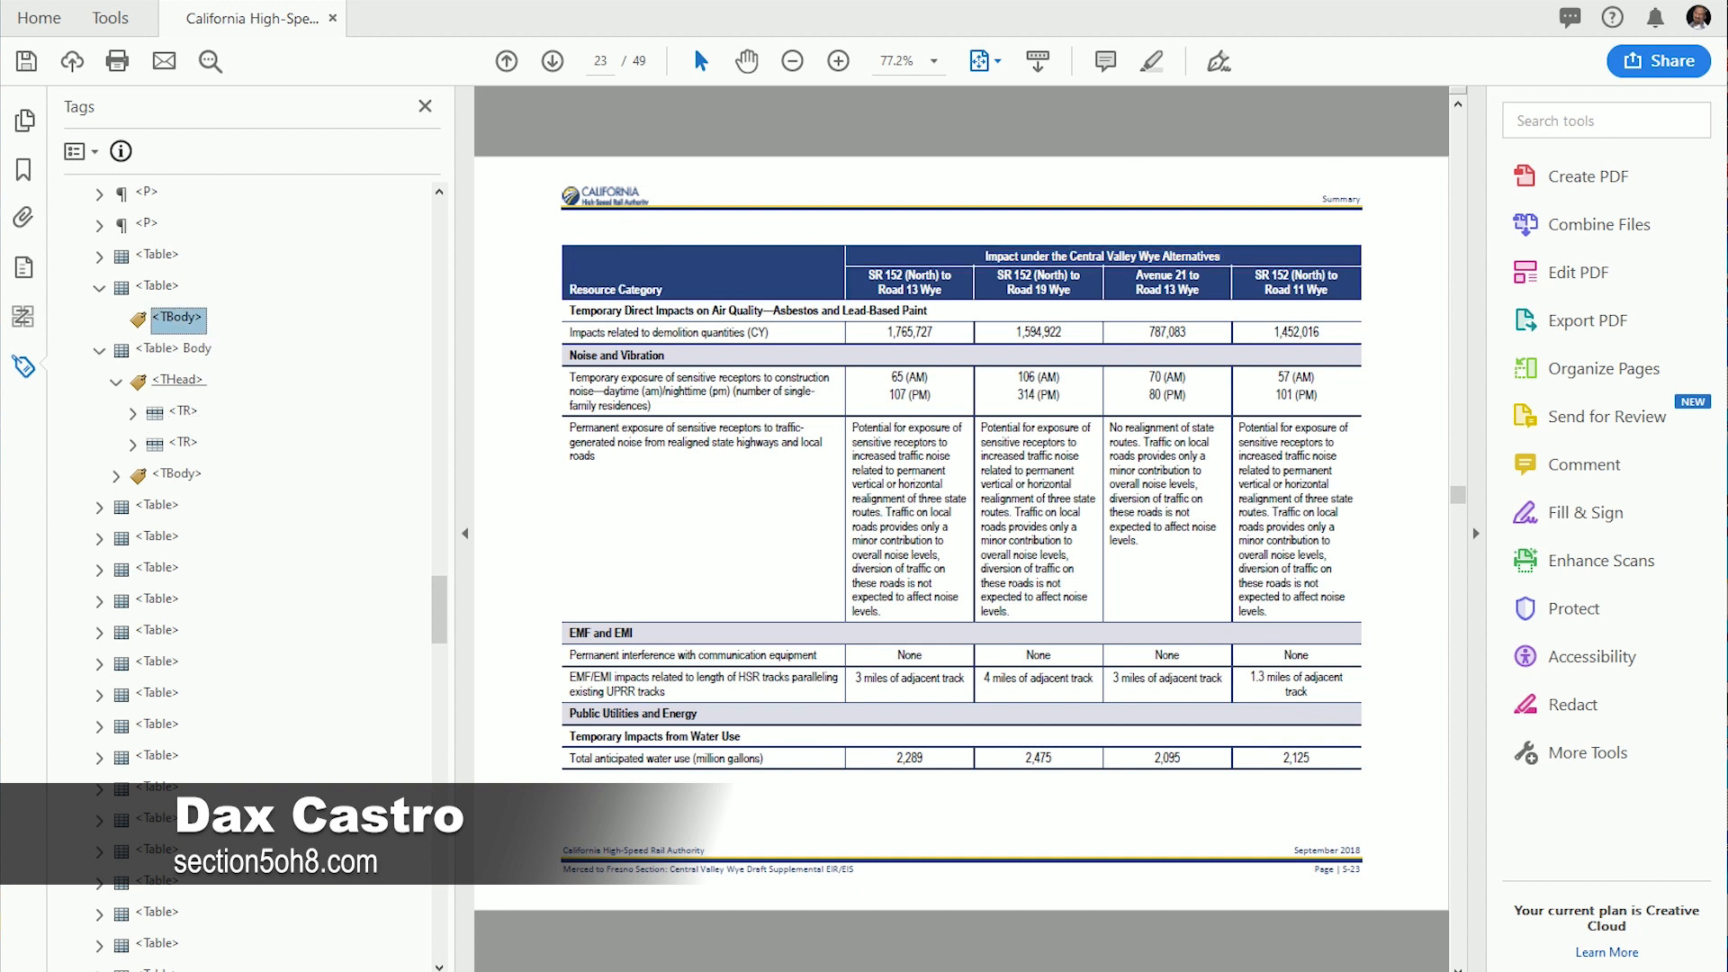
Step: Check both TR rows in the Body table's THead and delete the emptied Table tag above it
click(183, 412)
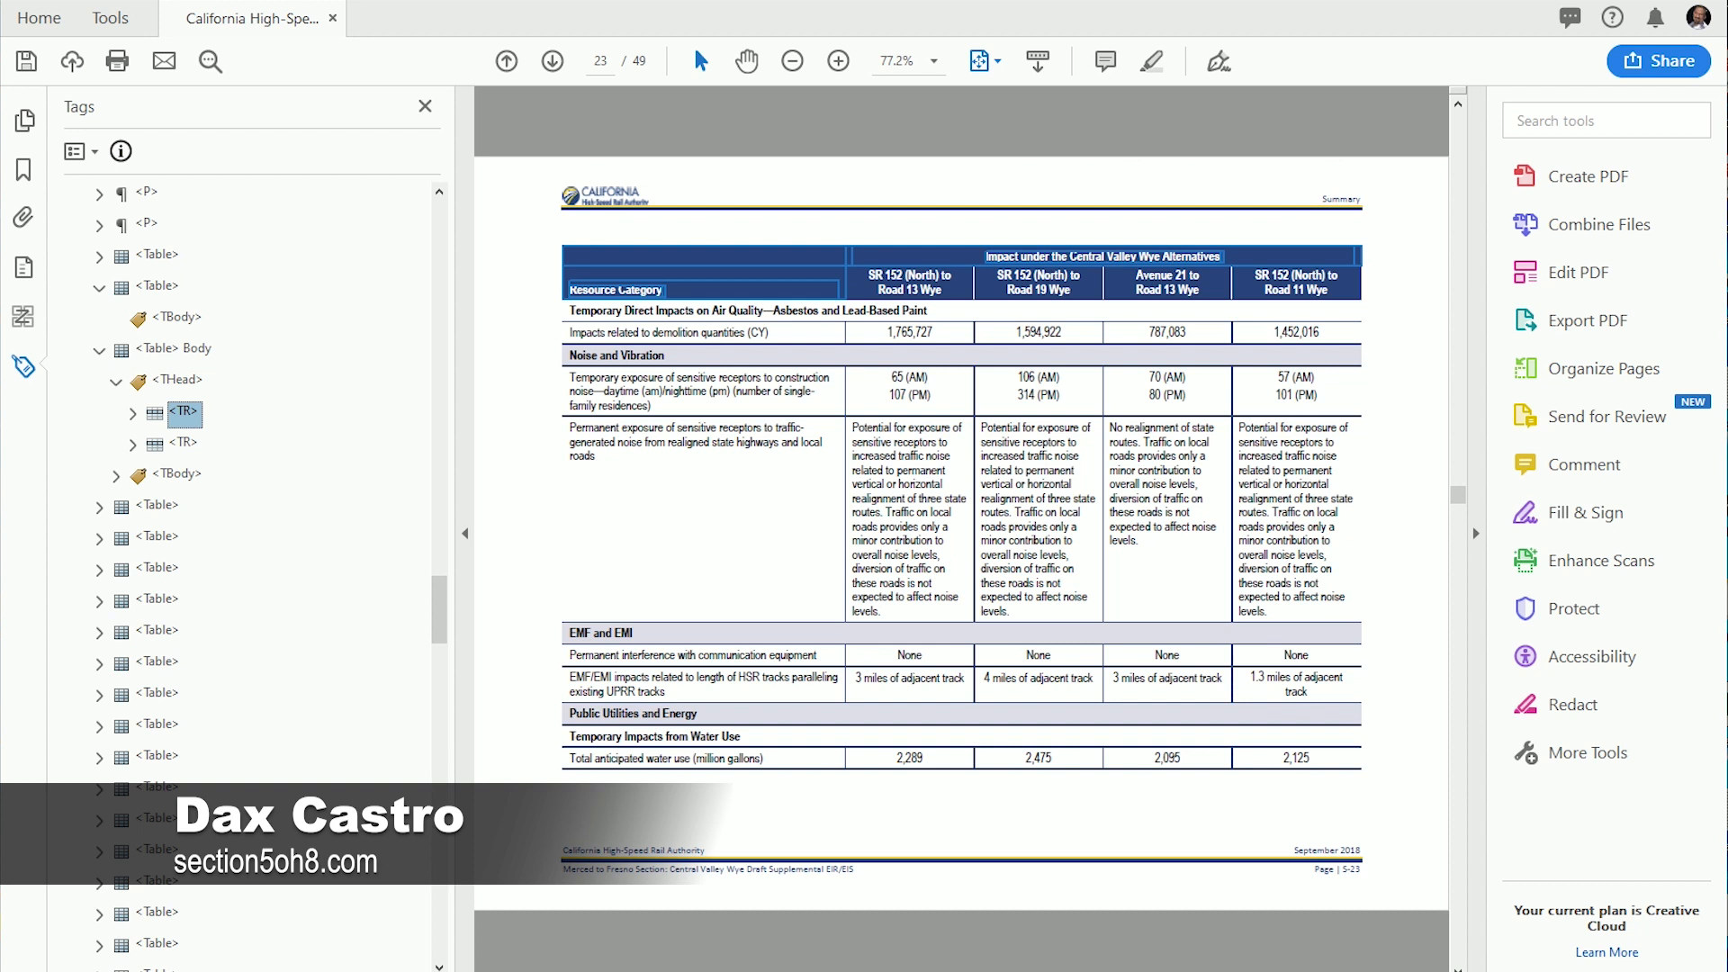
click(183, 444)
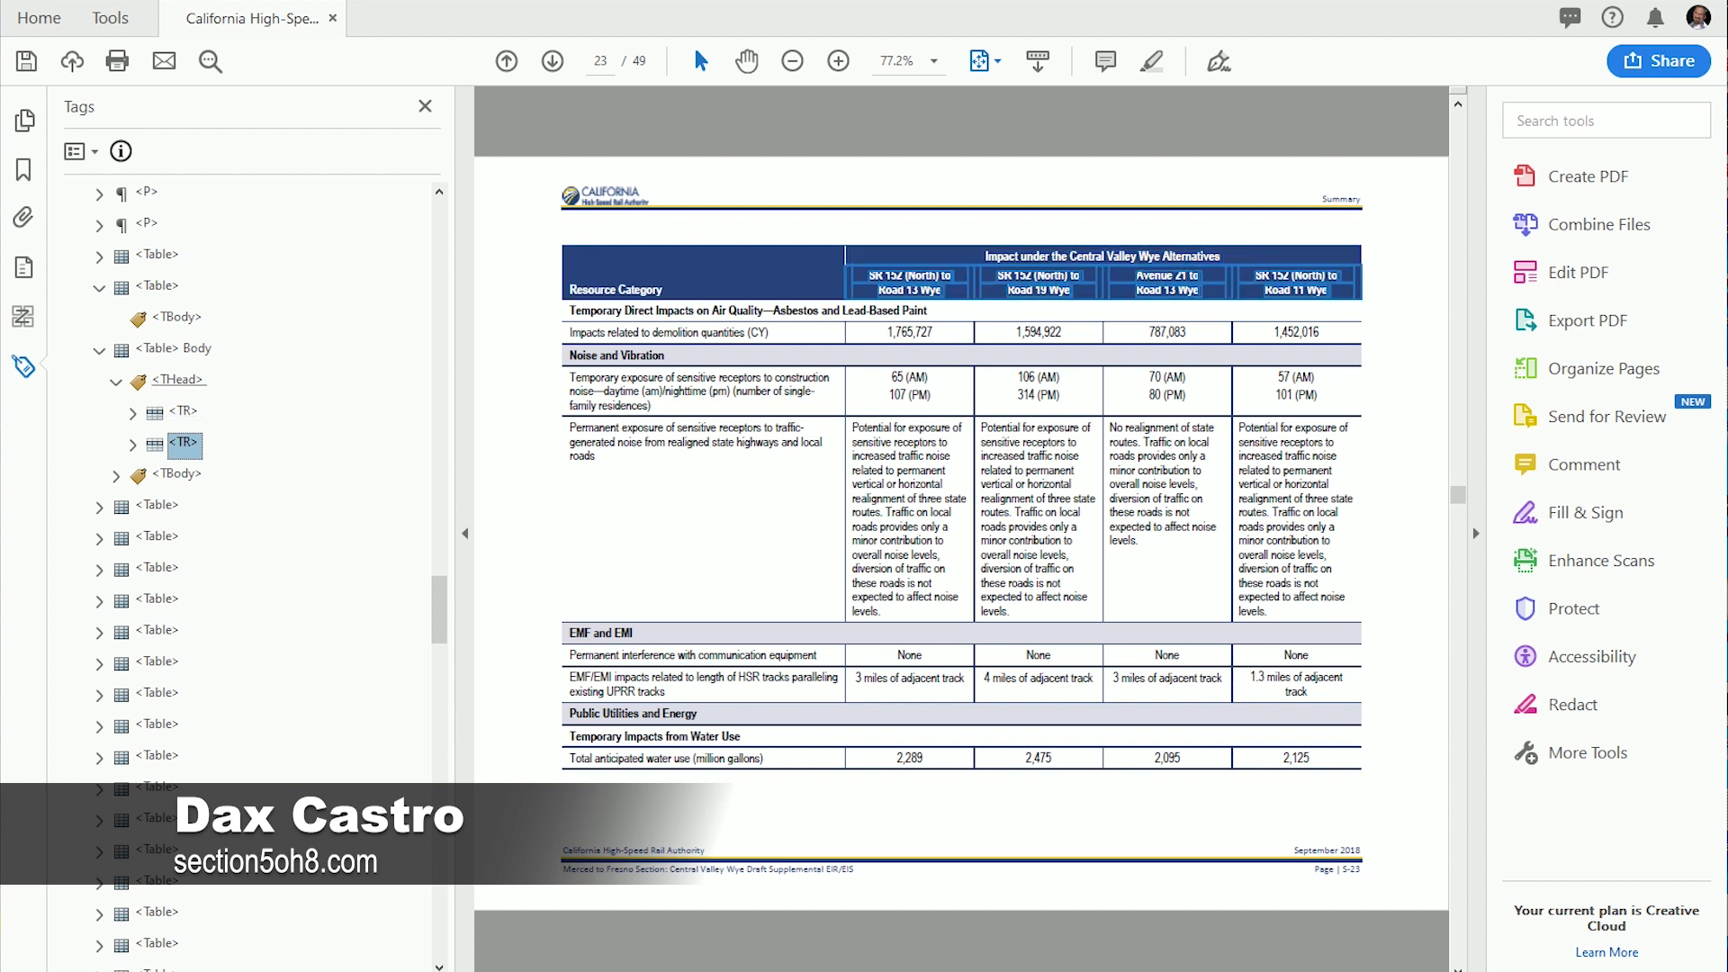
click(178, 381)
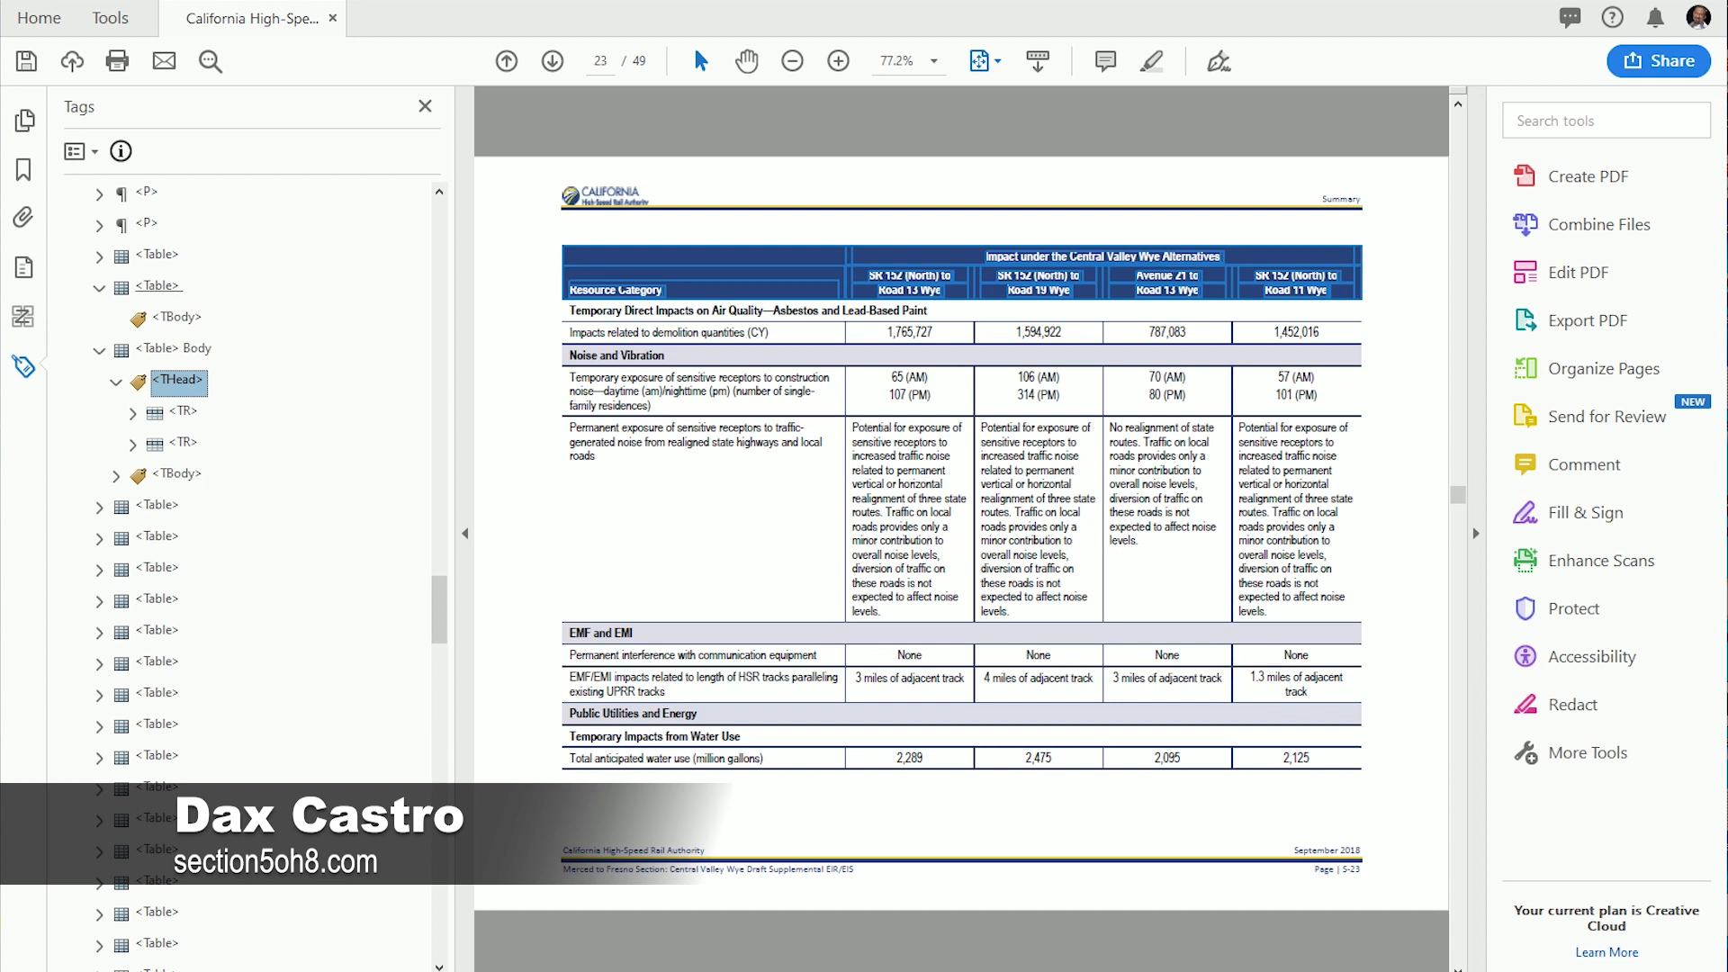
click(159, 286)
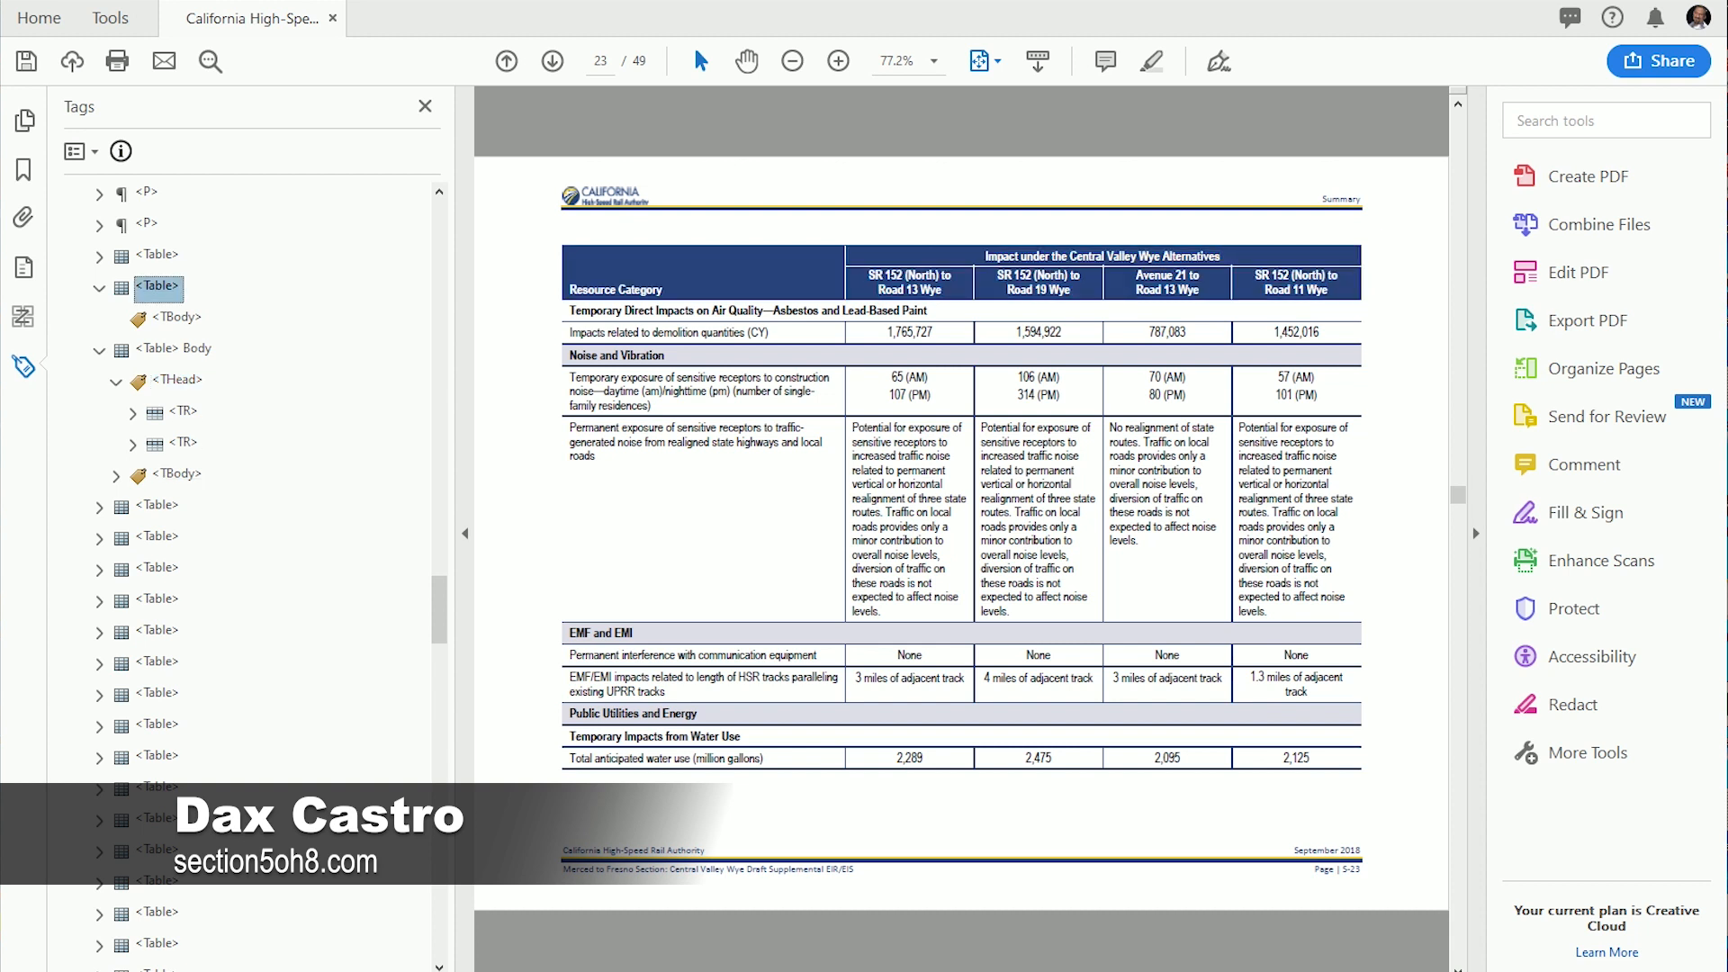
key(Delete)
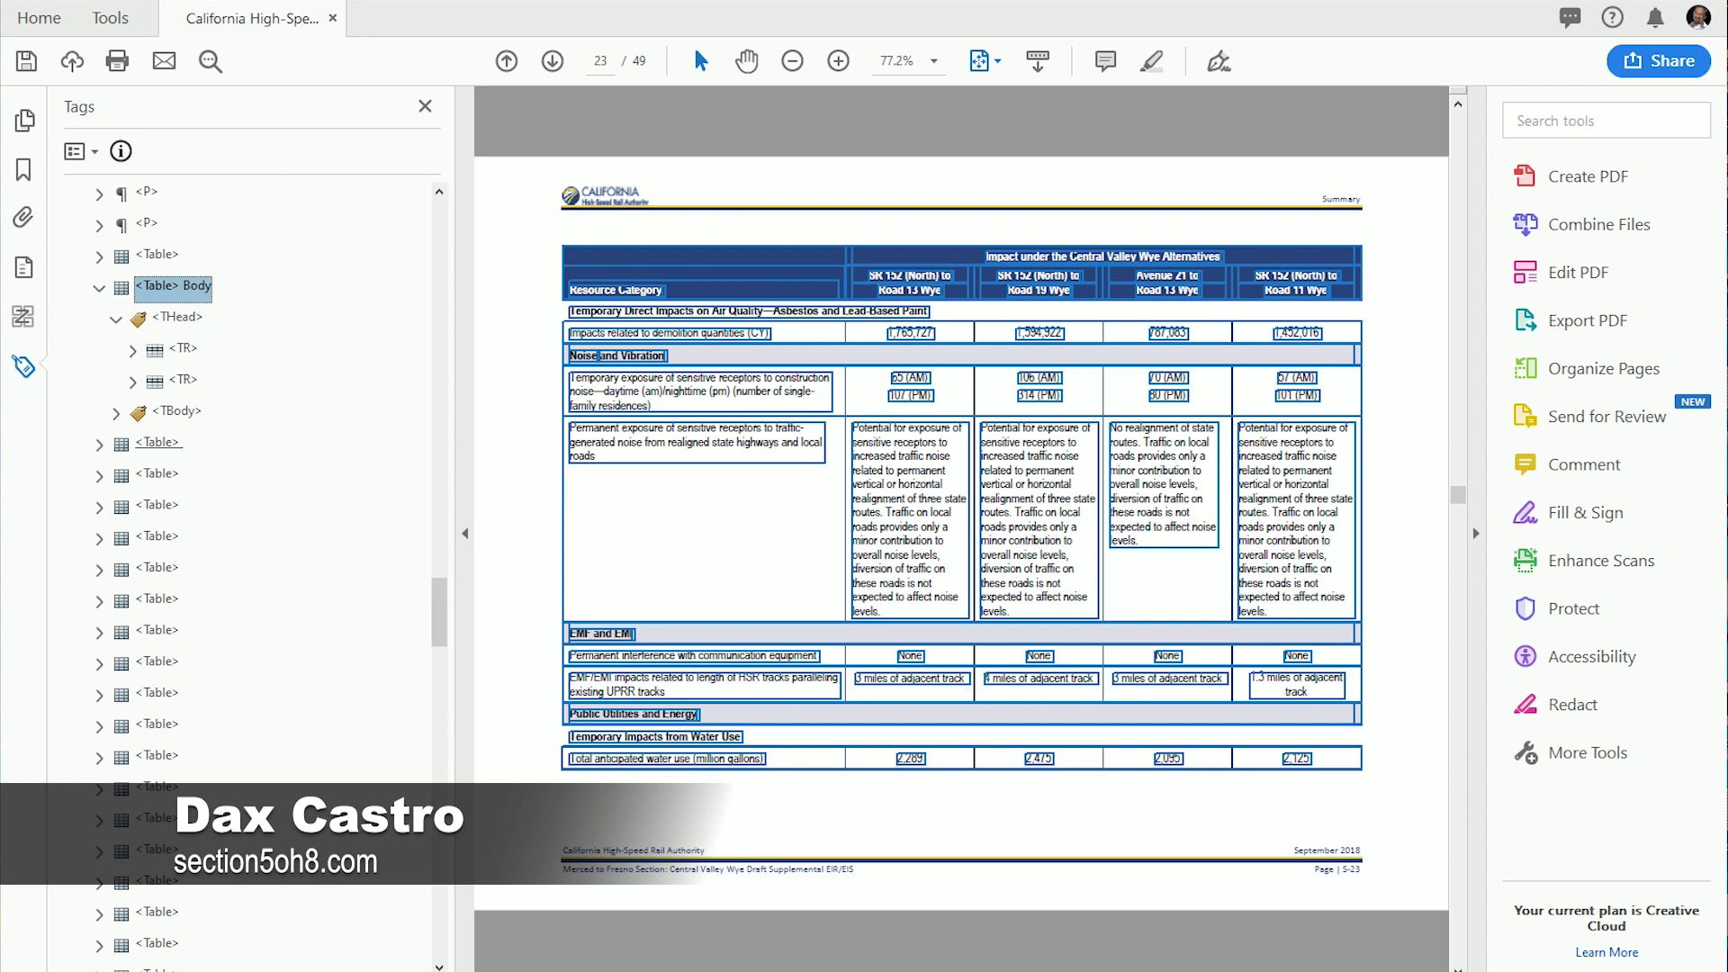
Step: Check which pages the Table tags following the Body tag cover, and return to the Body Table tag on page 23
click(157, 442)
click(158, 475)
click(158, 506)
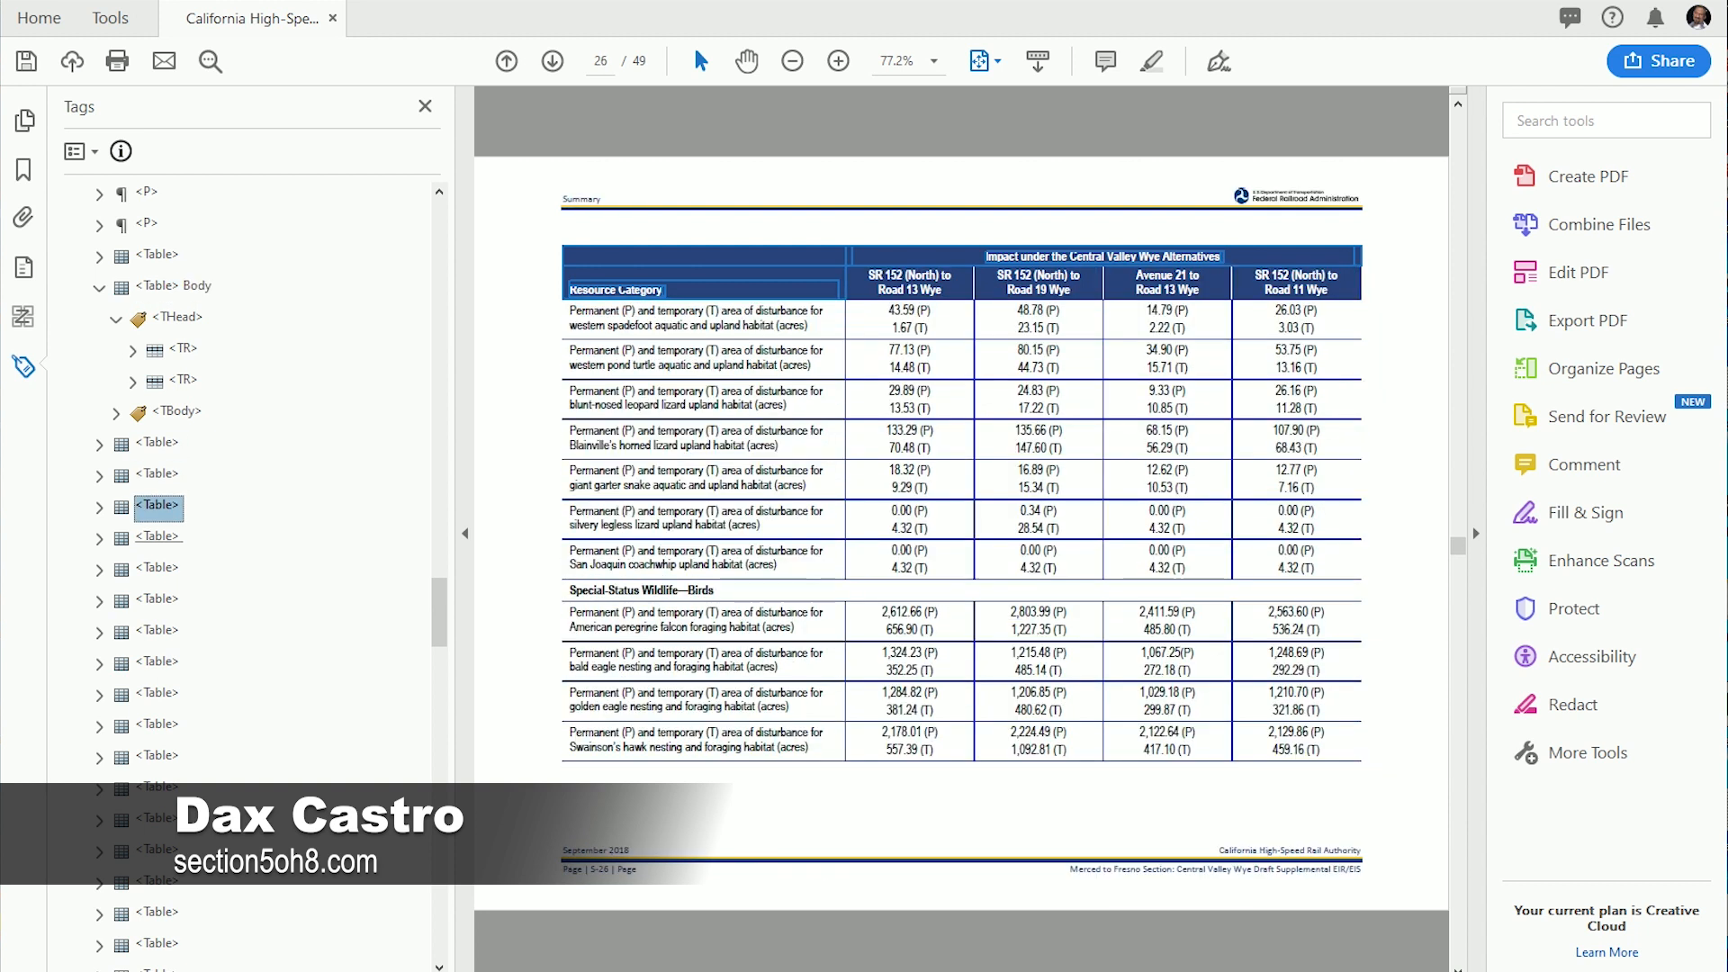
click(157, 537)
click(157, 443)
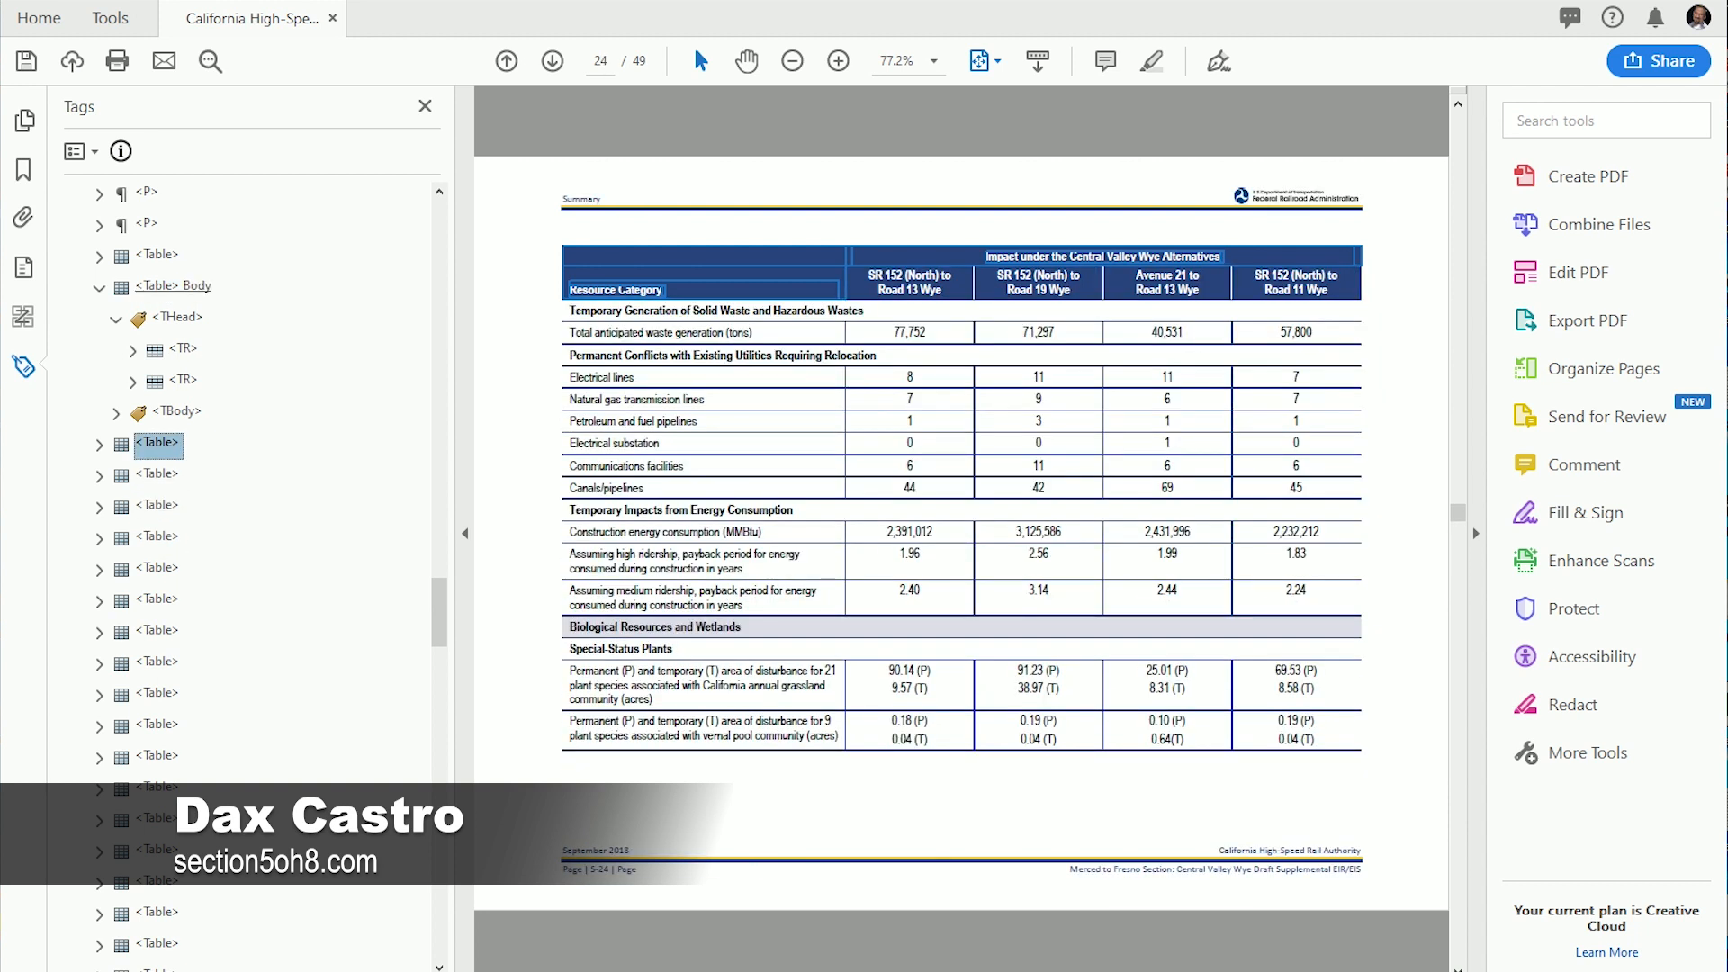
click(173, 286)
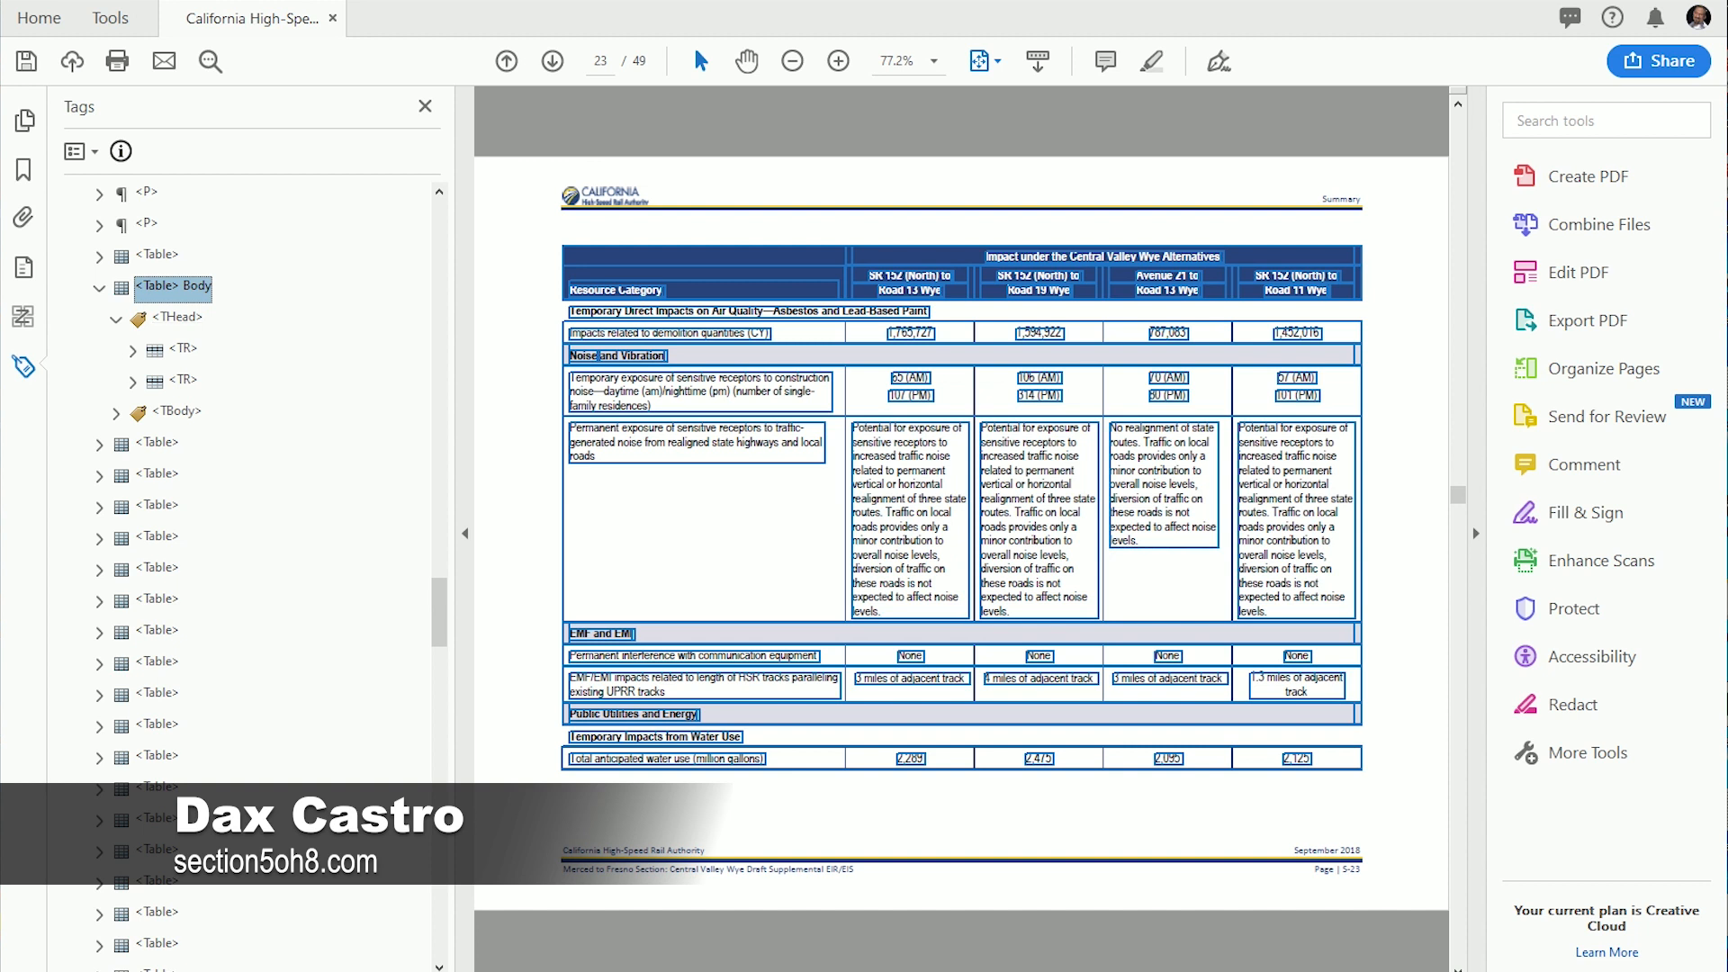
Step: Expand the first TR in the Body table's THead and inspect the header content covered by its two TH tags
click(184, 350)
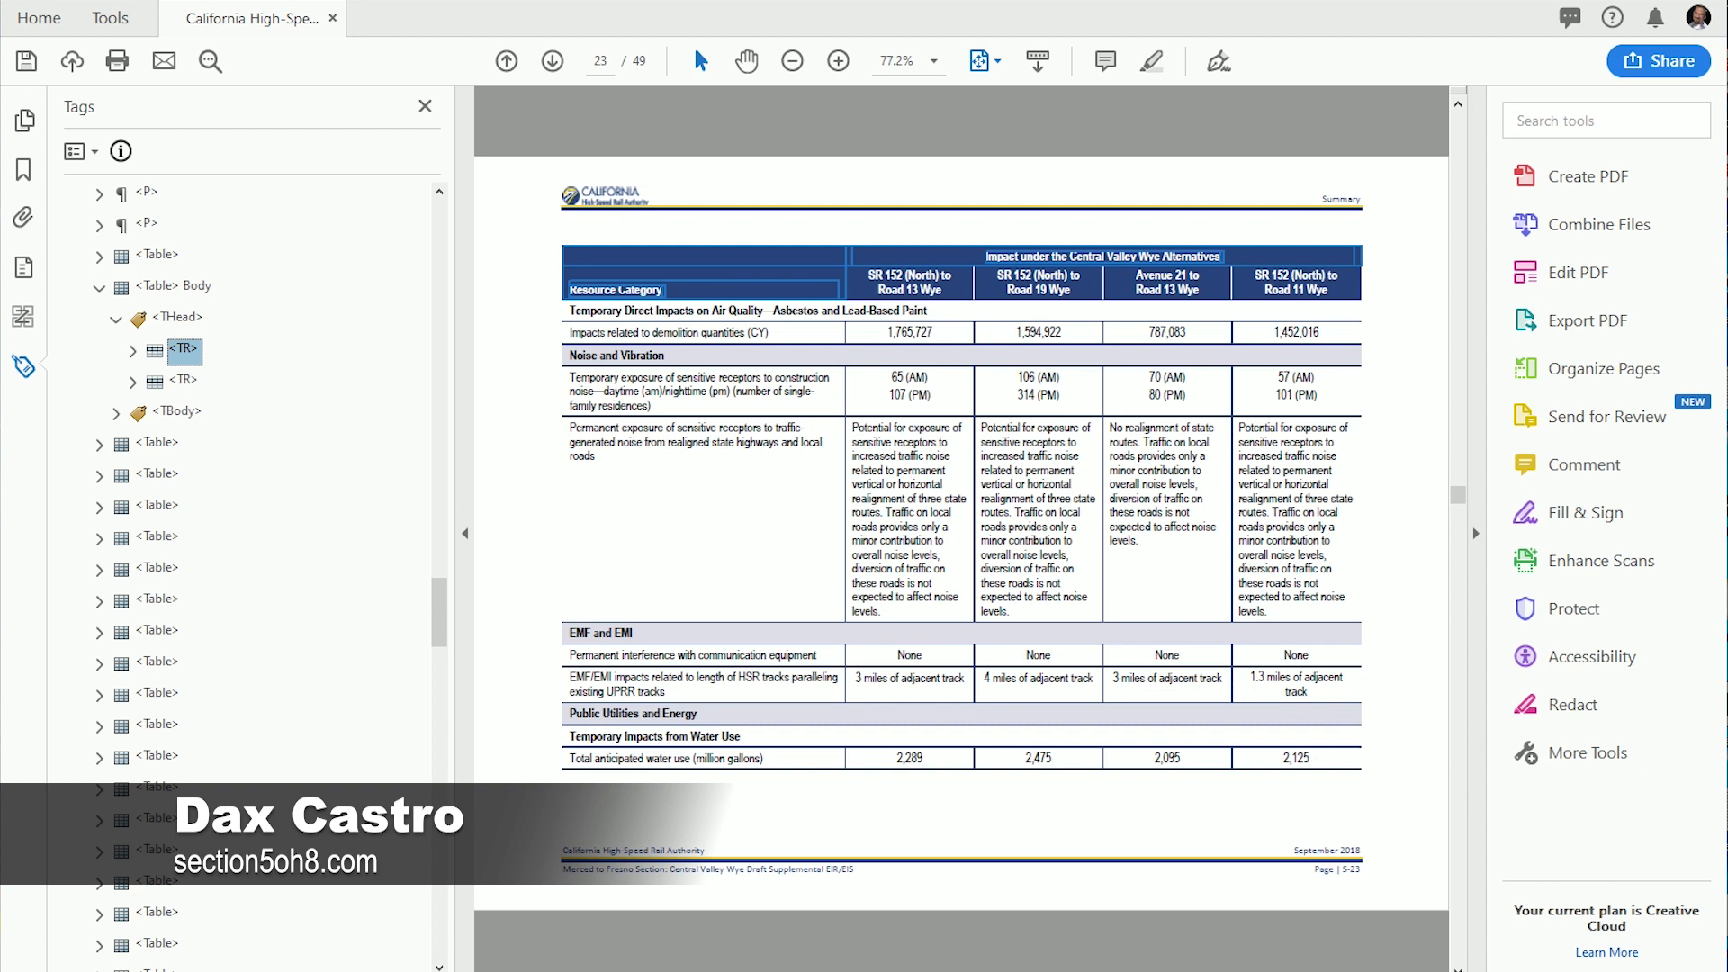
click(132, 351)
click(201, 413)
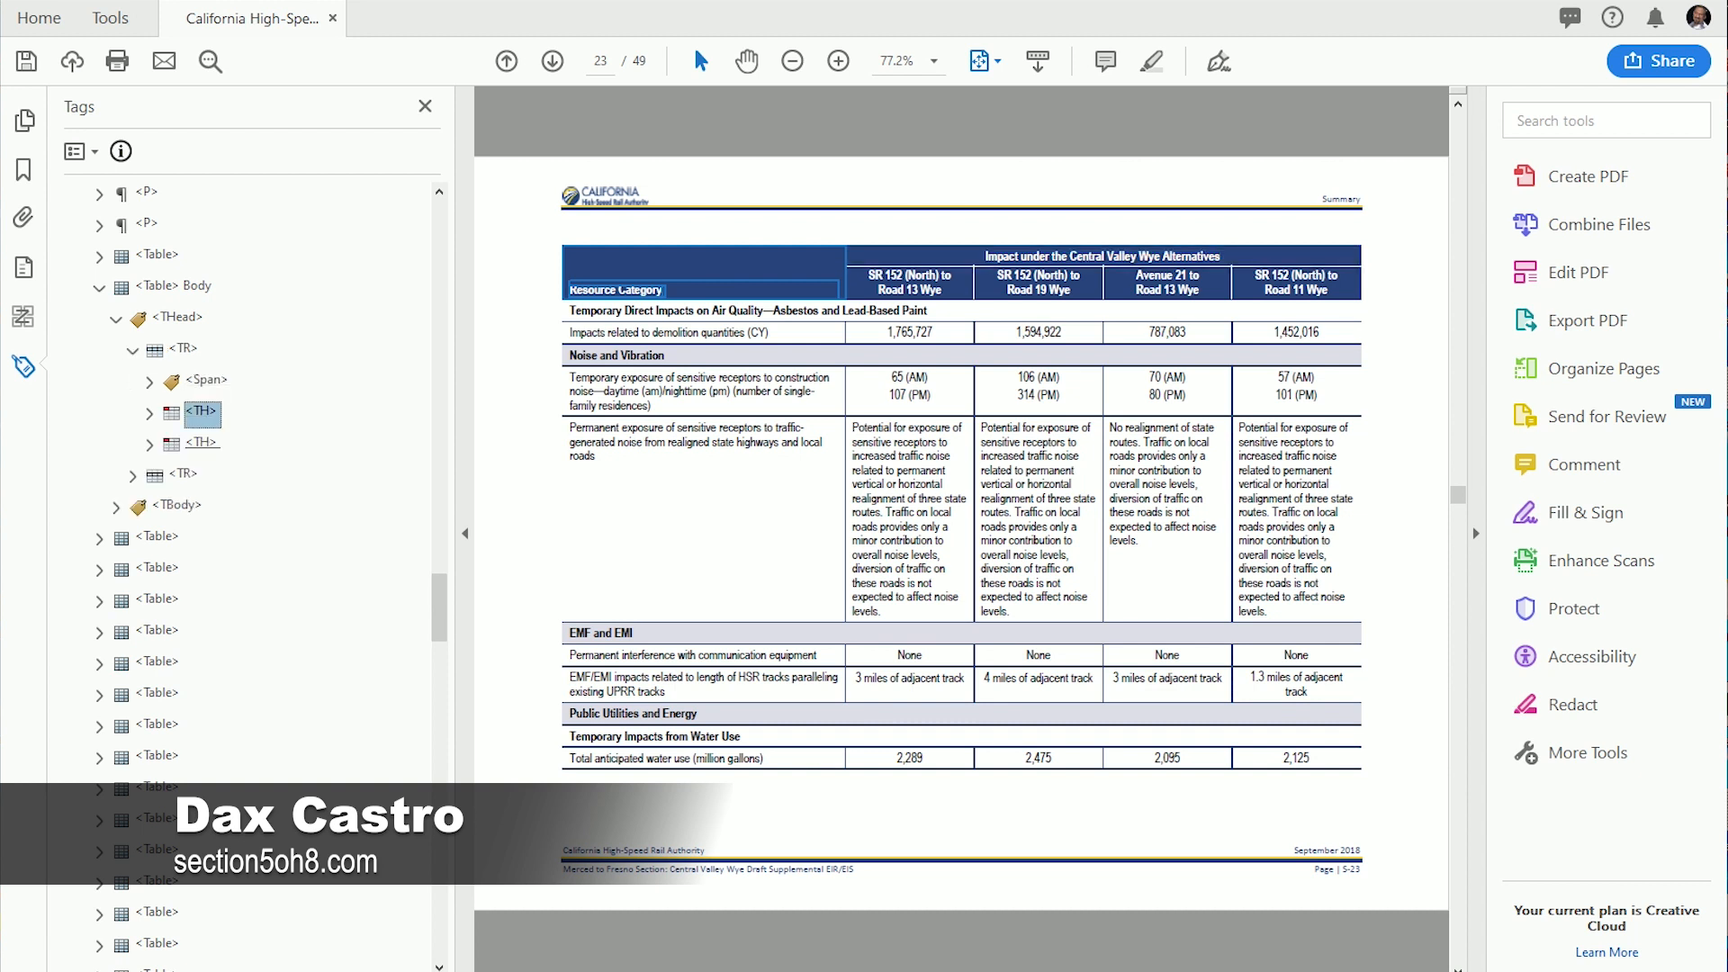
click(202, 444)
click(202, 412)
click(202, 443)
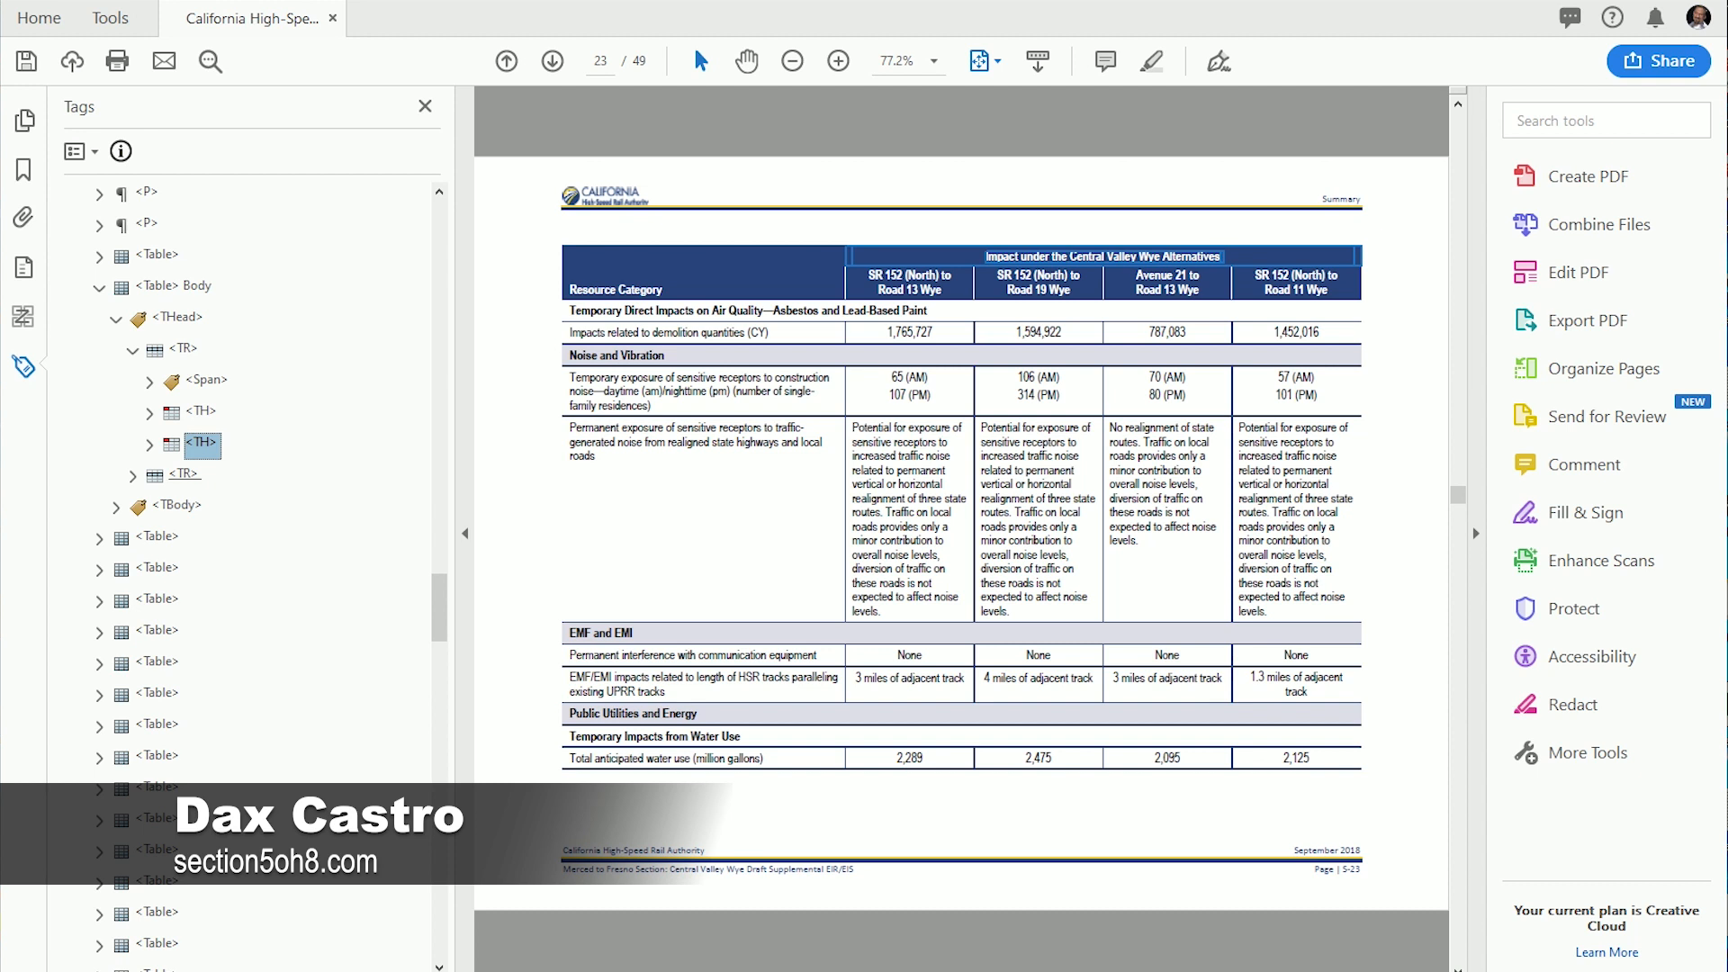
click(202, 412)
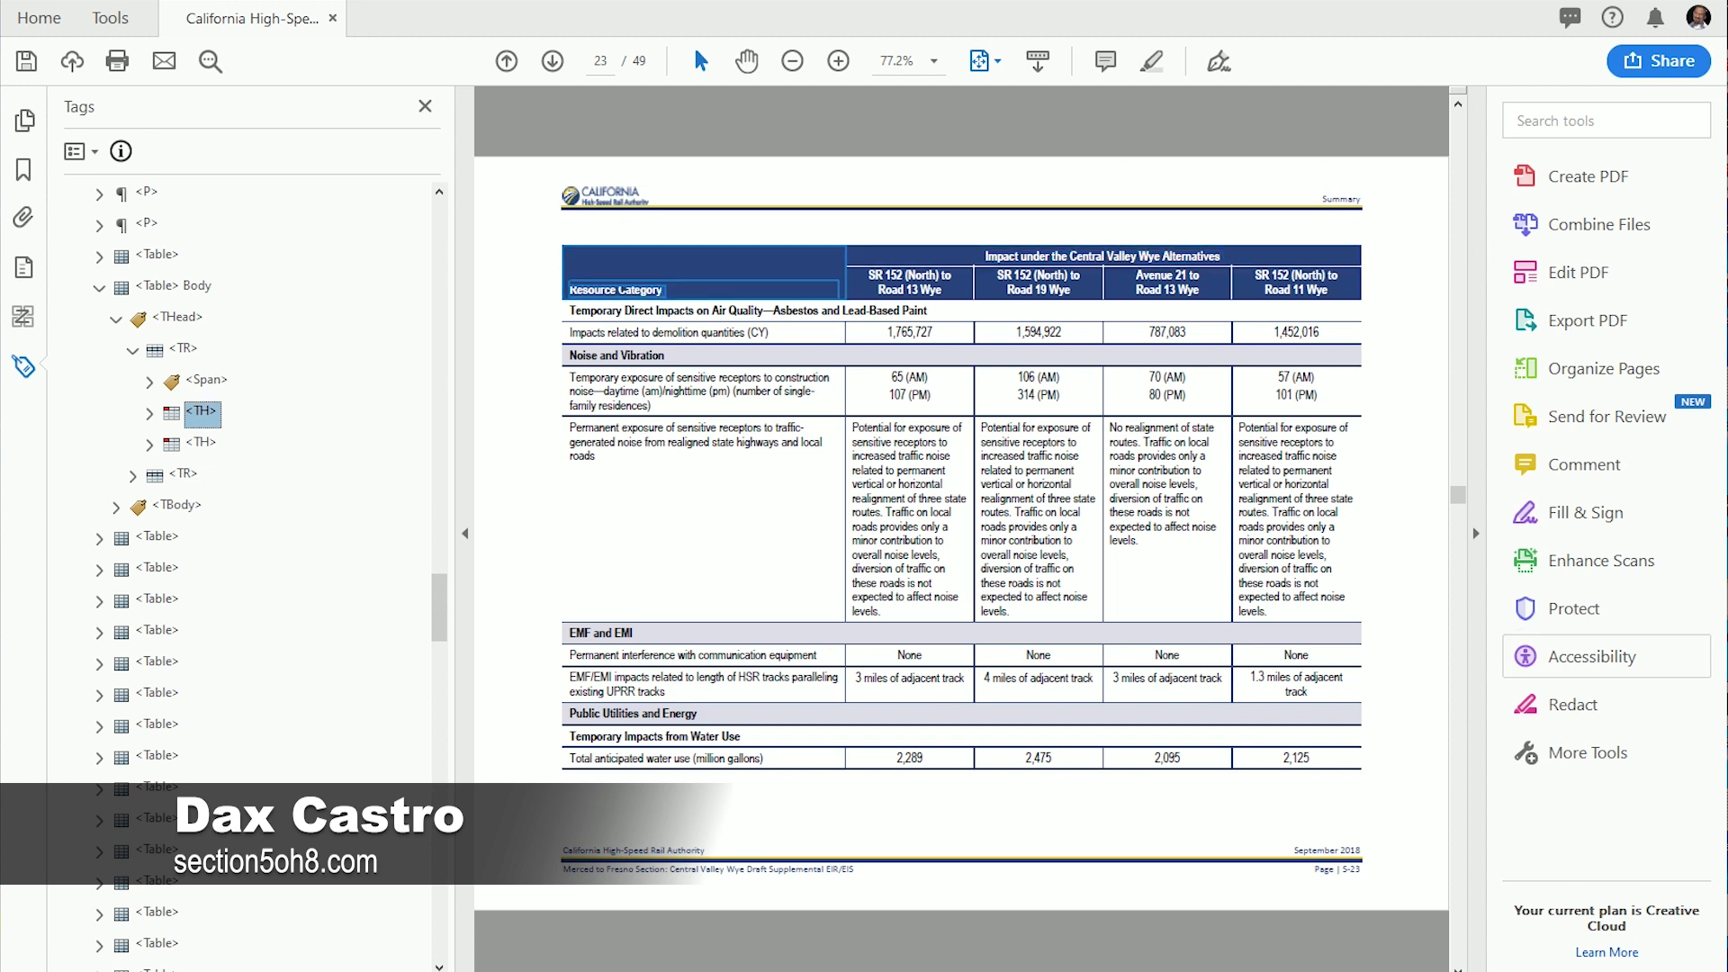
Step: Locate the Accessibility tool in the full tool list and open its tool set for the document
click(1591, 656)
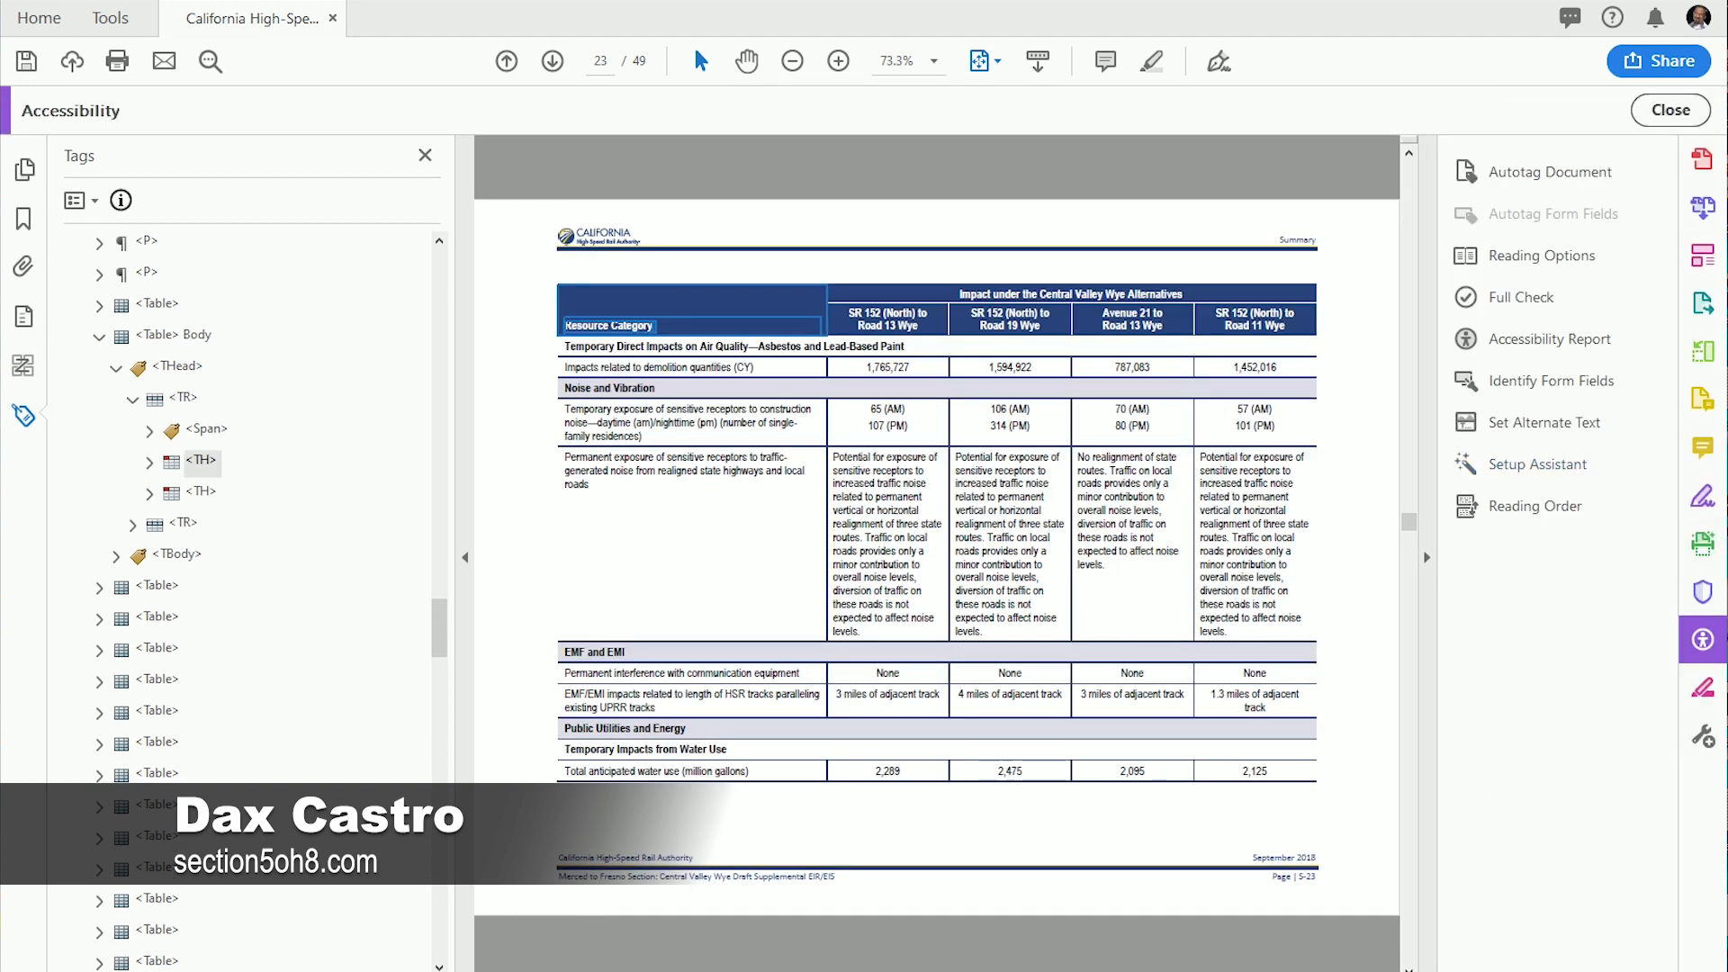
click(1702, 736)
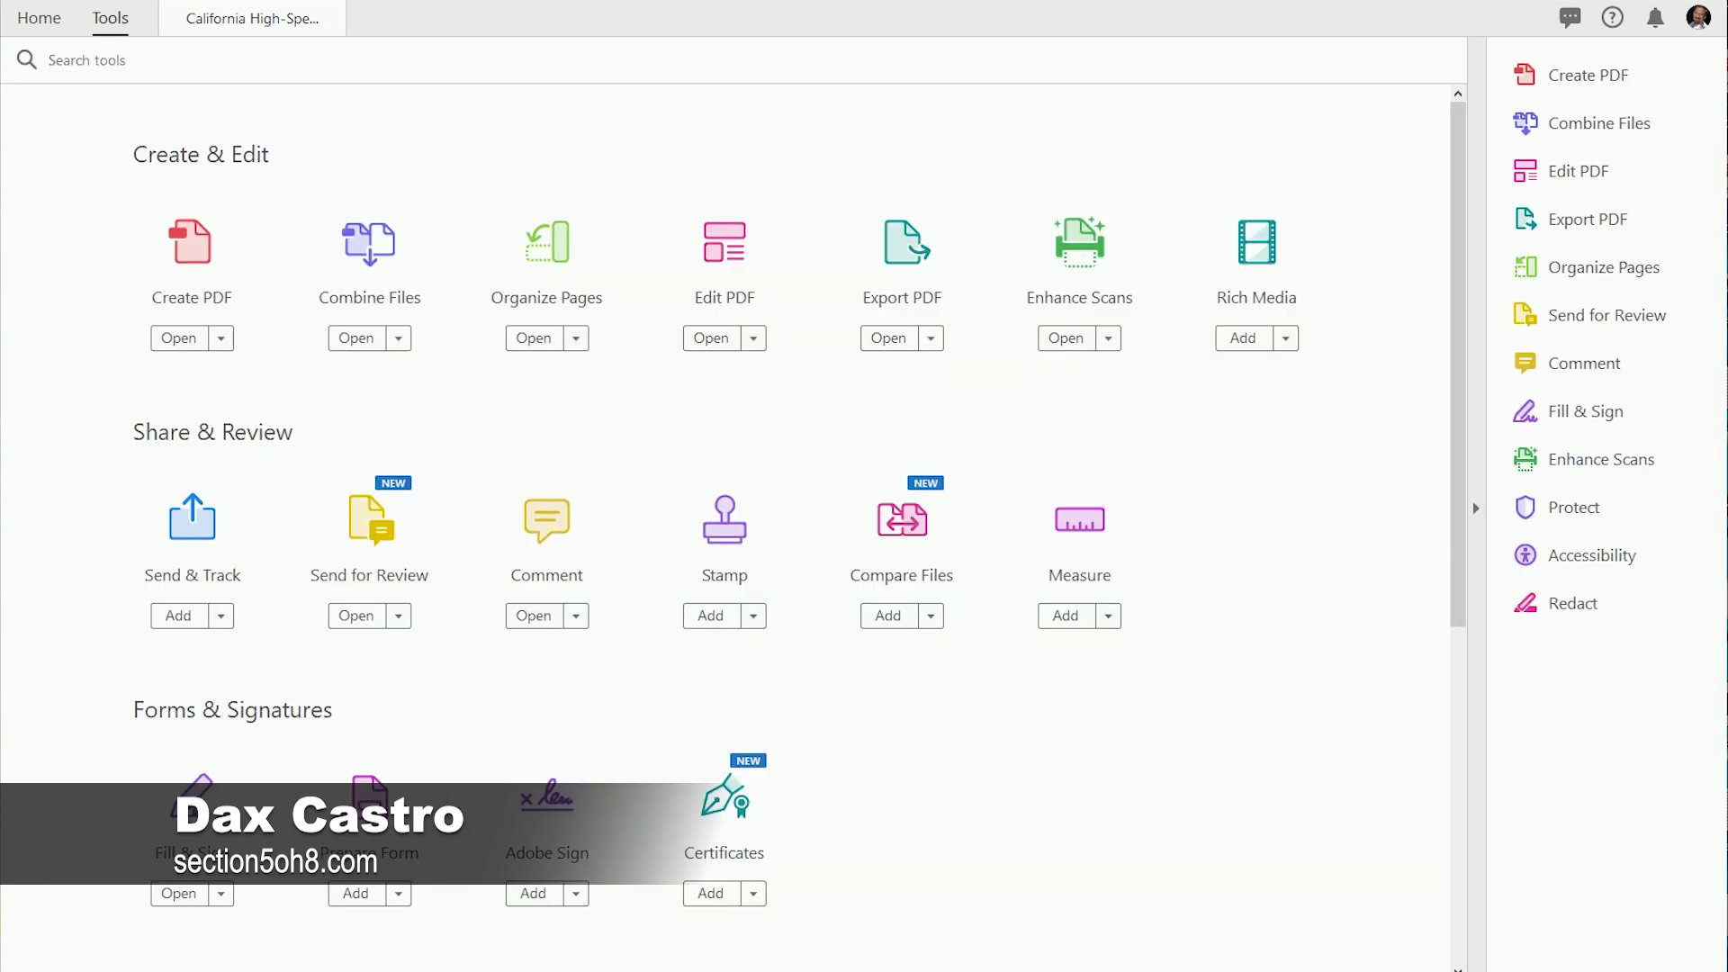
scroll(891, 720, down, 5)
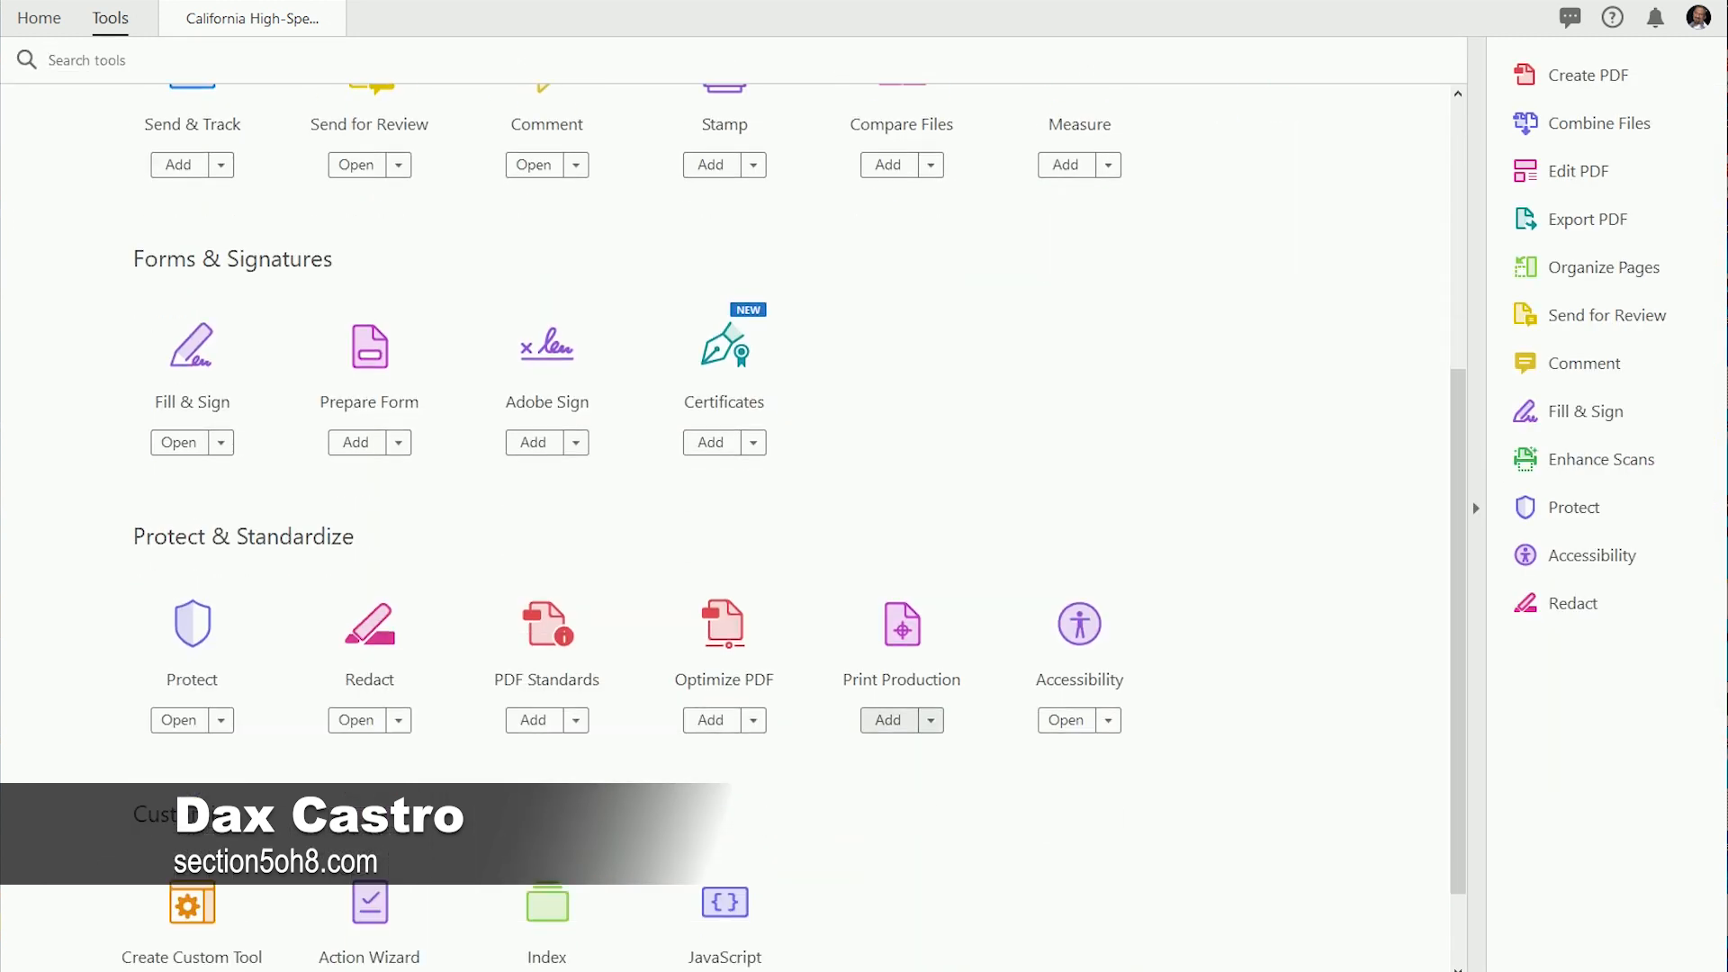
mouse_move(1079, 623)
mouse_down()
mouse_move(1165, 614)
mouse_move(1499, 666)
mouse_move(1583, 661)
mouse_move(1110, 612)
mouse_up()
click(1591, 555)
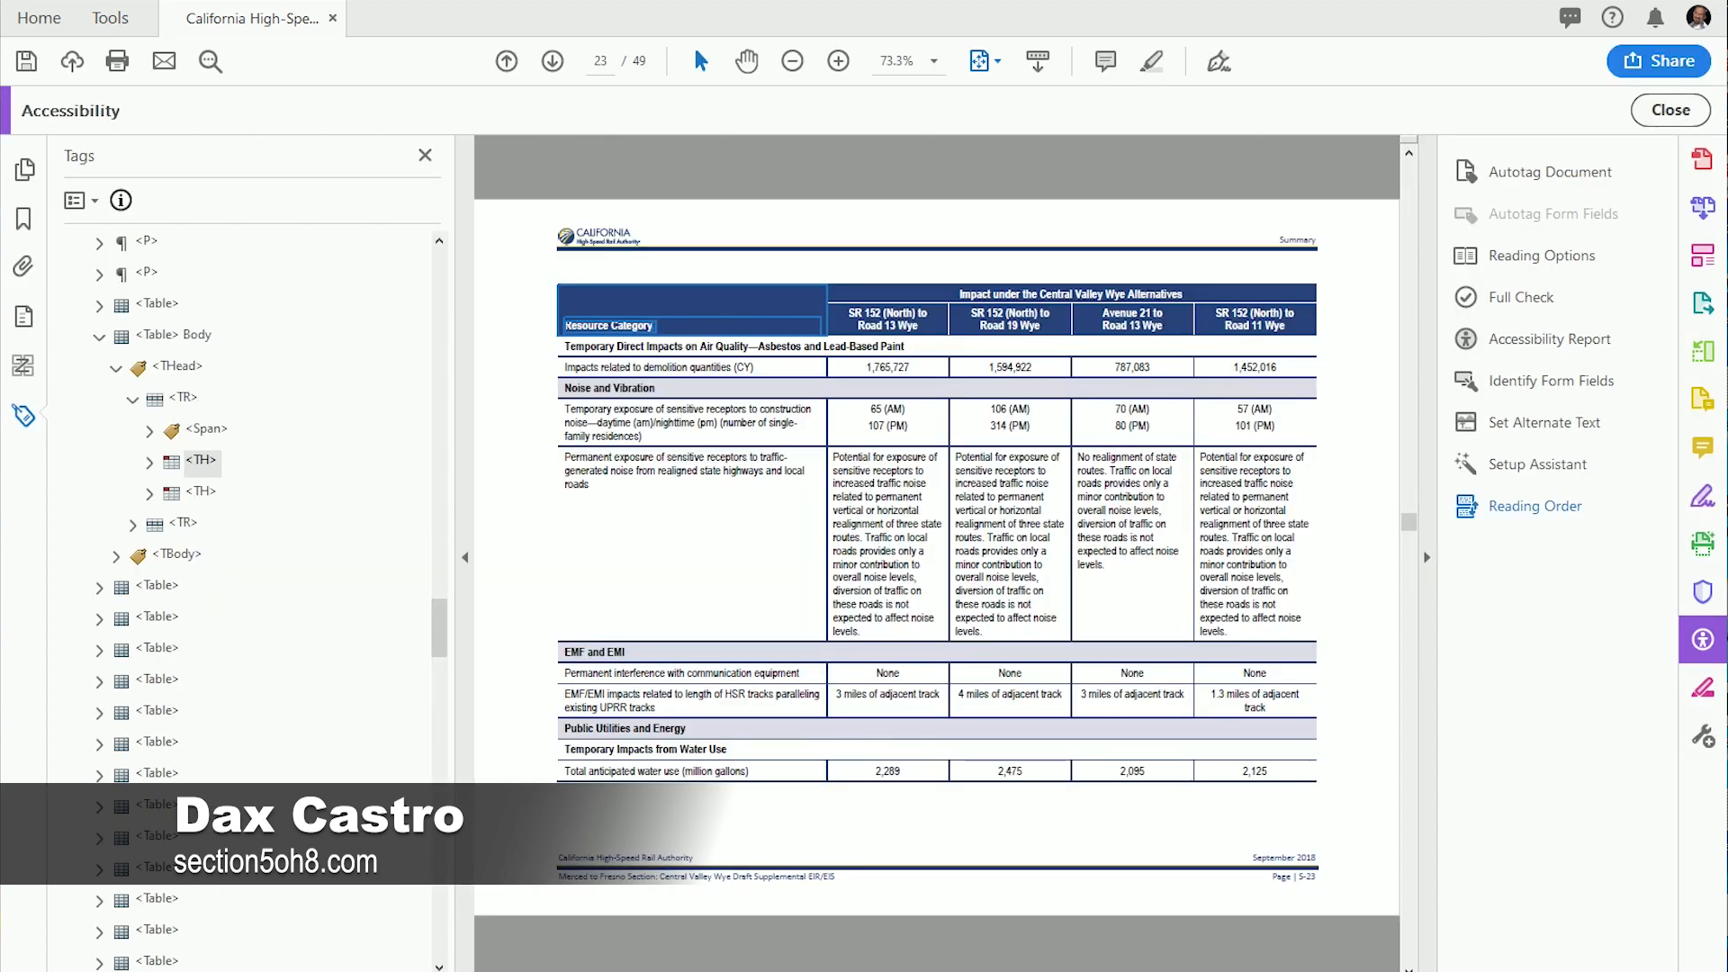
Step: Show the Reading Order of page 23 and open its table in the Table Editor
click(1530, 507)
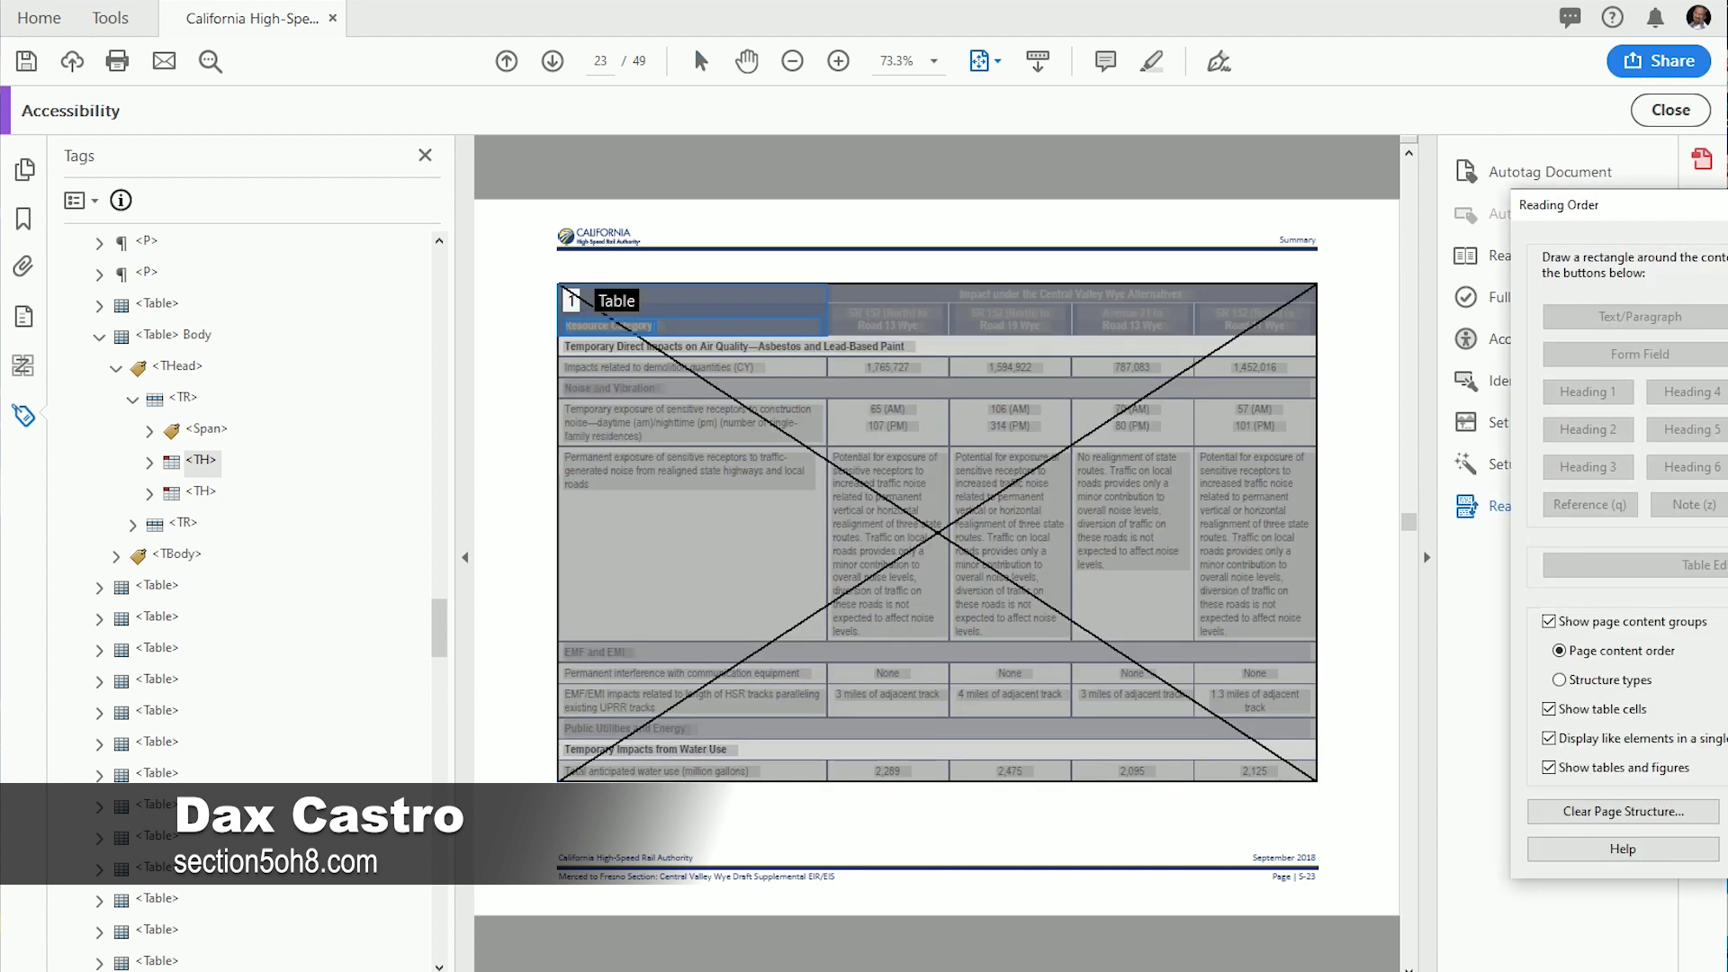
click(571, 301)
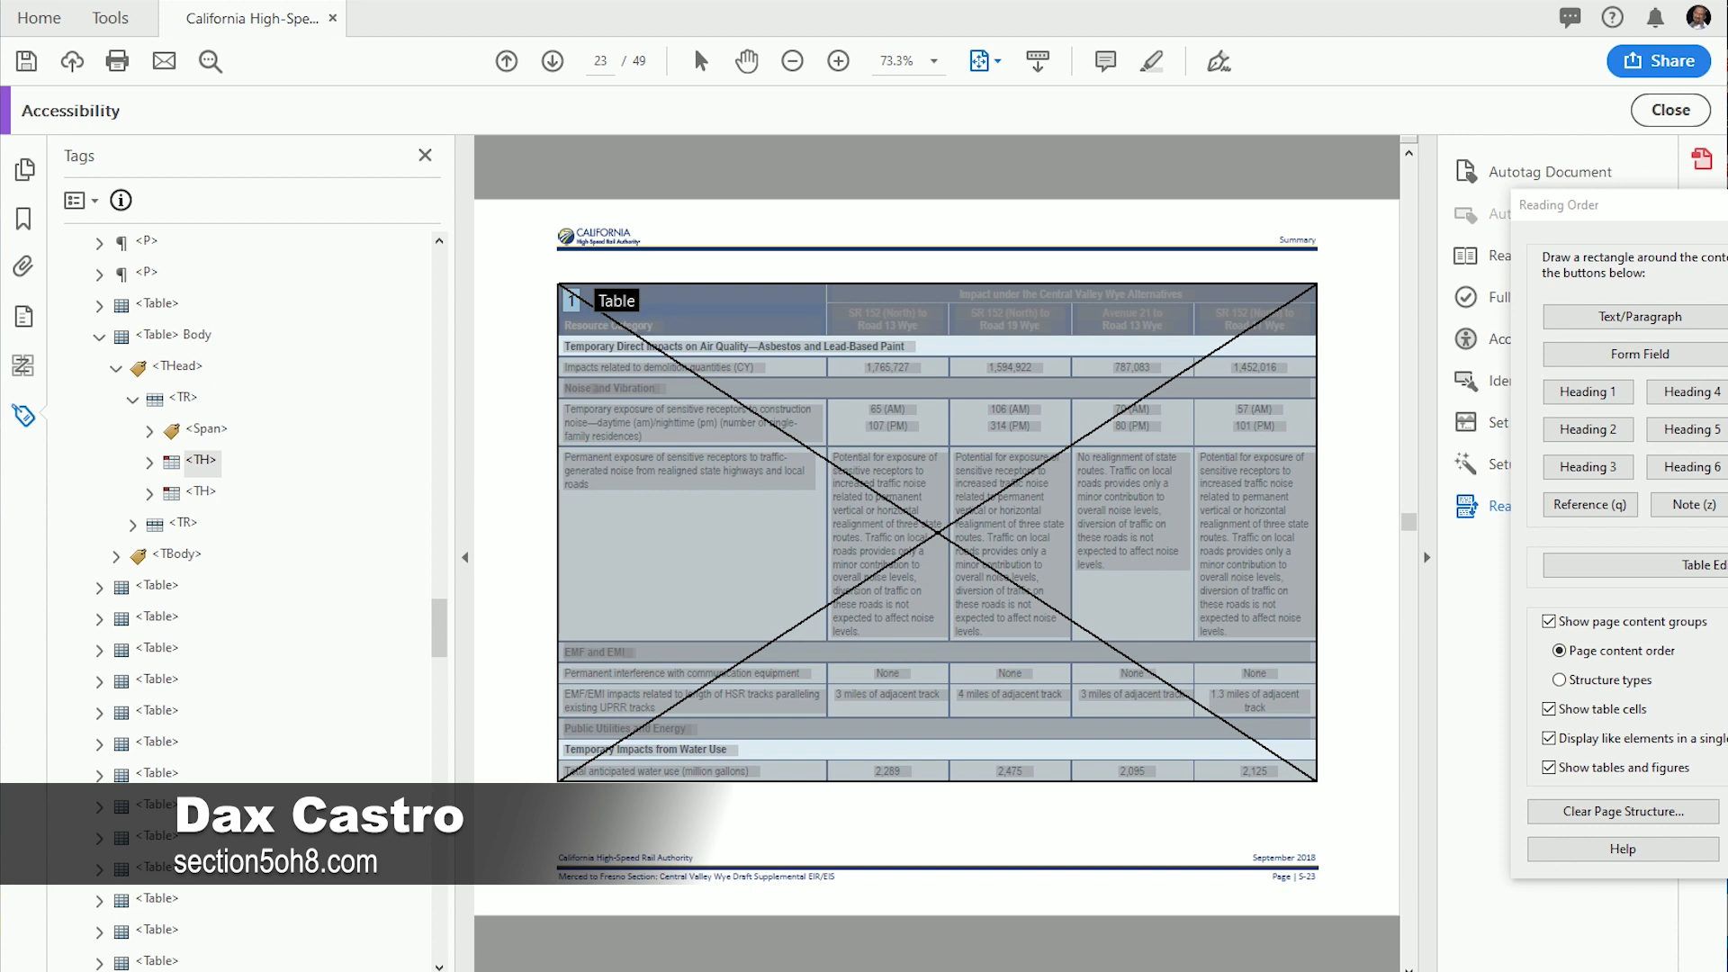
click(1691, 564)
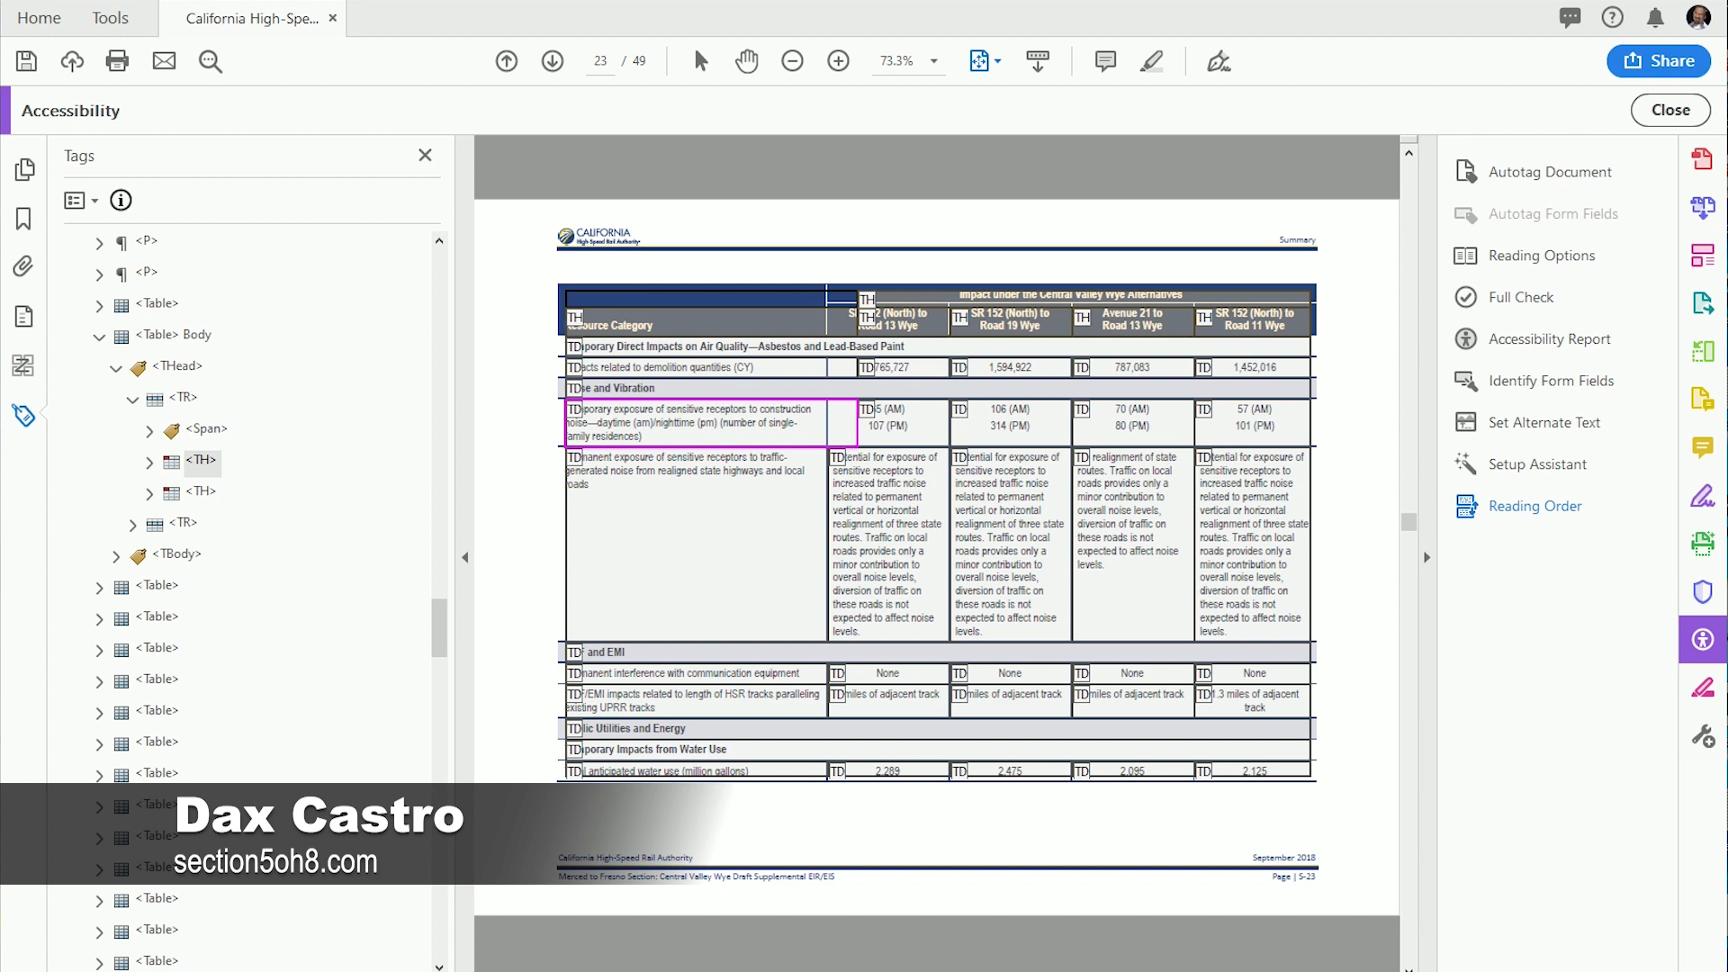
Step: Set the "Impact under the Central Valley Wye Alternatives" header cell to Column scope with a column span of 4, accepting the span change
right_click(1018, 297)
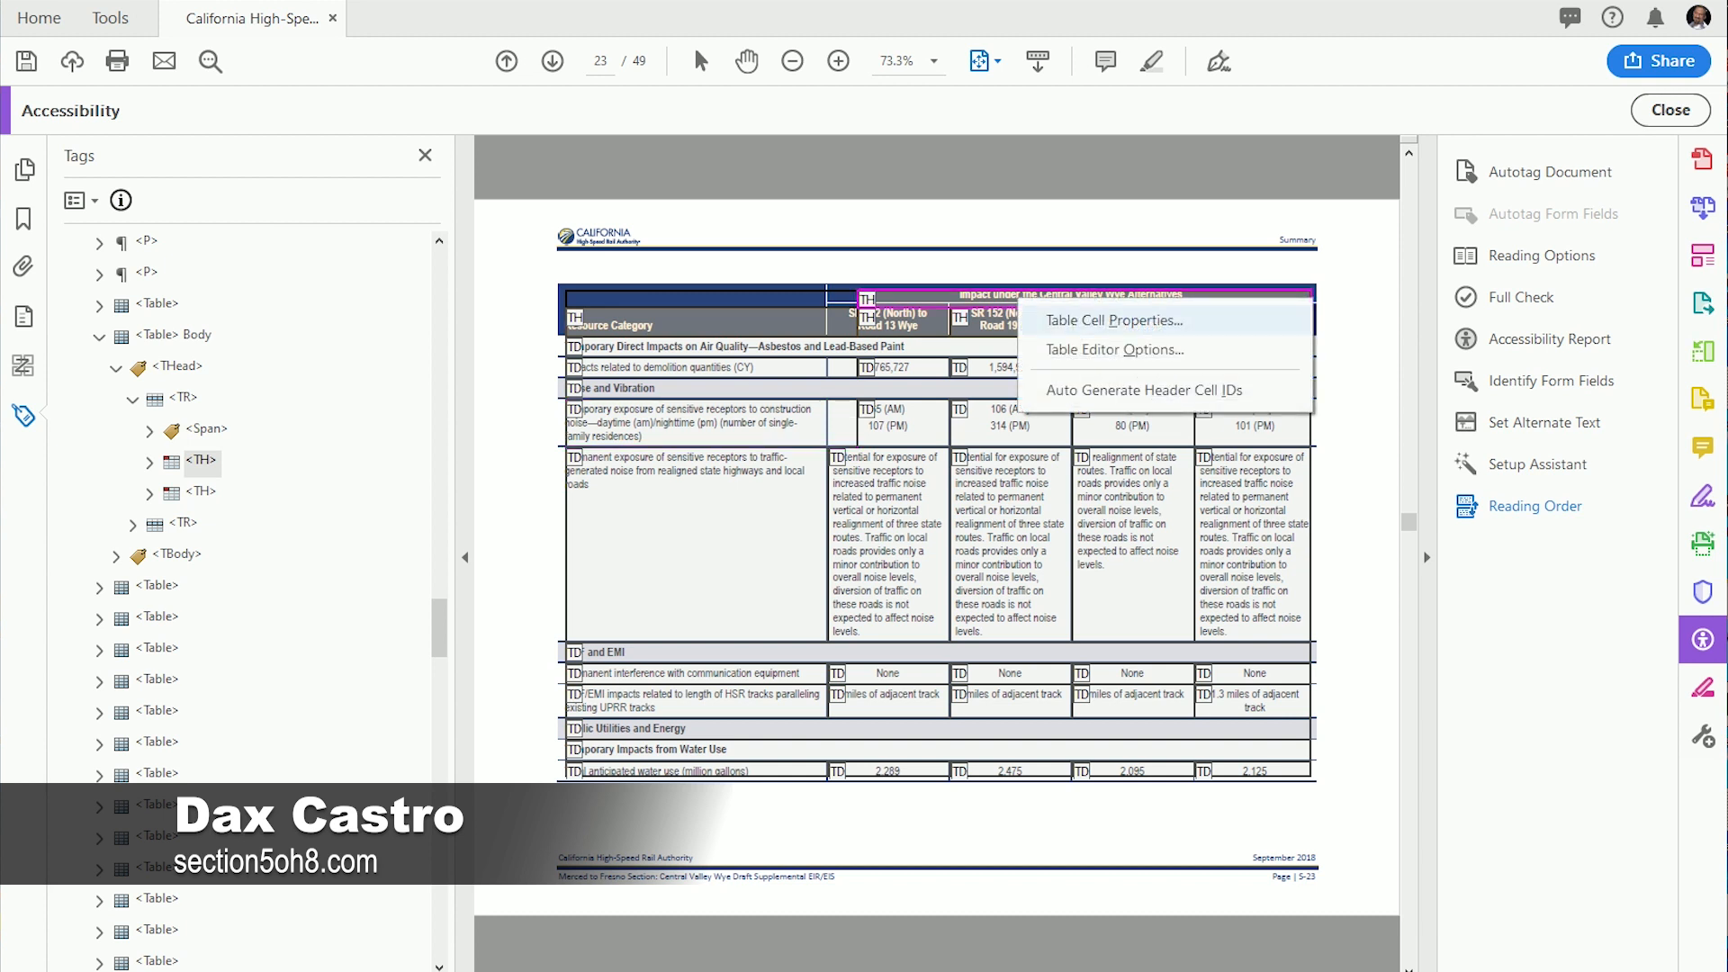
click(1114, 321)
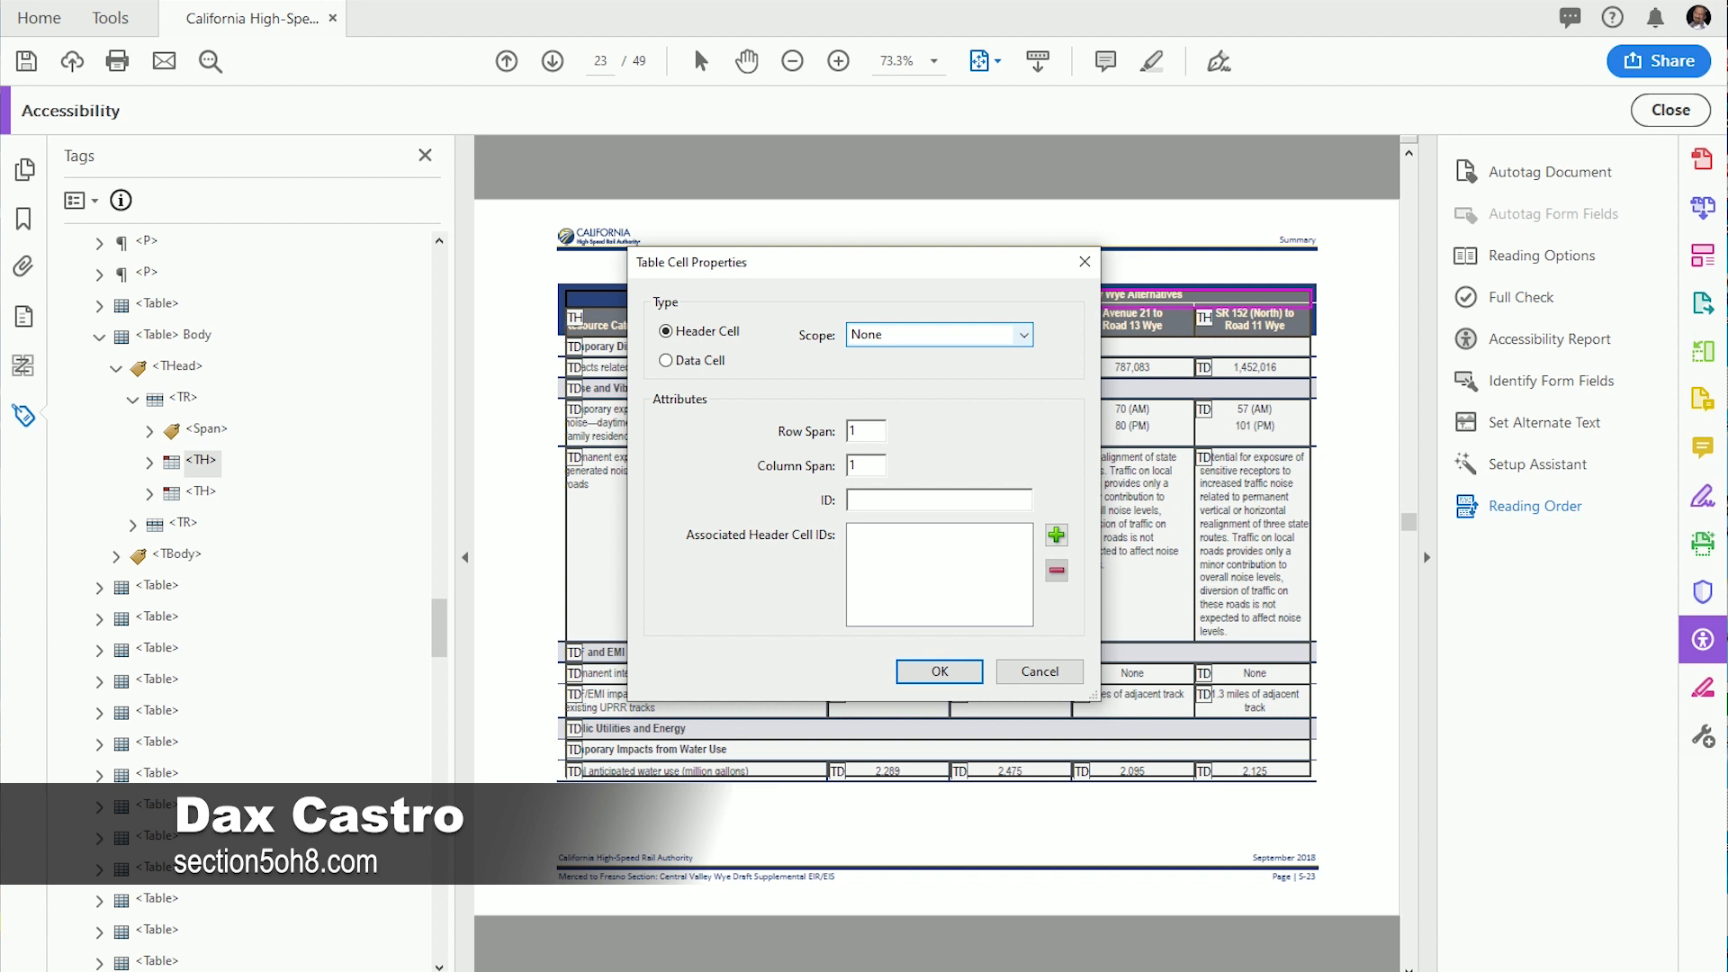
click(1023, 335)
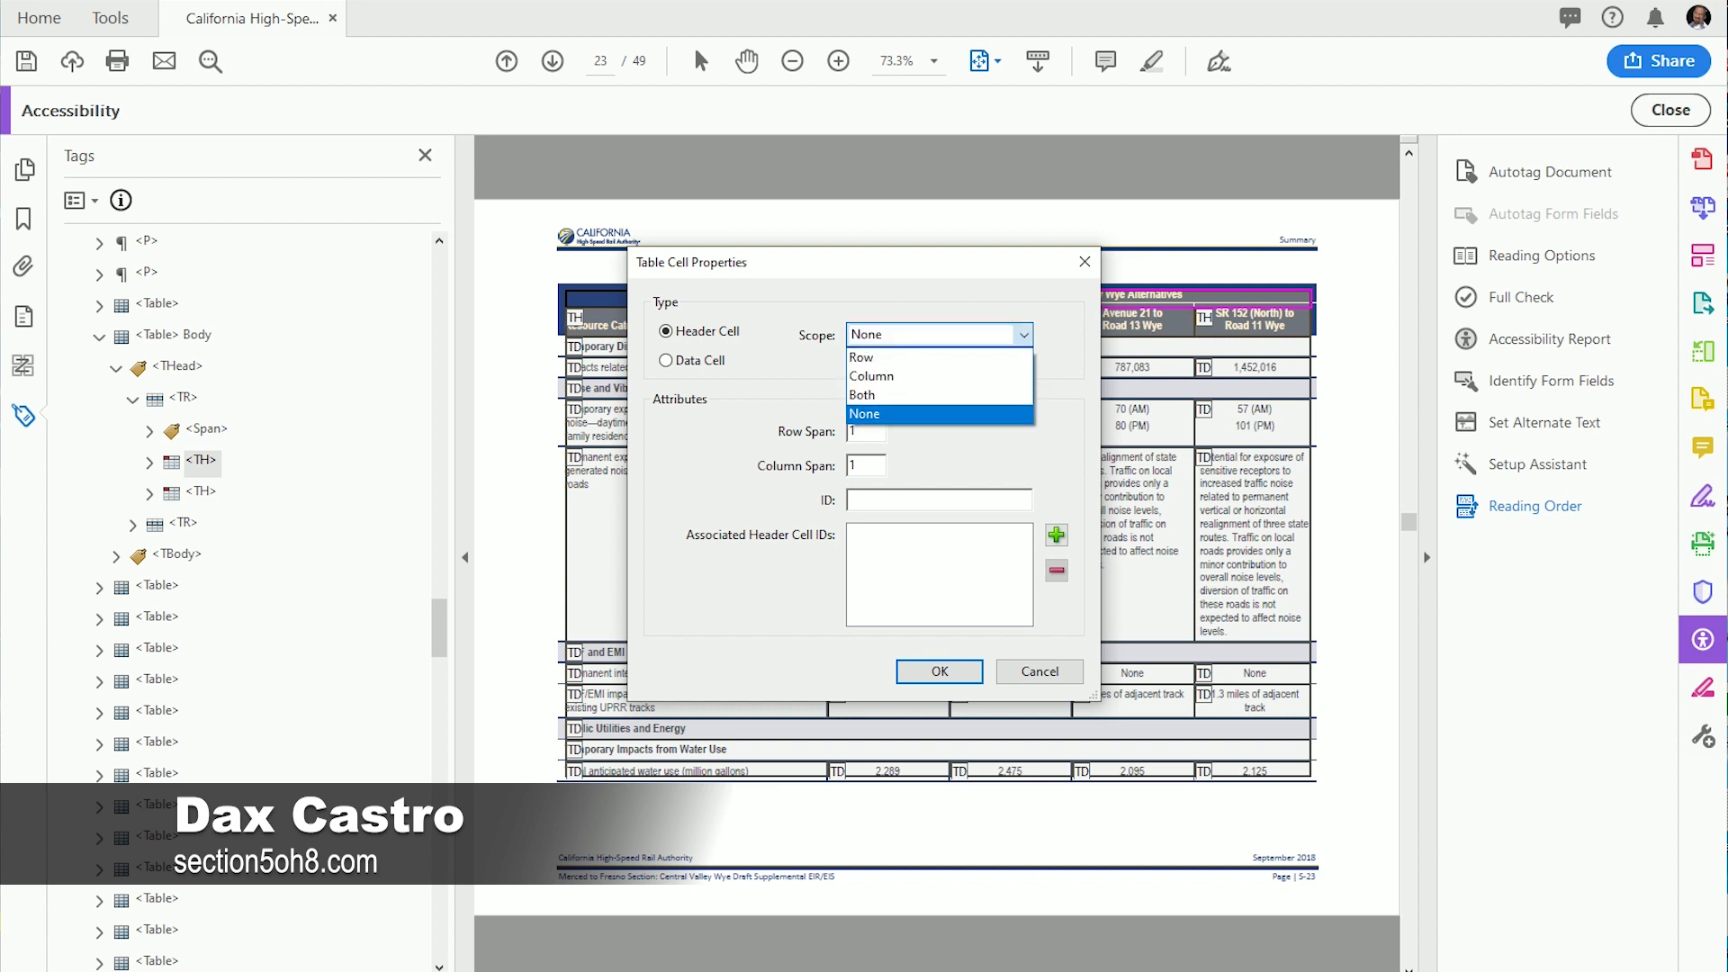
key(Return)
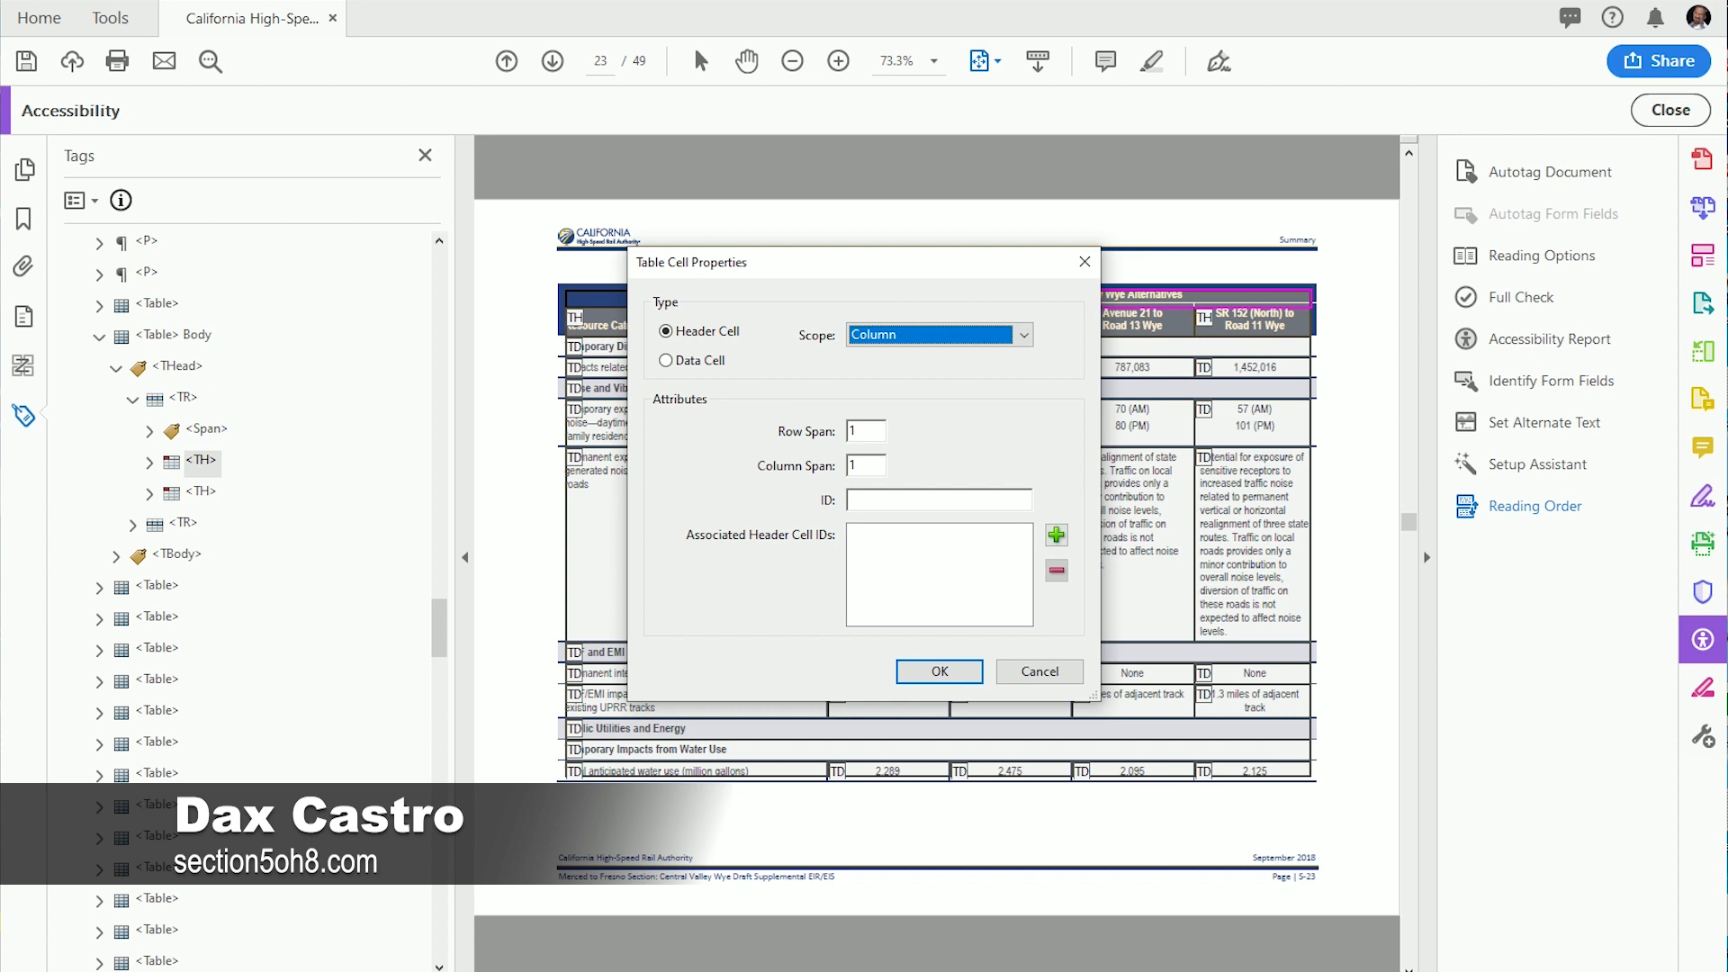
drag(907, 262, 508, 266)
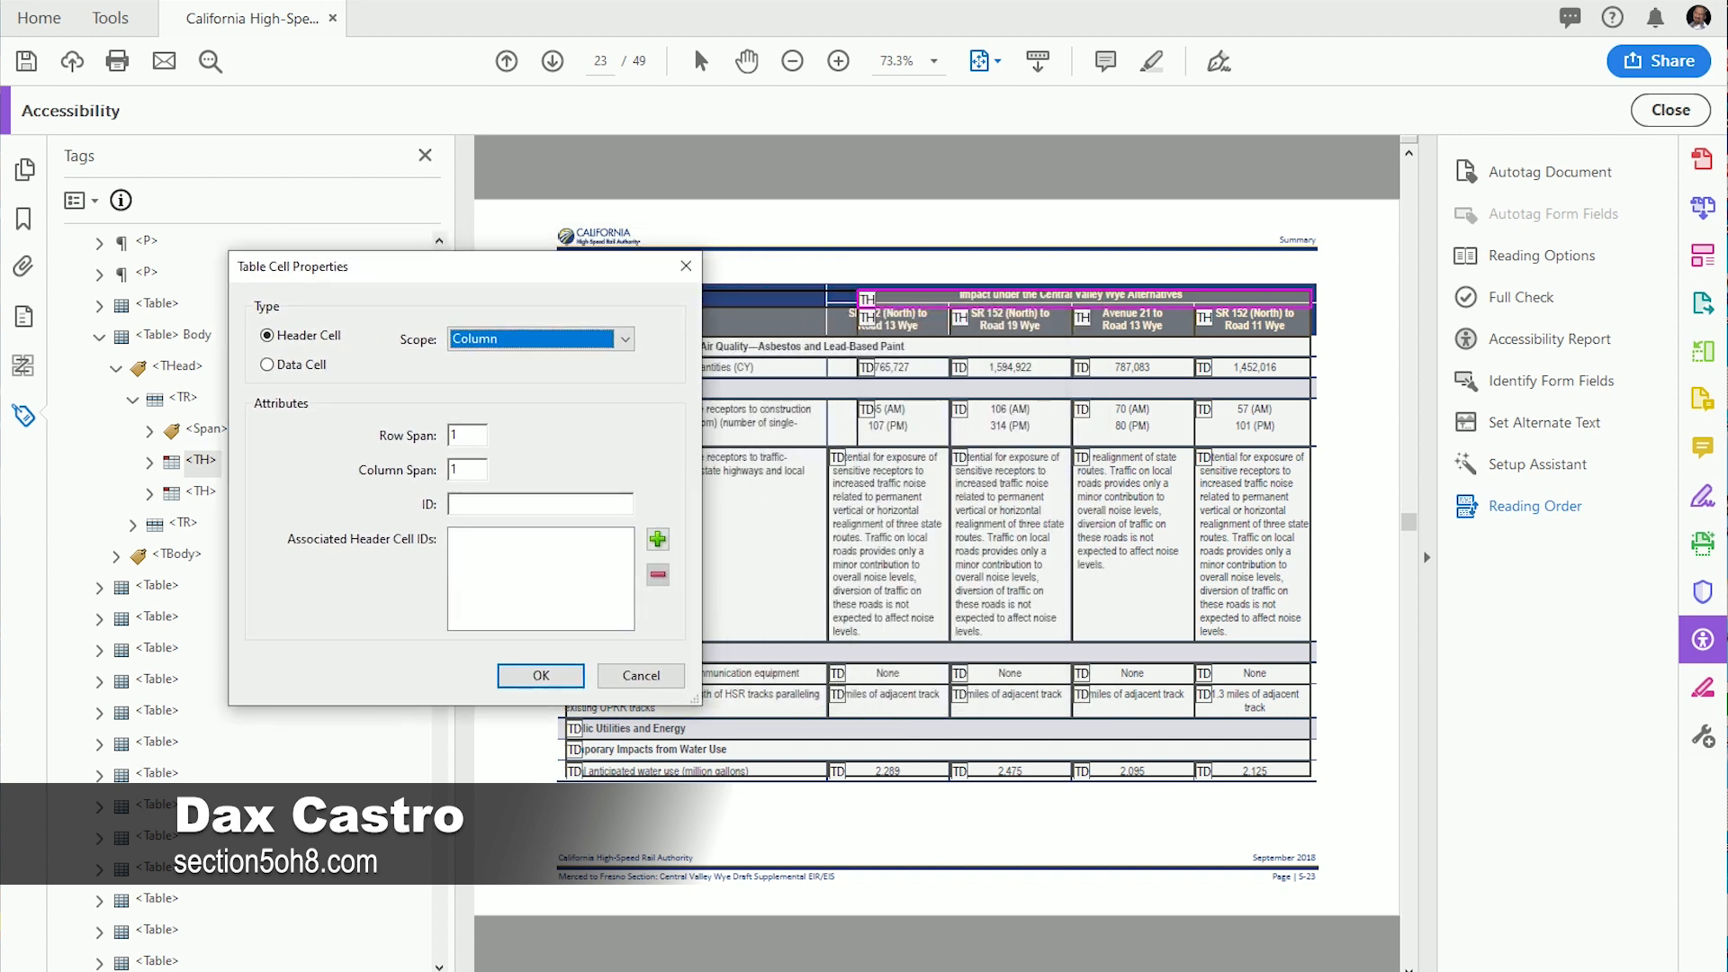
key(Tab)
key(Tab)
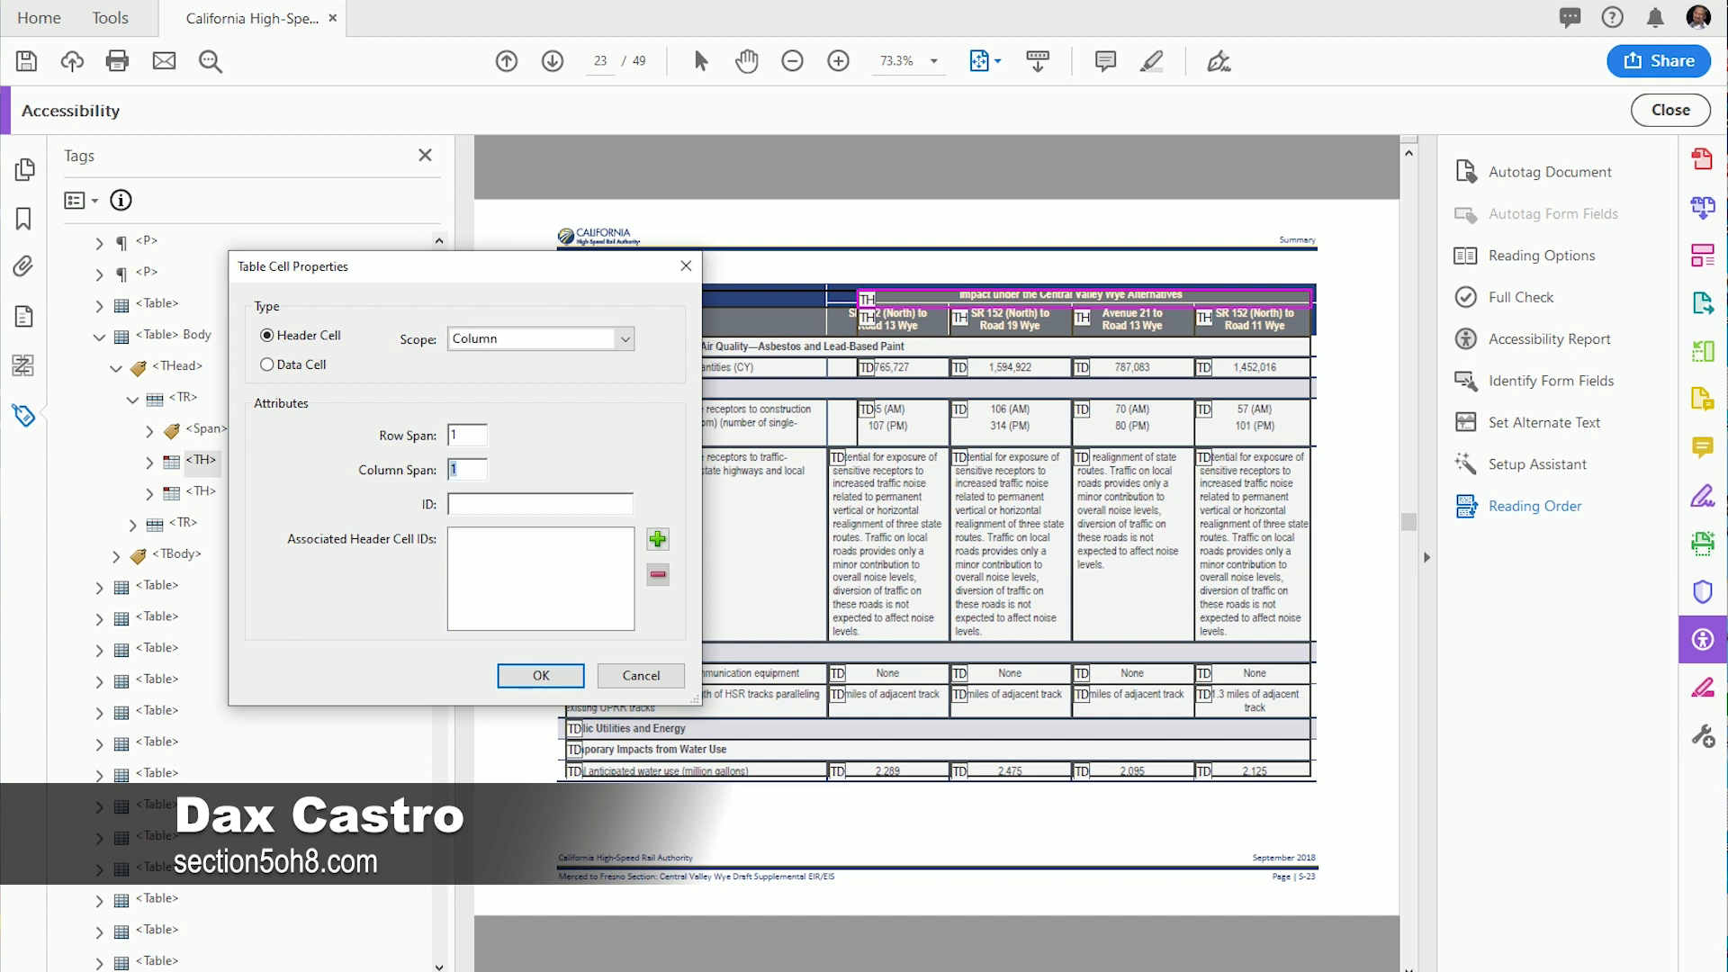
text(4)
key(Return)
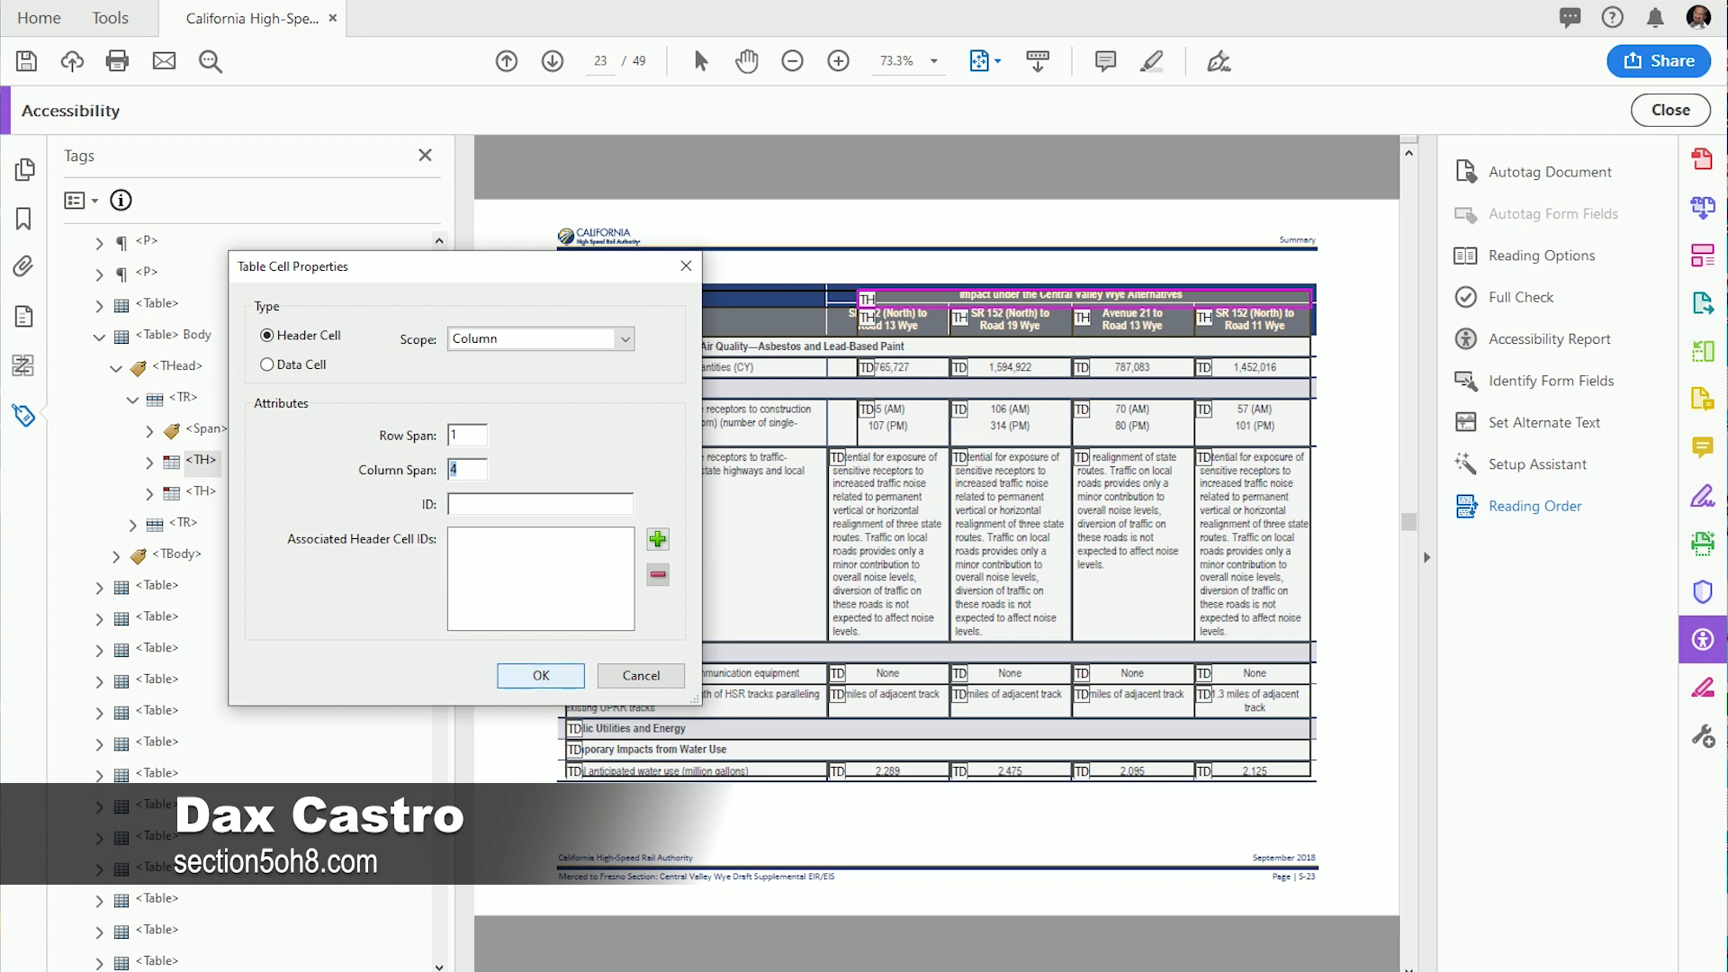
key(Return)
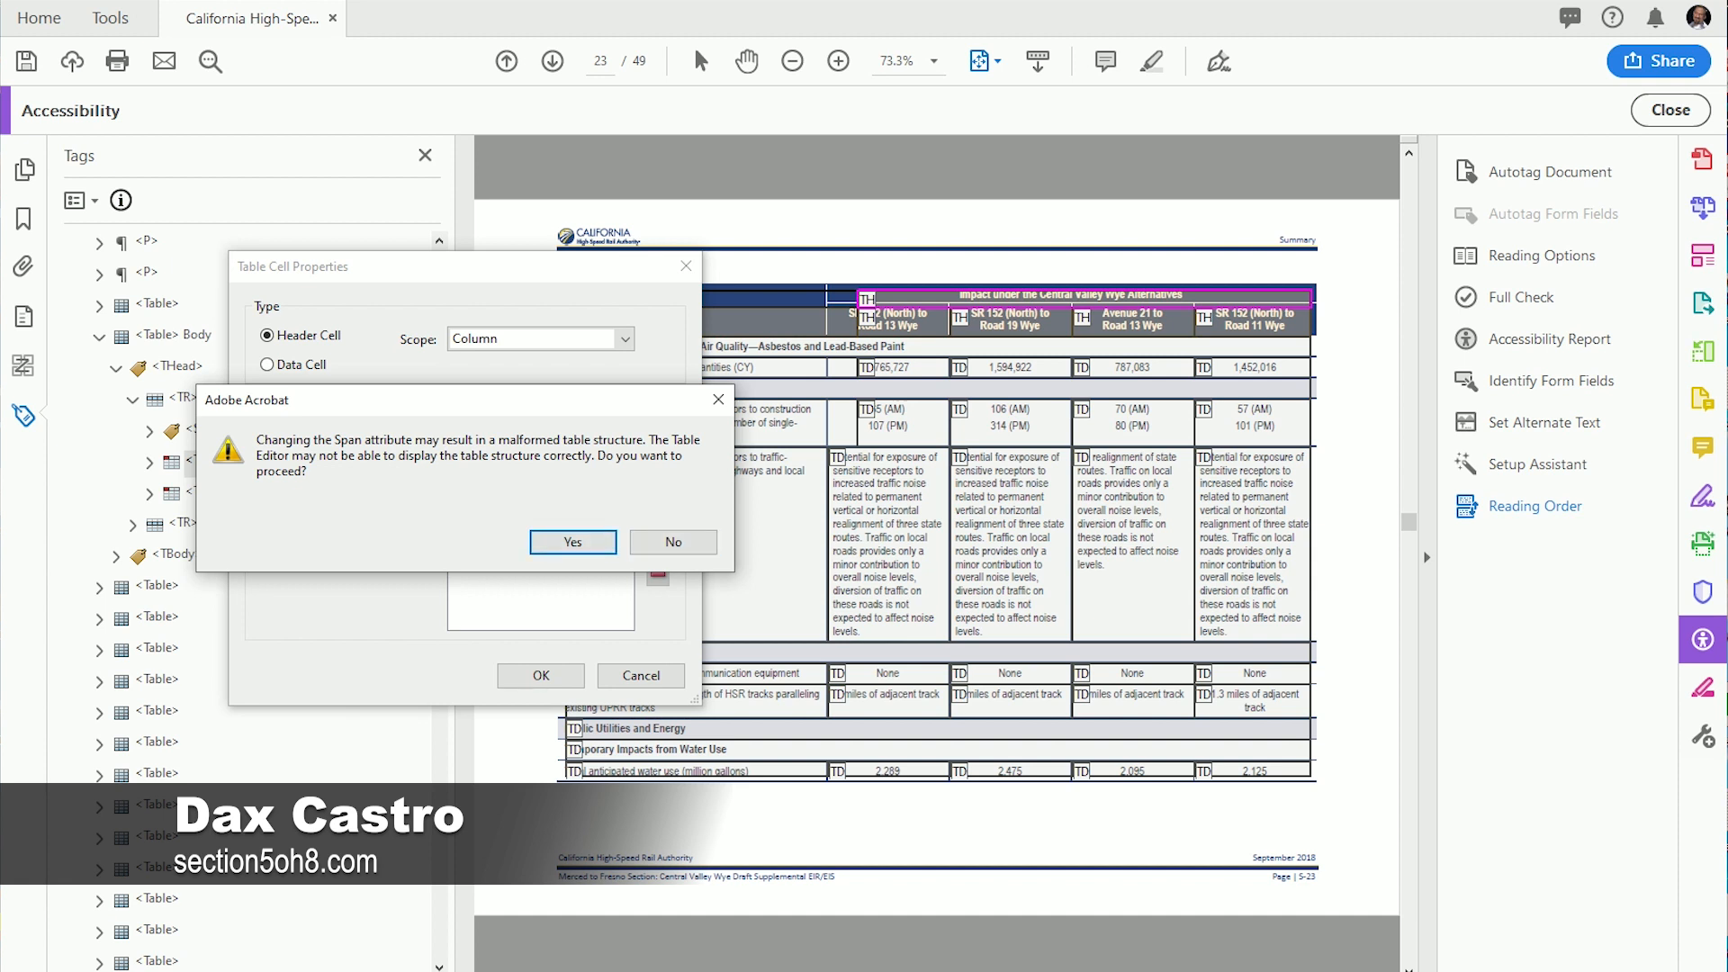
key(Return)
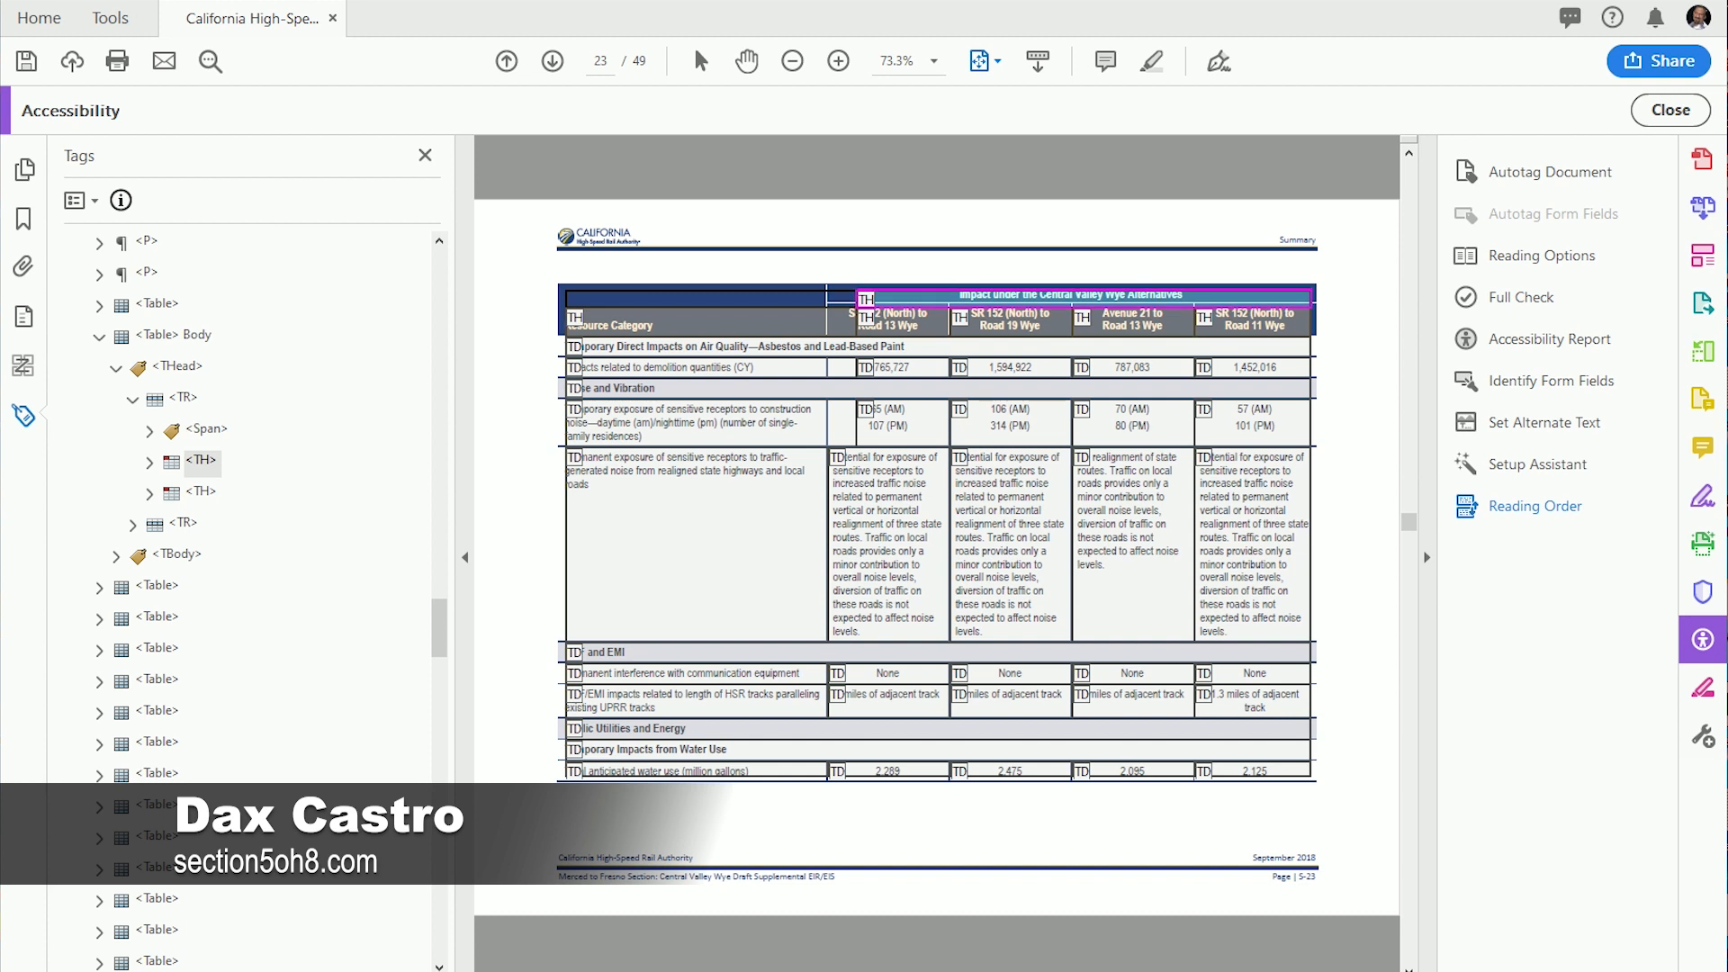
Step: Set the scope of all five second-row header cells, from Resource Category to SR 152 (North) to Road 11 Wye, to Column
click(710, 322)
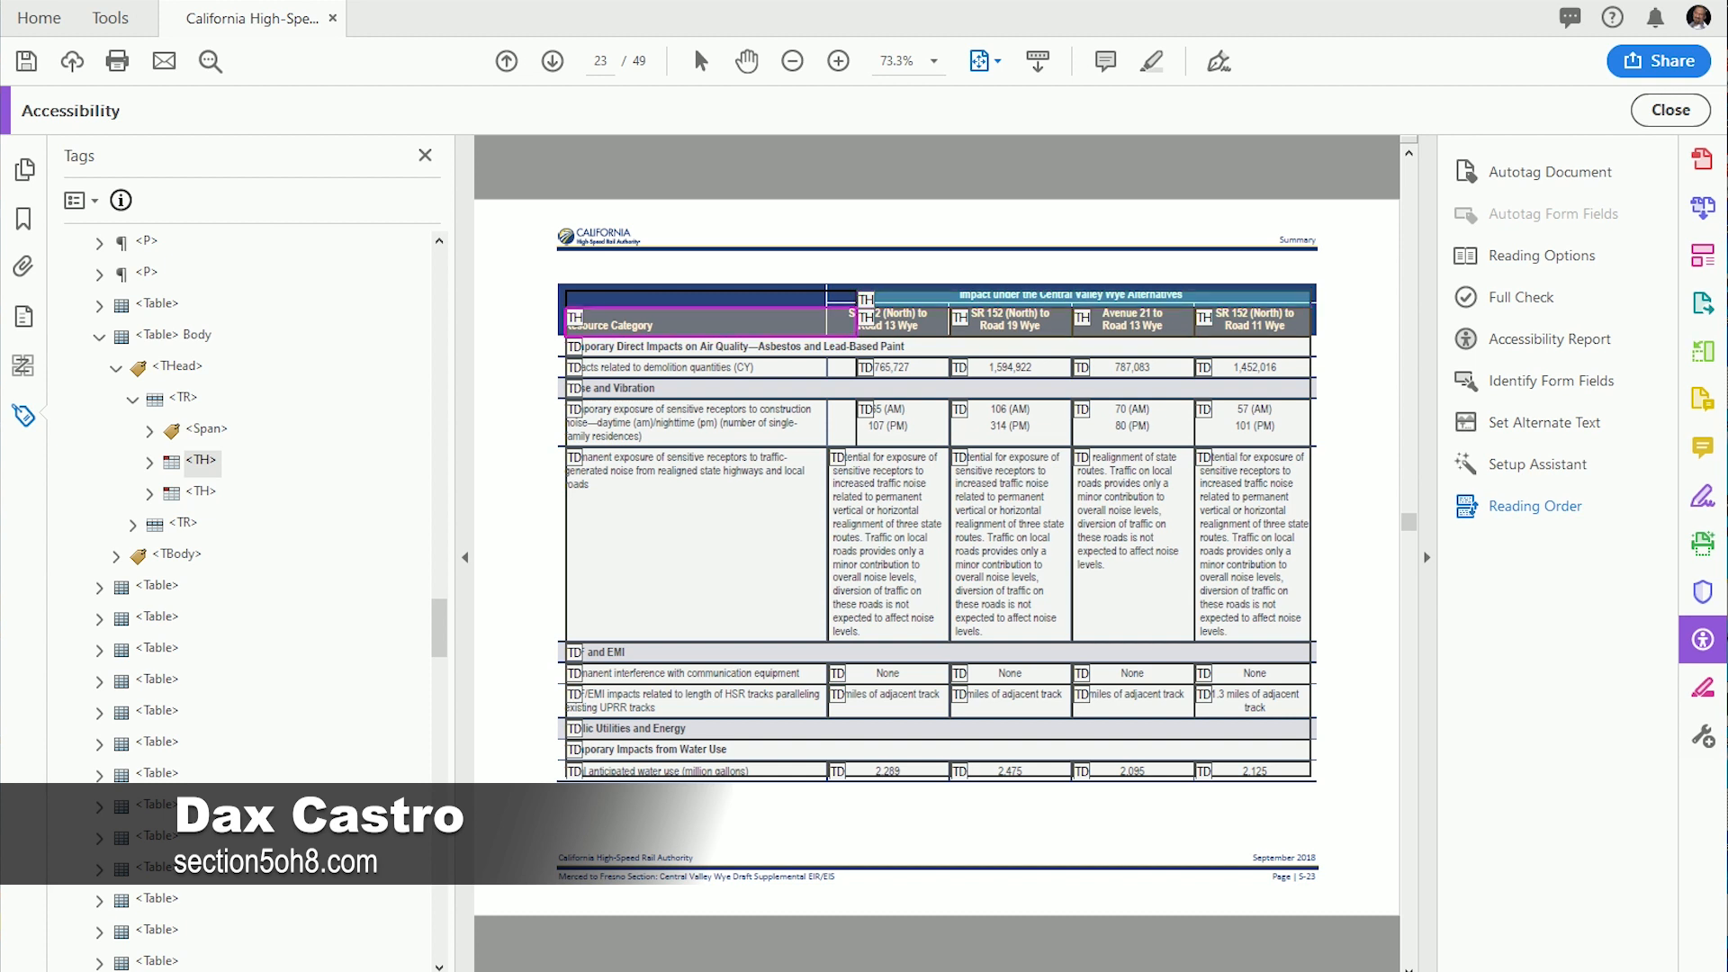
shift+click(902, 322)
shift+click(1010, 322)
shift+click(1132, 322)
shift+click(1255, 322)
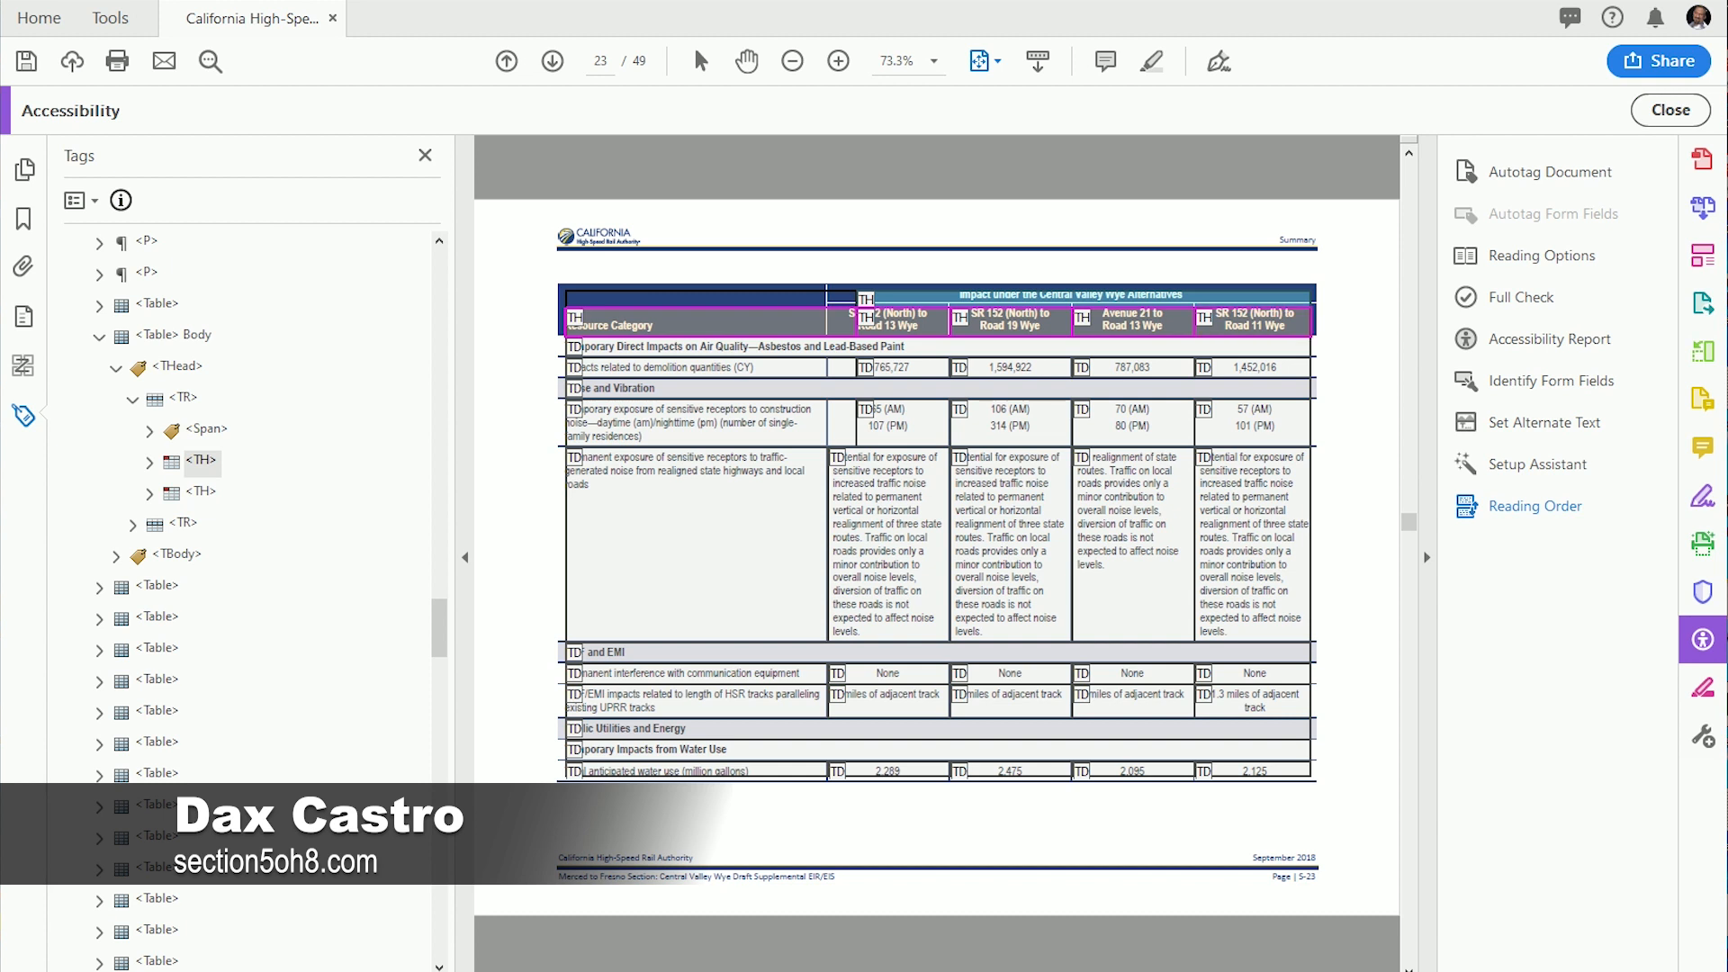
right_click(1252, 330)
click(1347, 349)
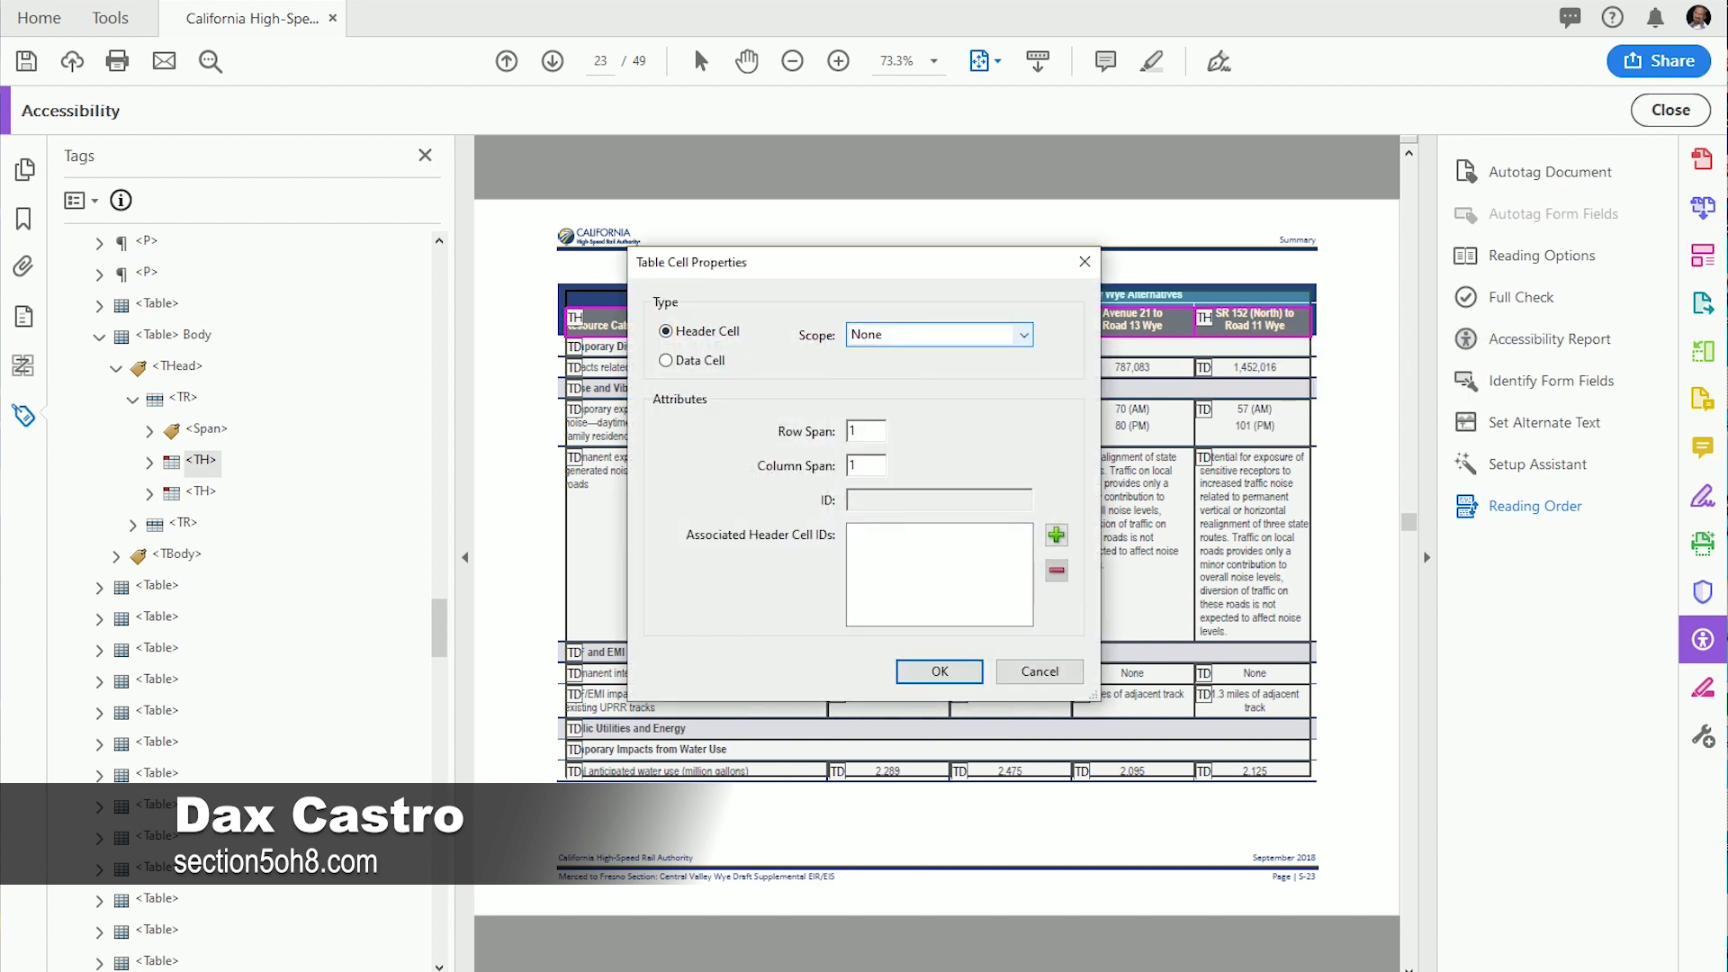
click(938, 334)
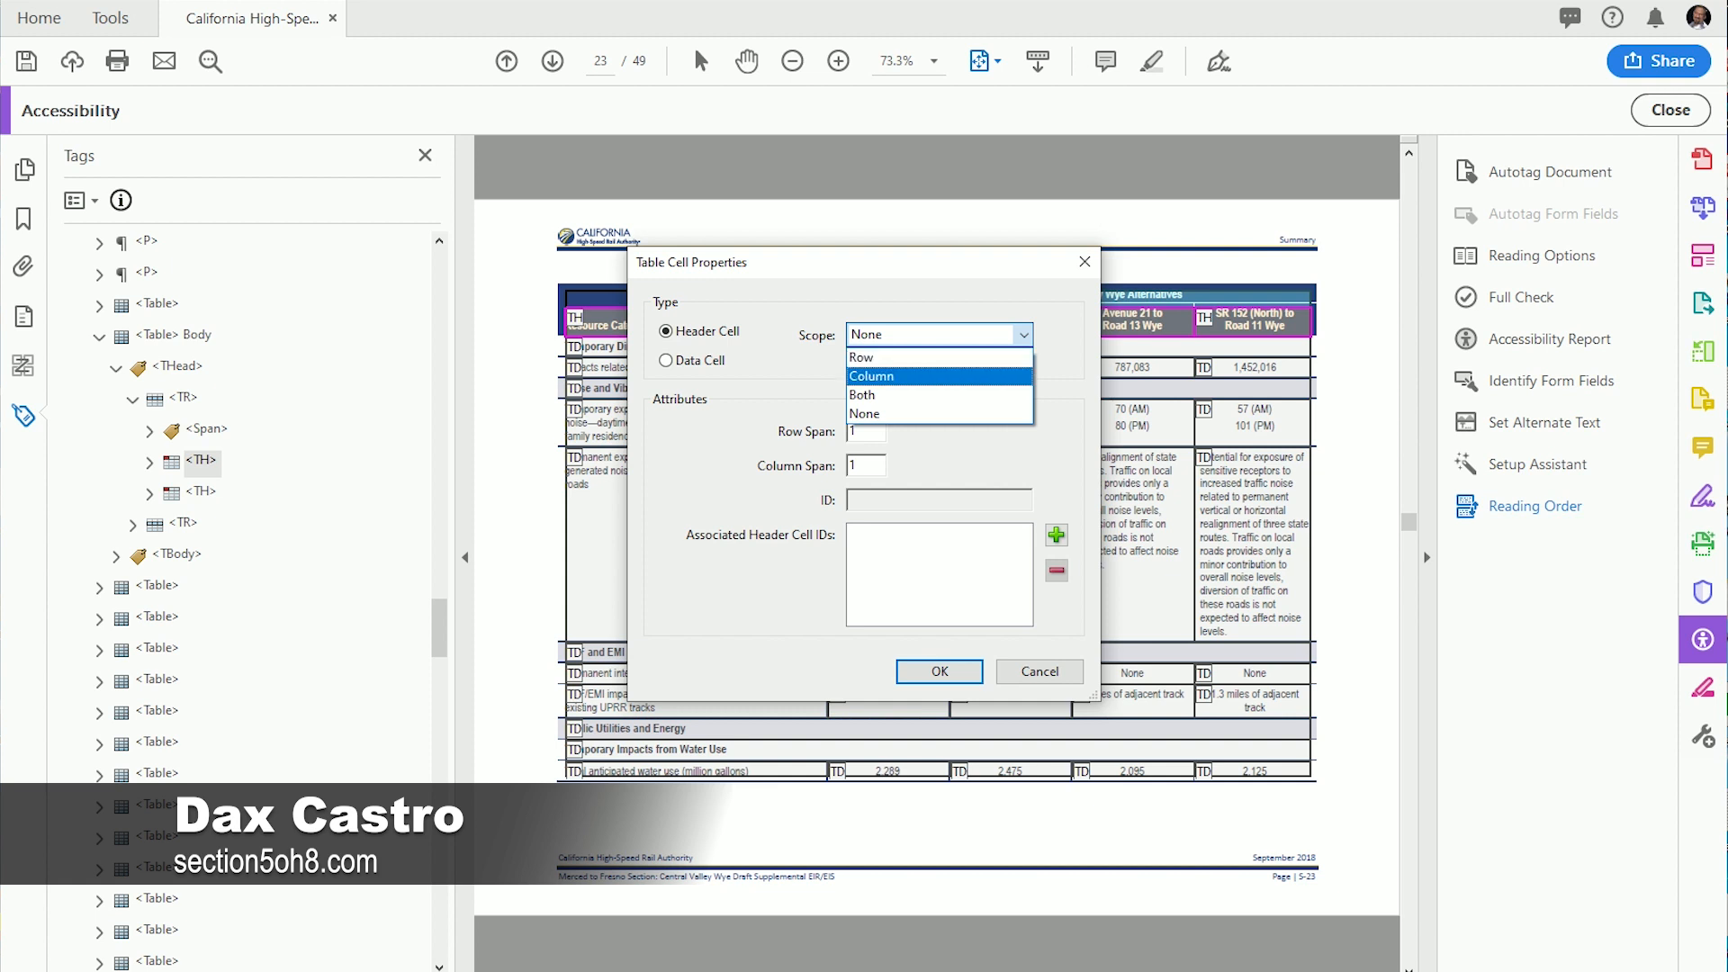
click(938, 376)
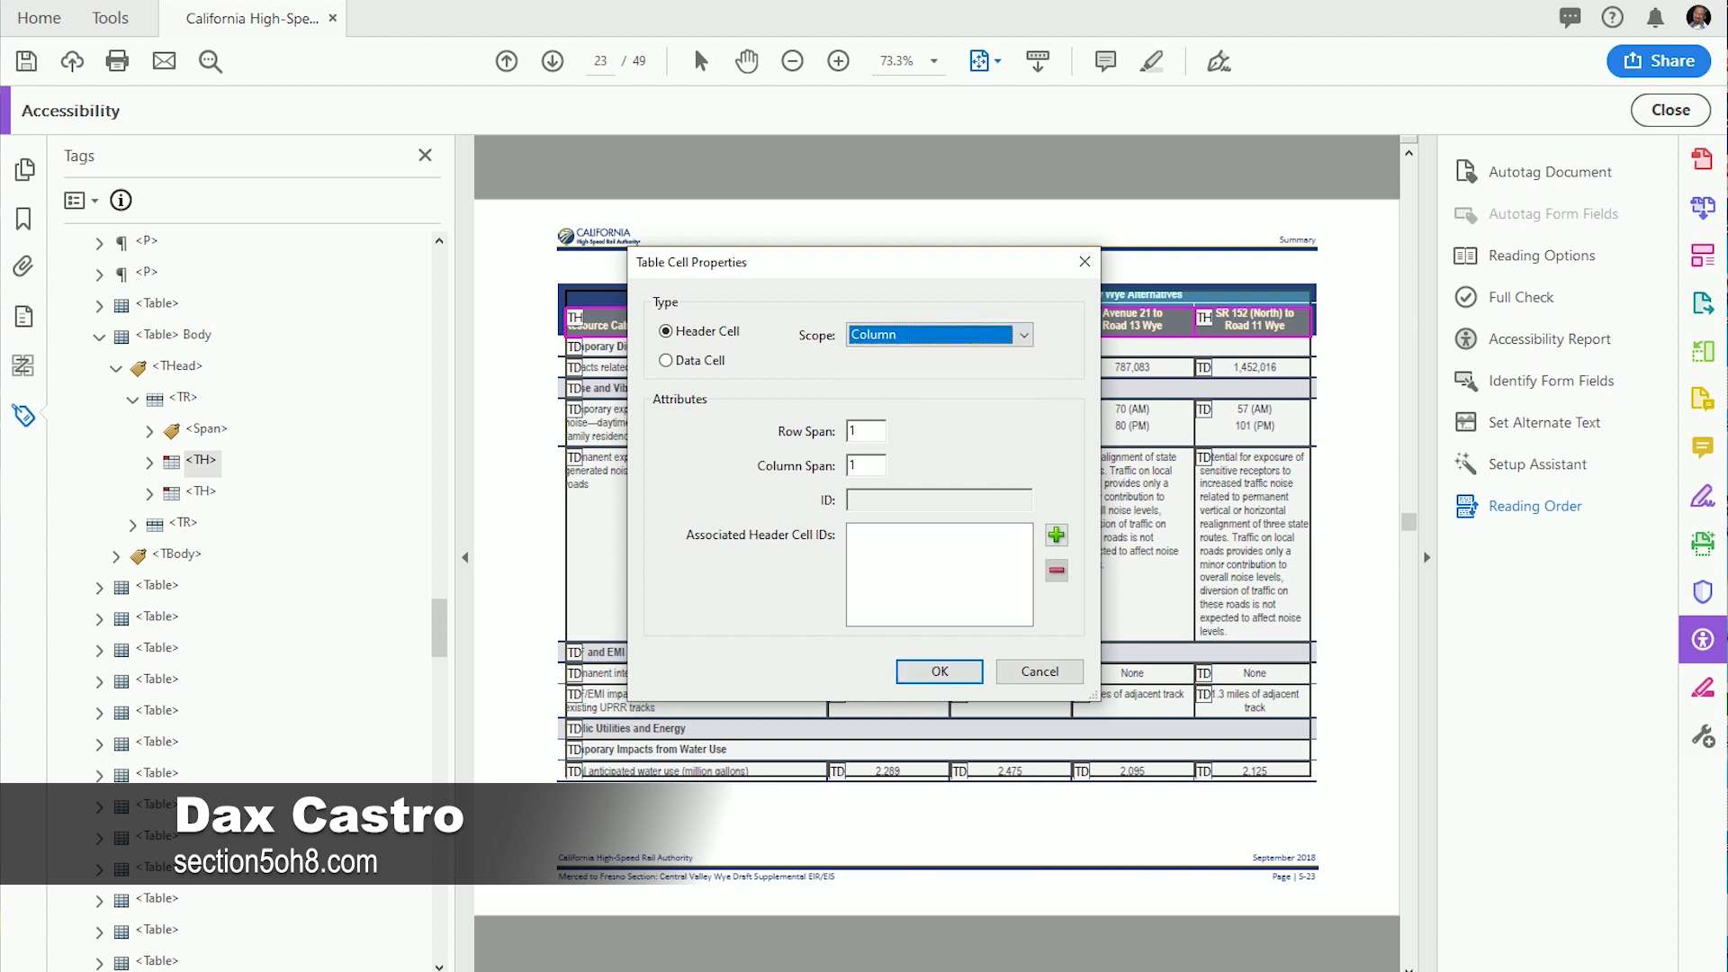
key(Return)
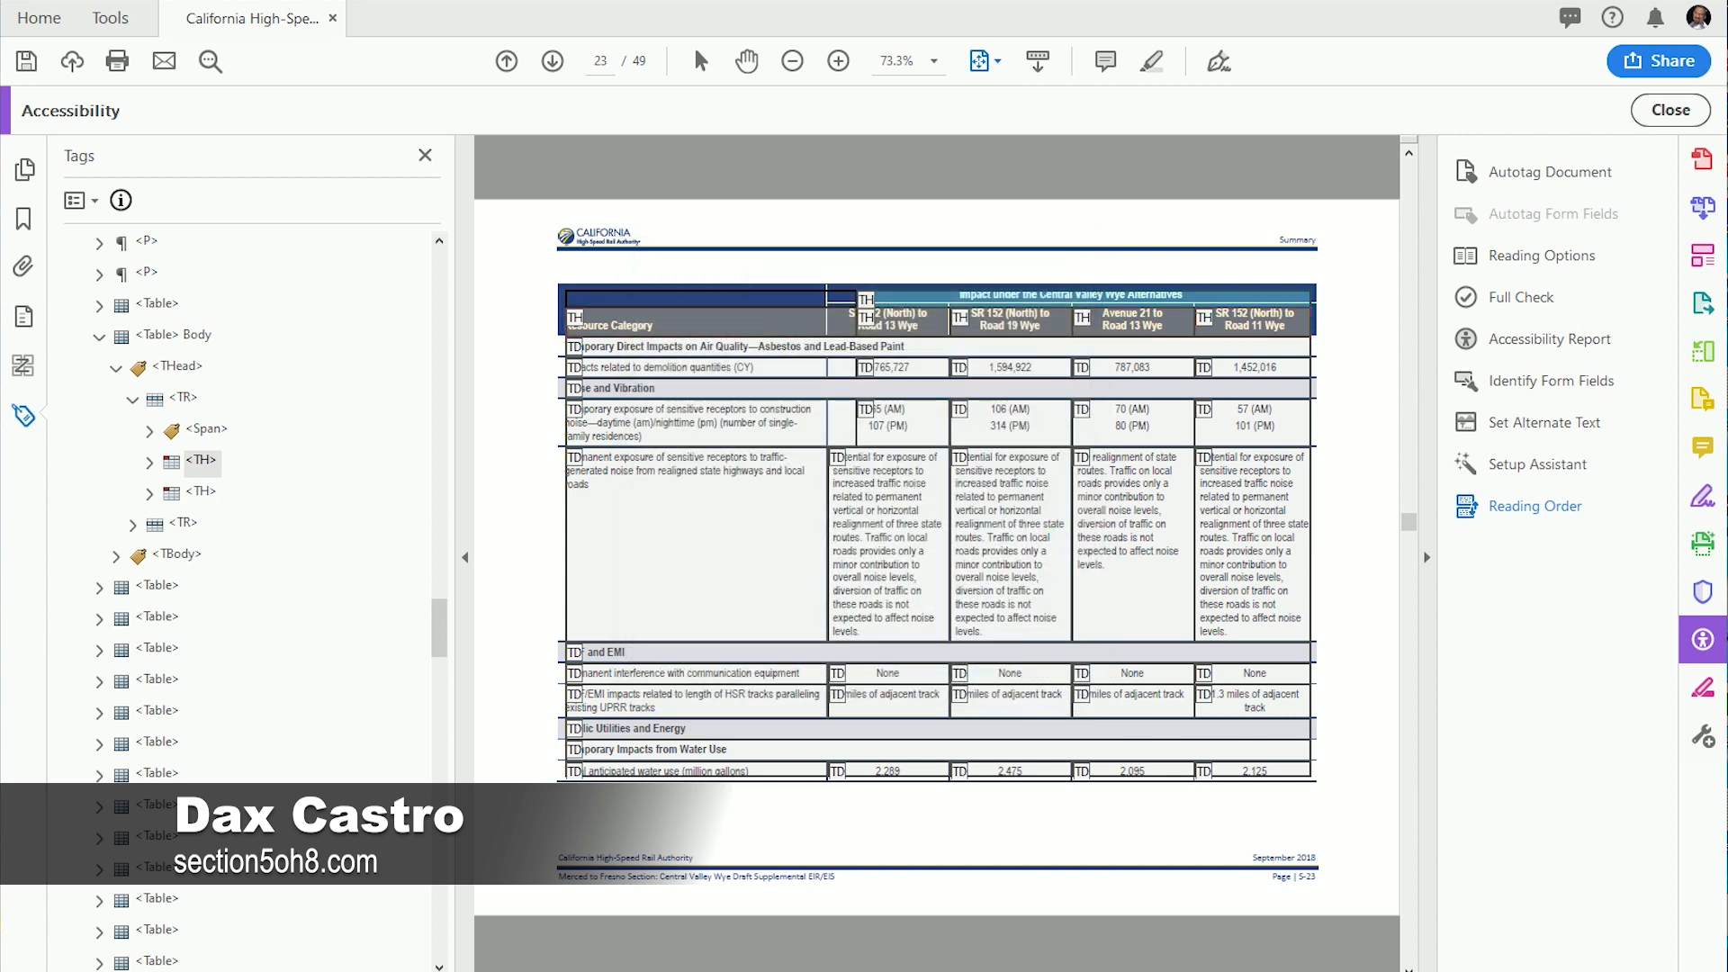
Step: Make the five full-width section rows, from Temporary Direct Impacts on Air Quality to Temporary Impacts from Water Use, header cells with Column scope
click(937, 346)
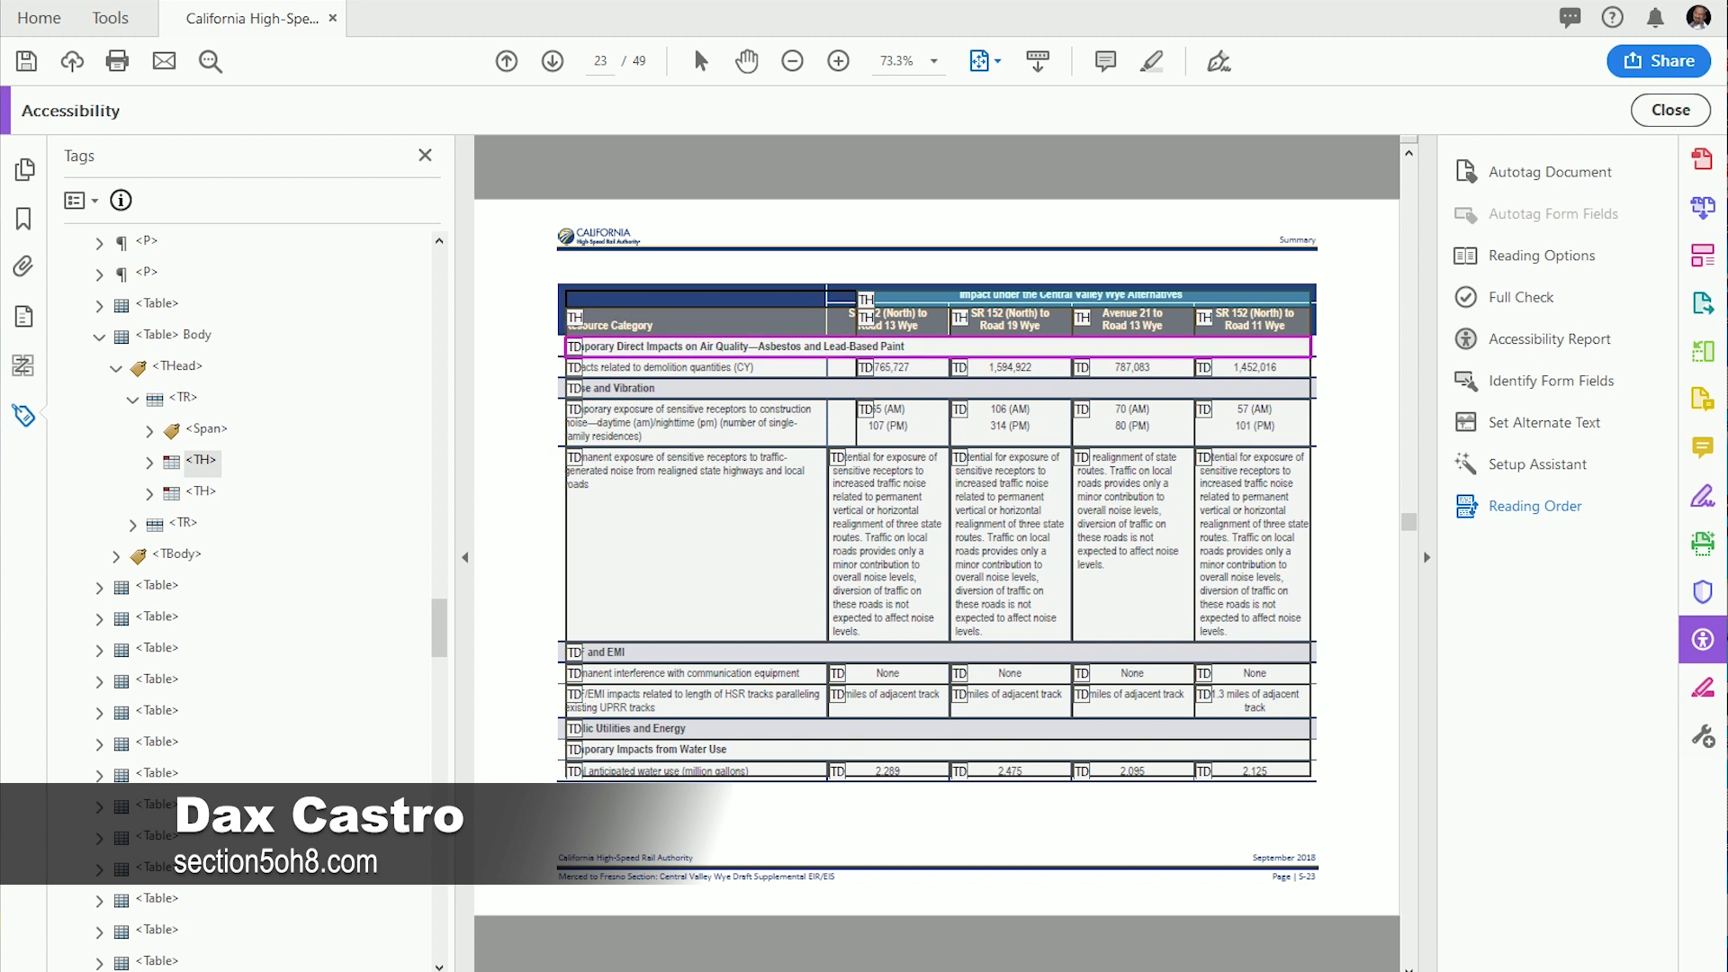
shift+click(937, 388)
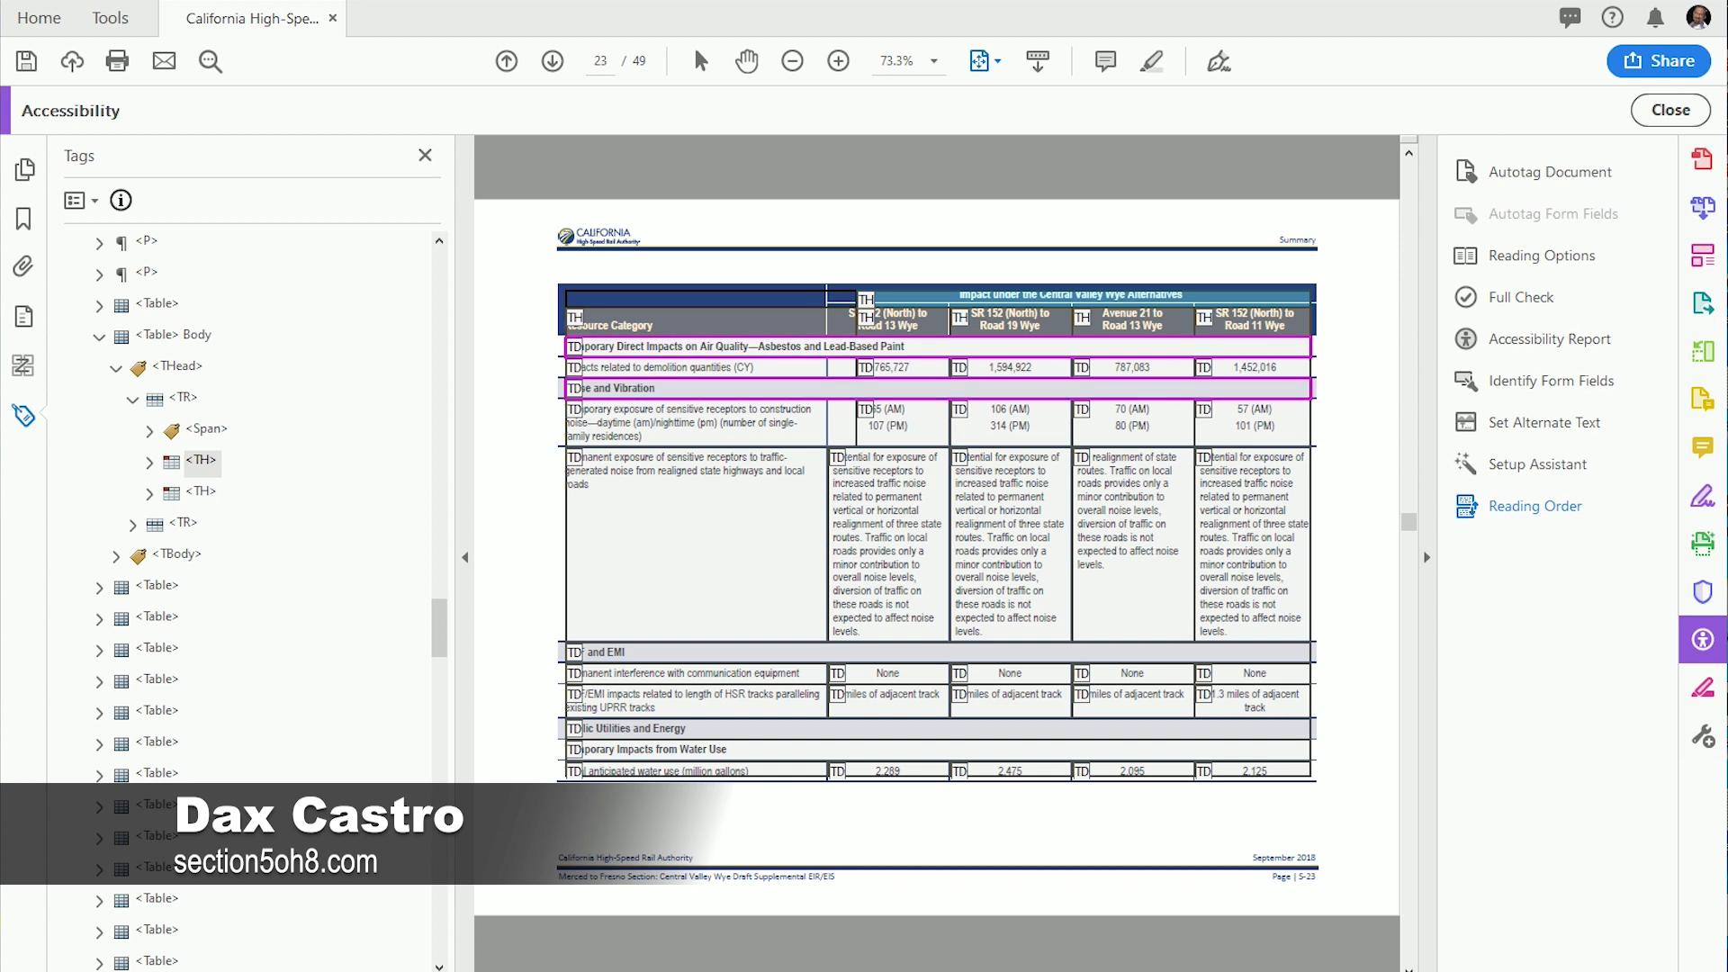
shift+click(937, 652)
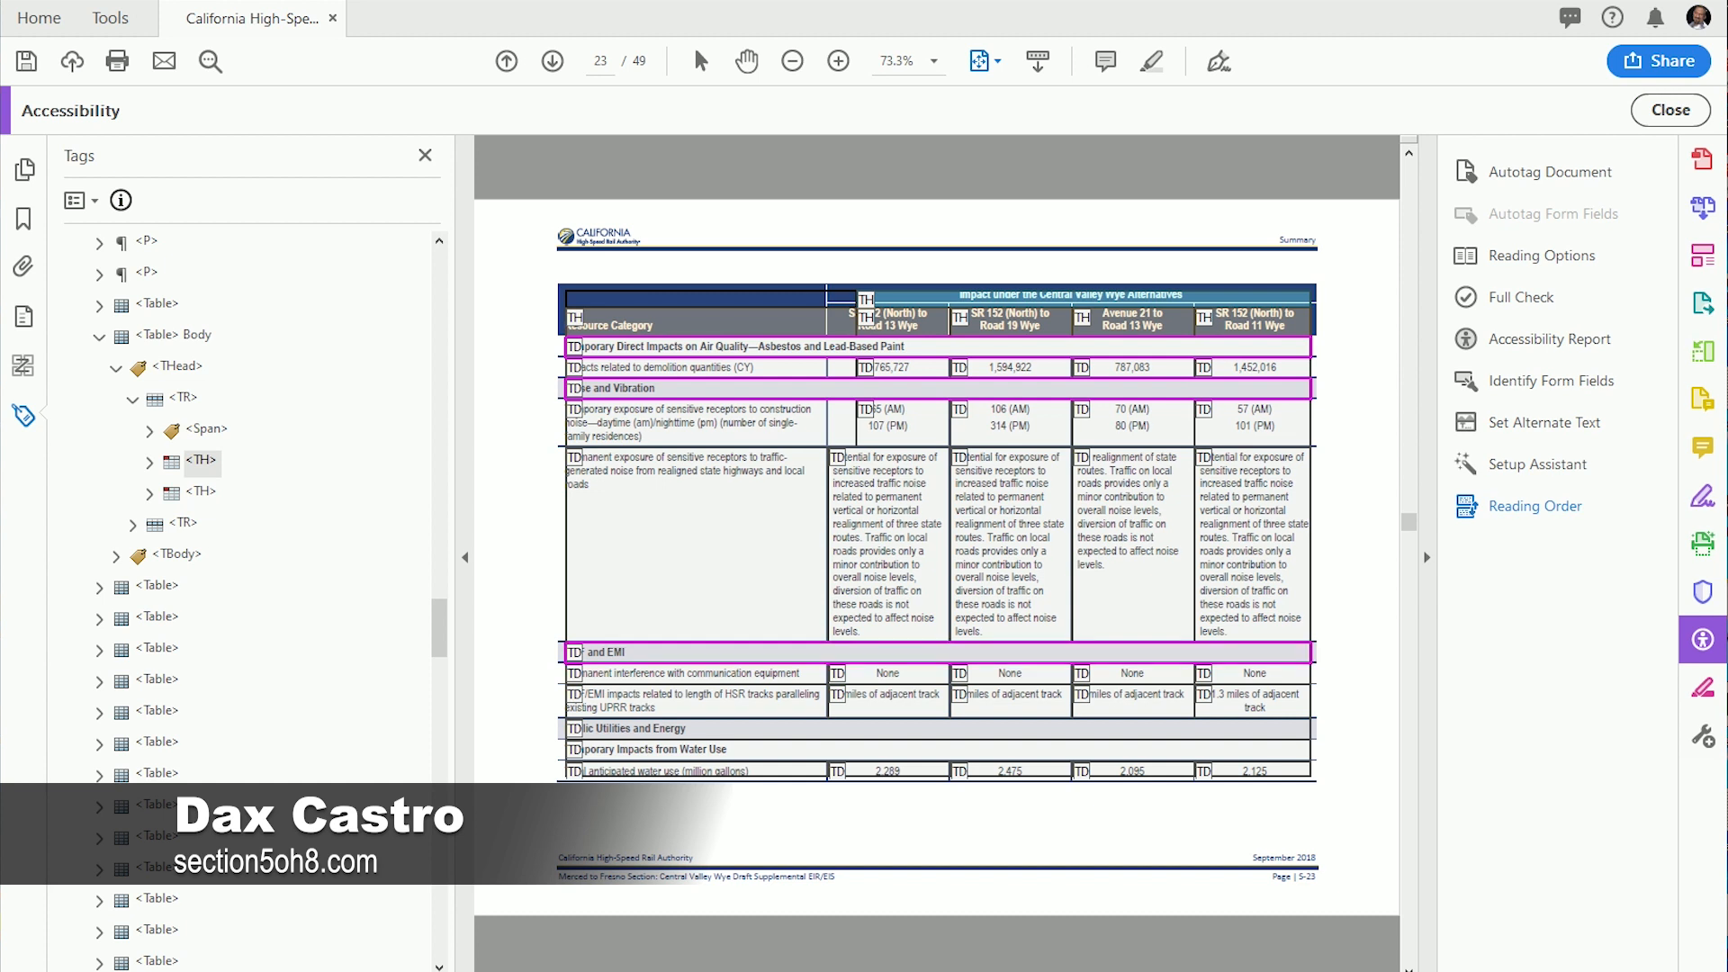
shift+click(937, 729)
shift+click(937, 750)
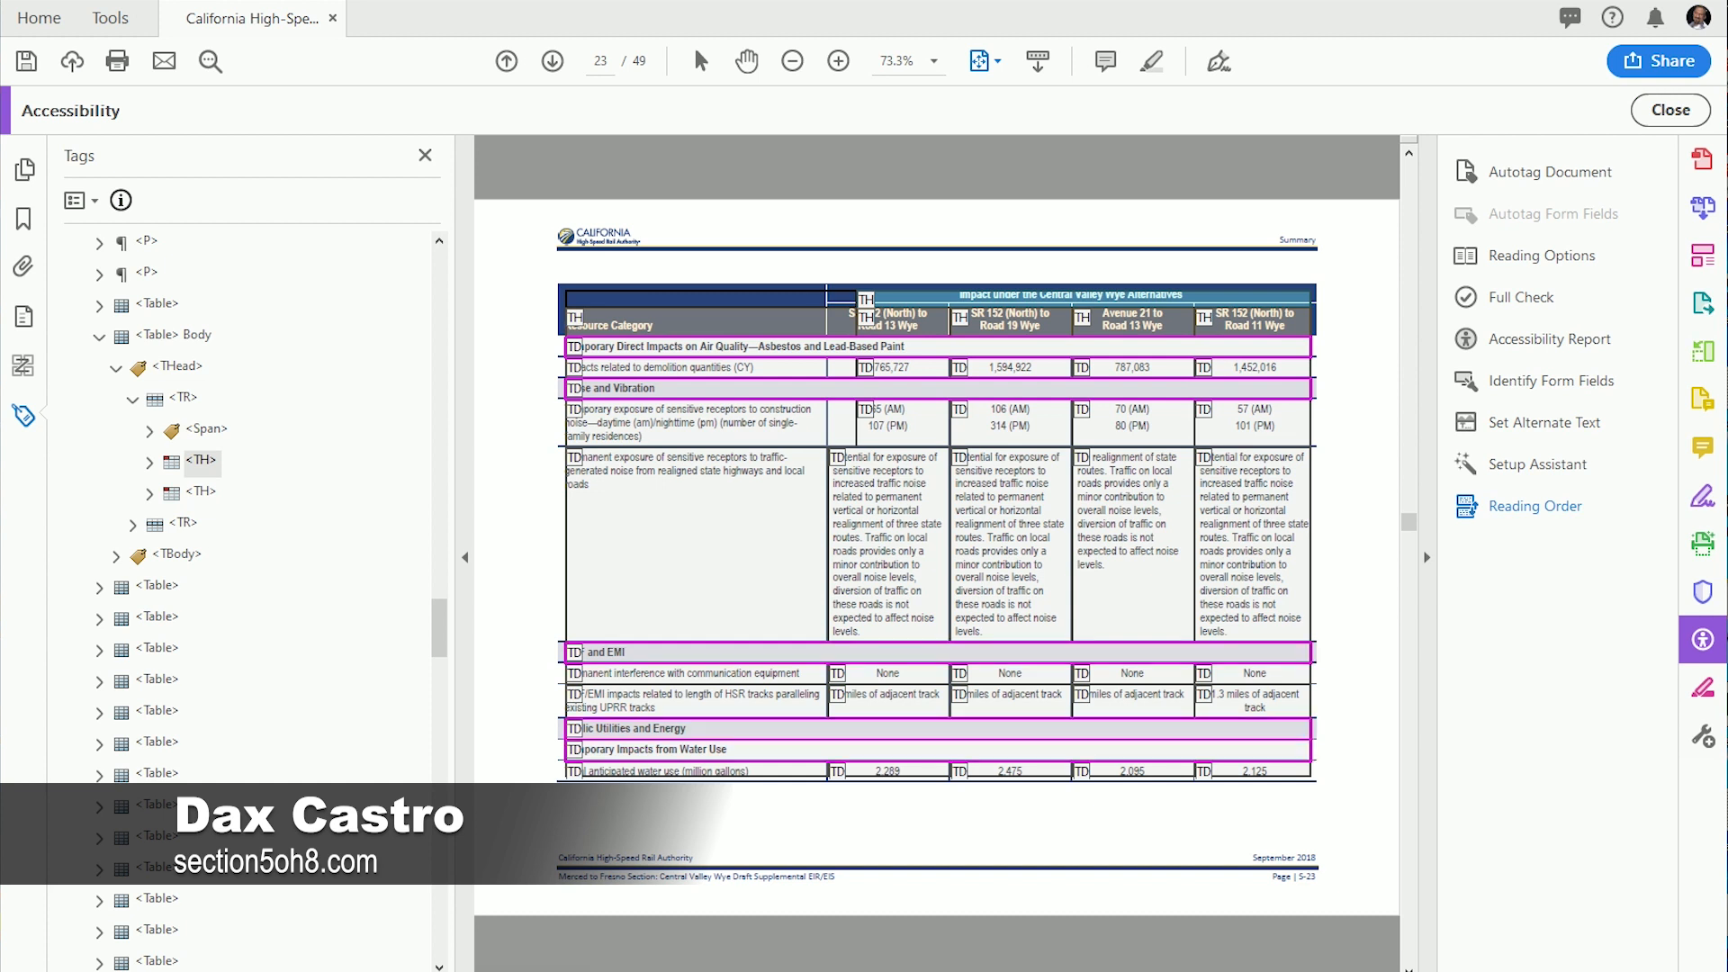
right_click(620, 758)
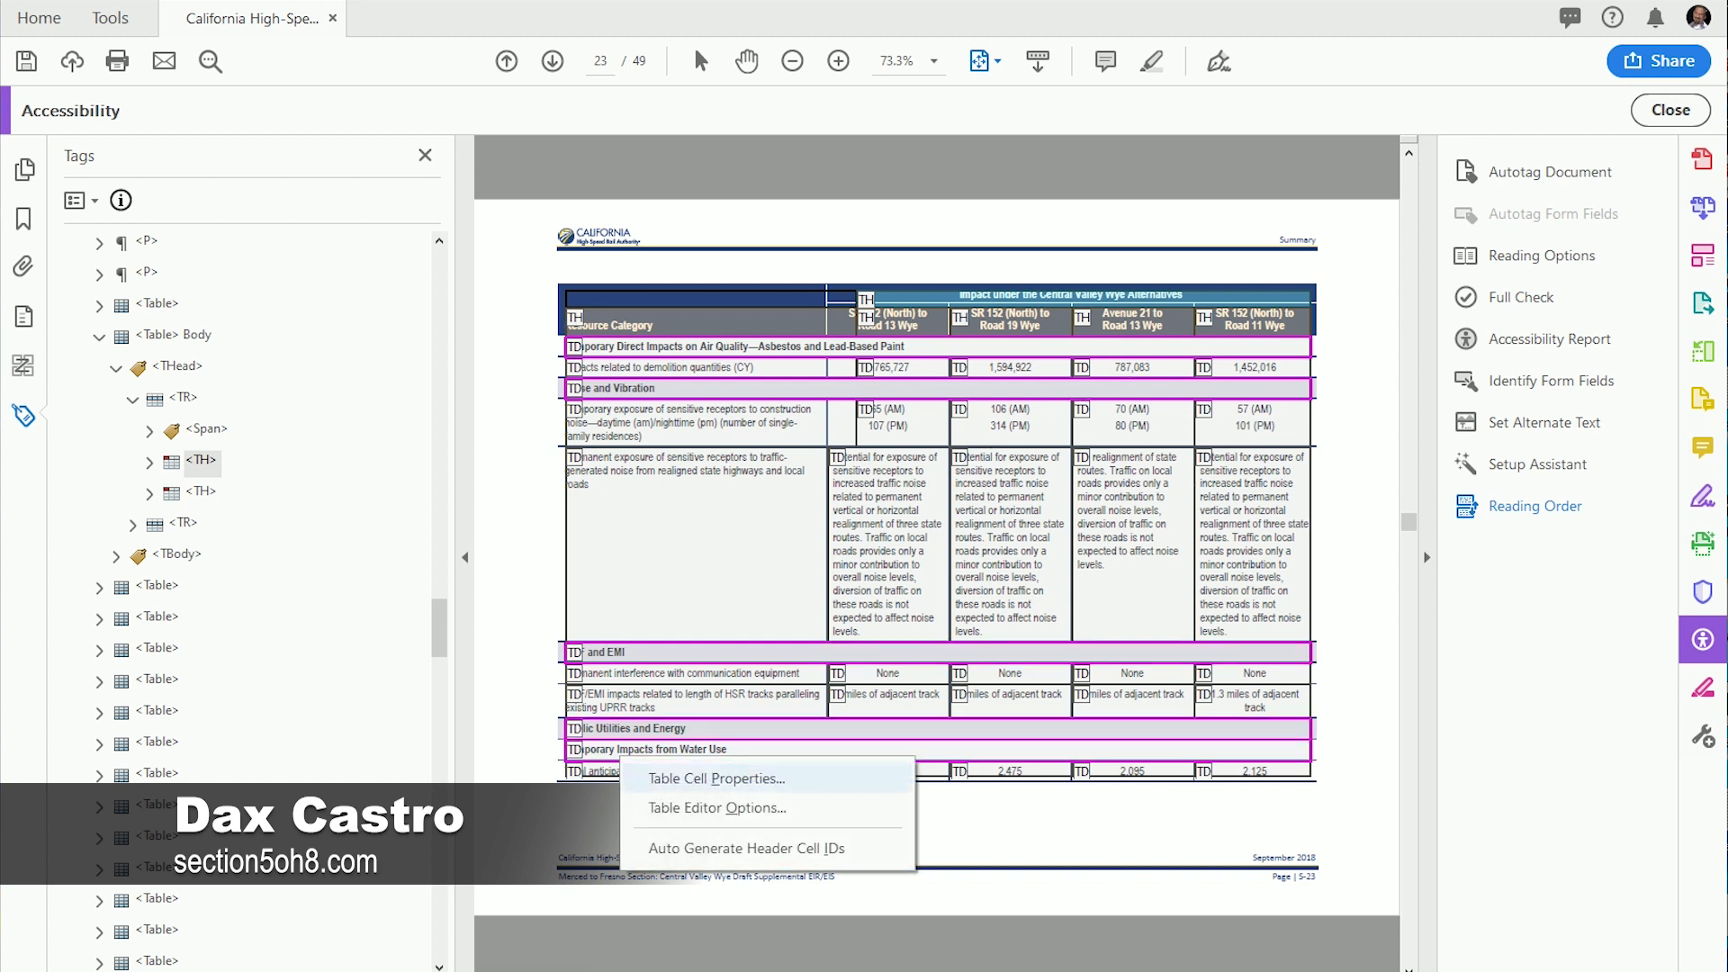
click(716, 778)
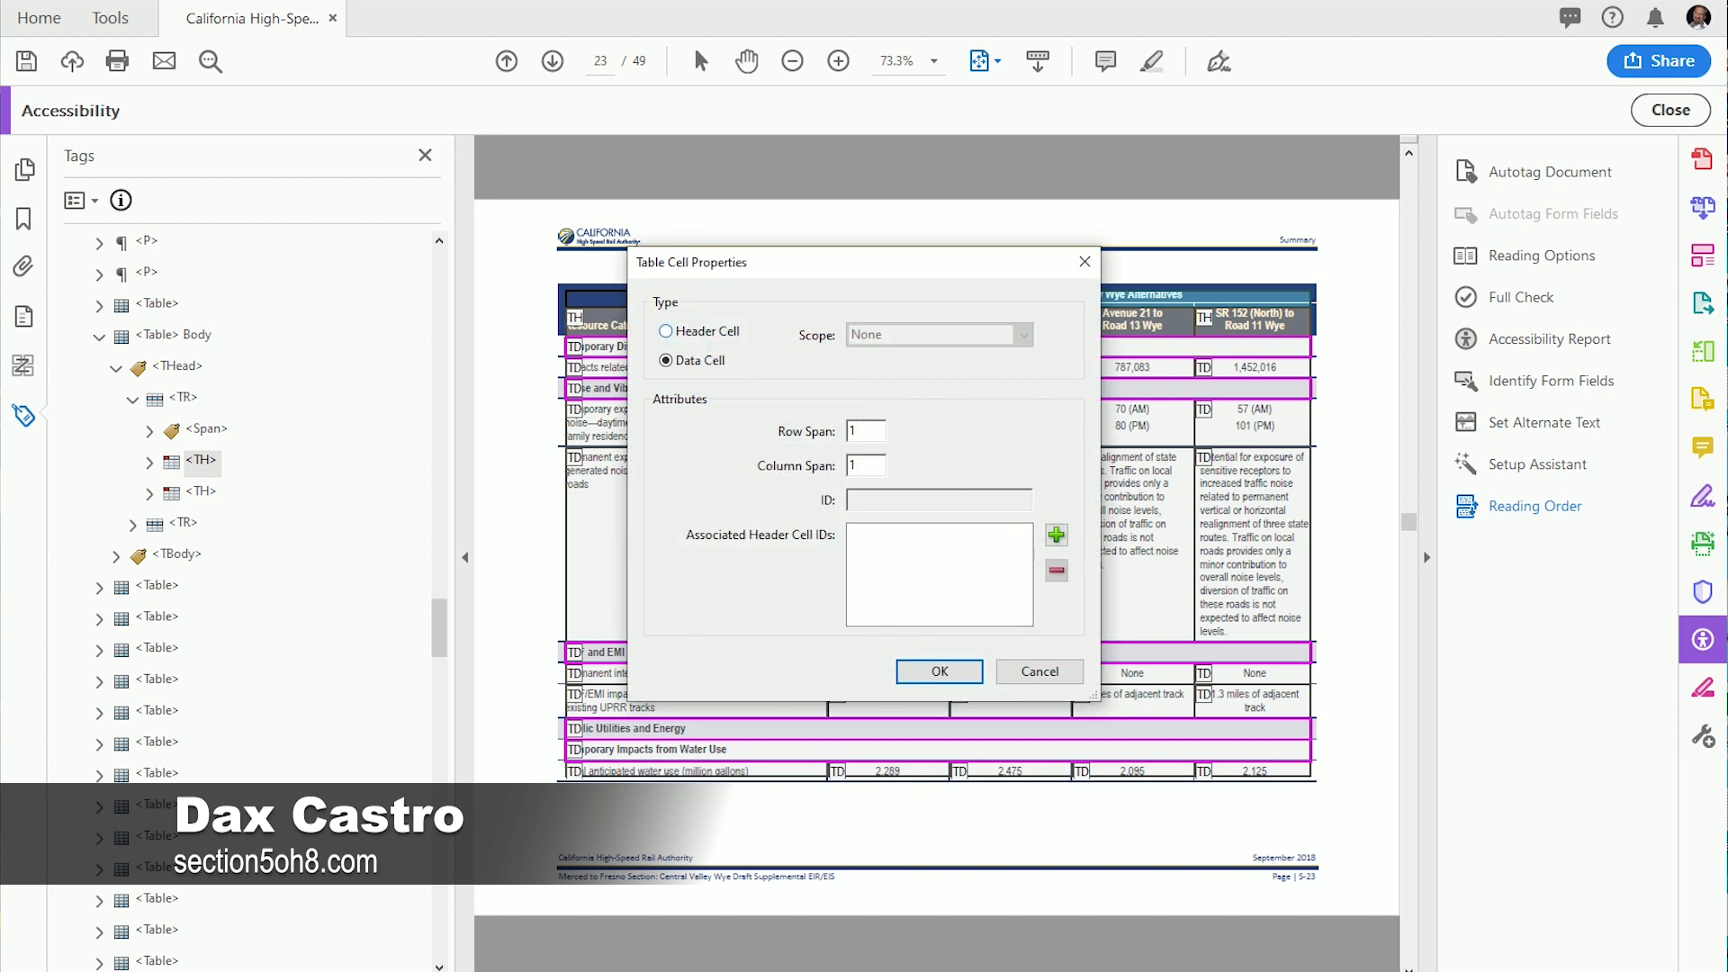
click(665, 331)
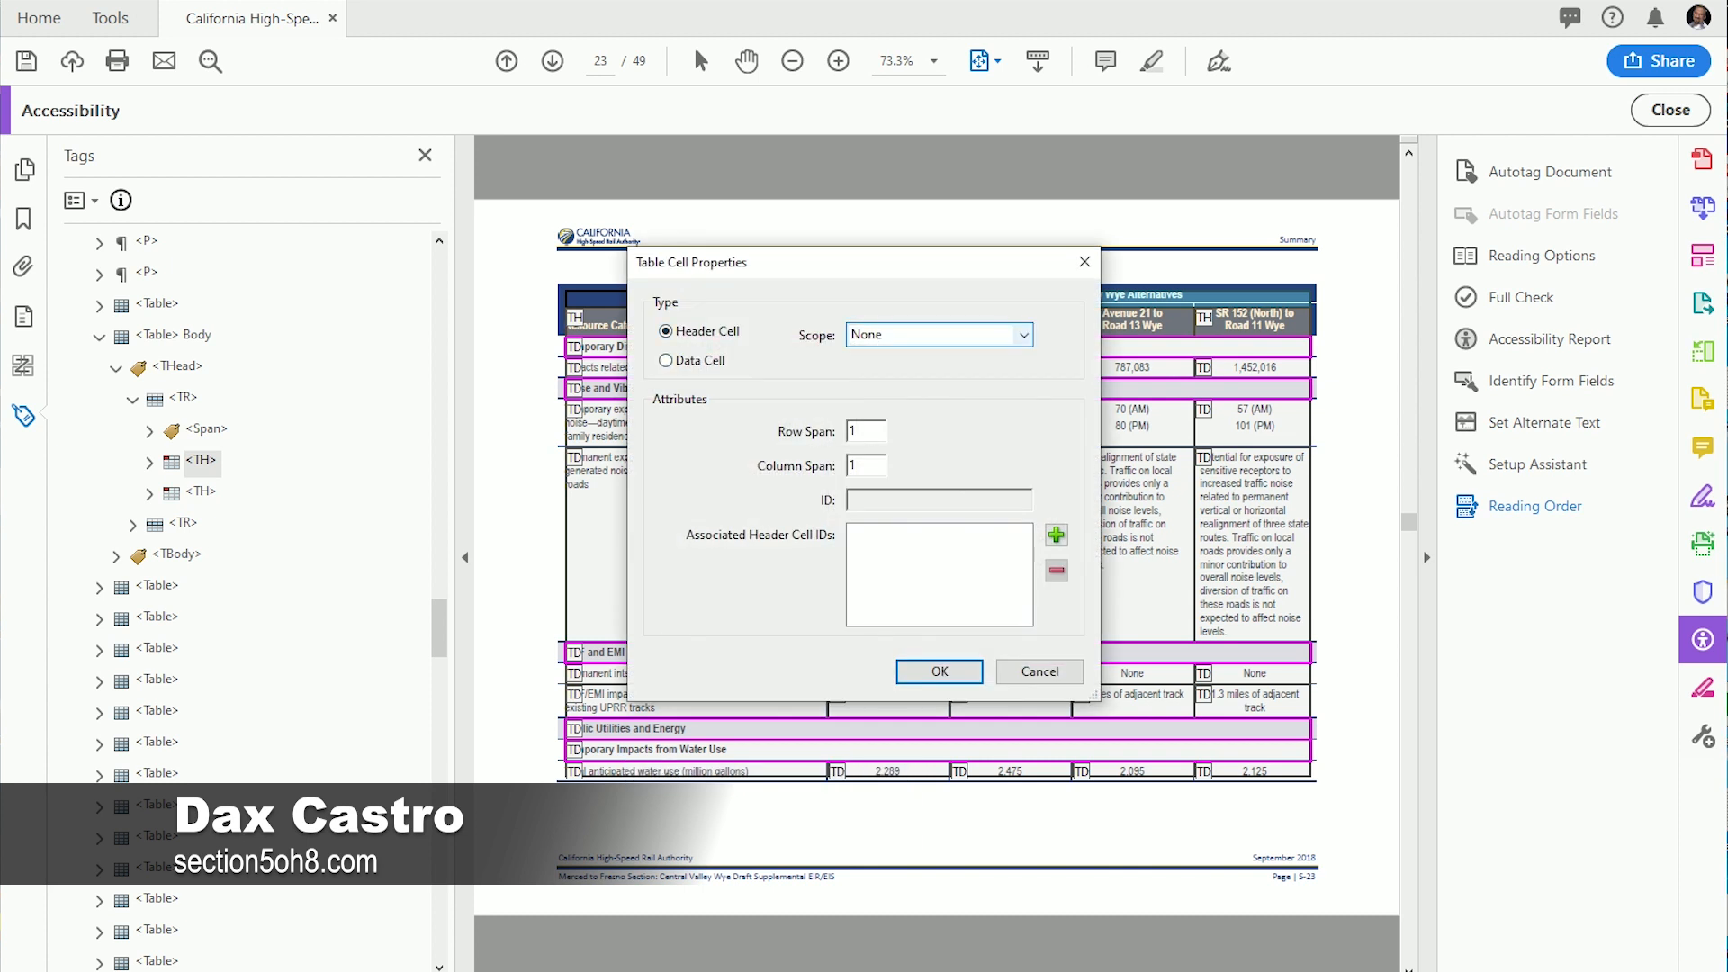
click(1023, 335)
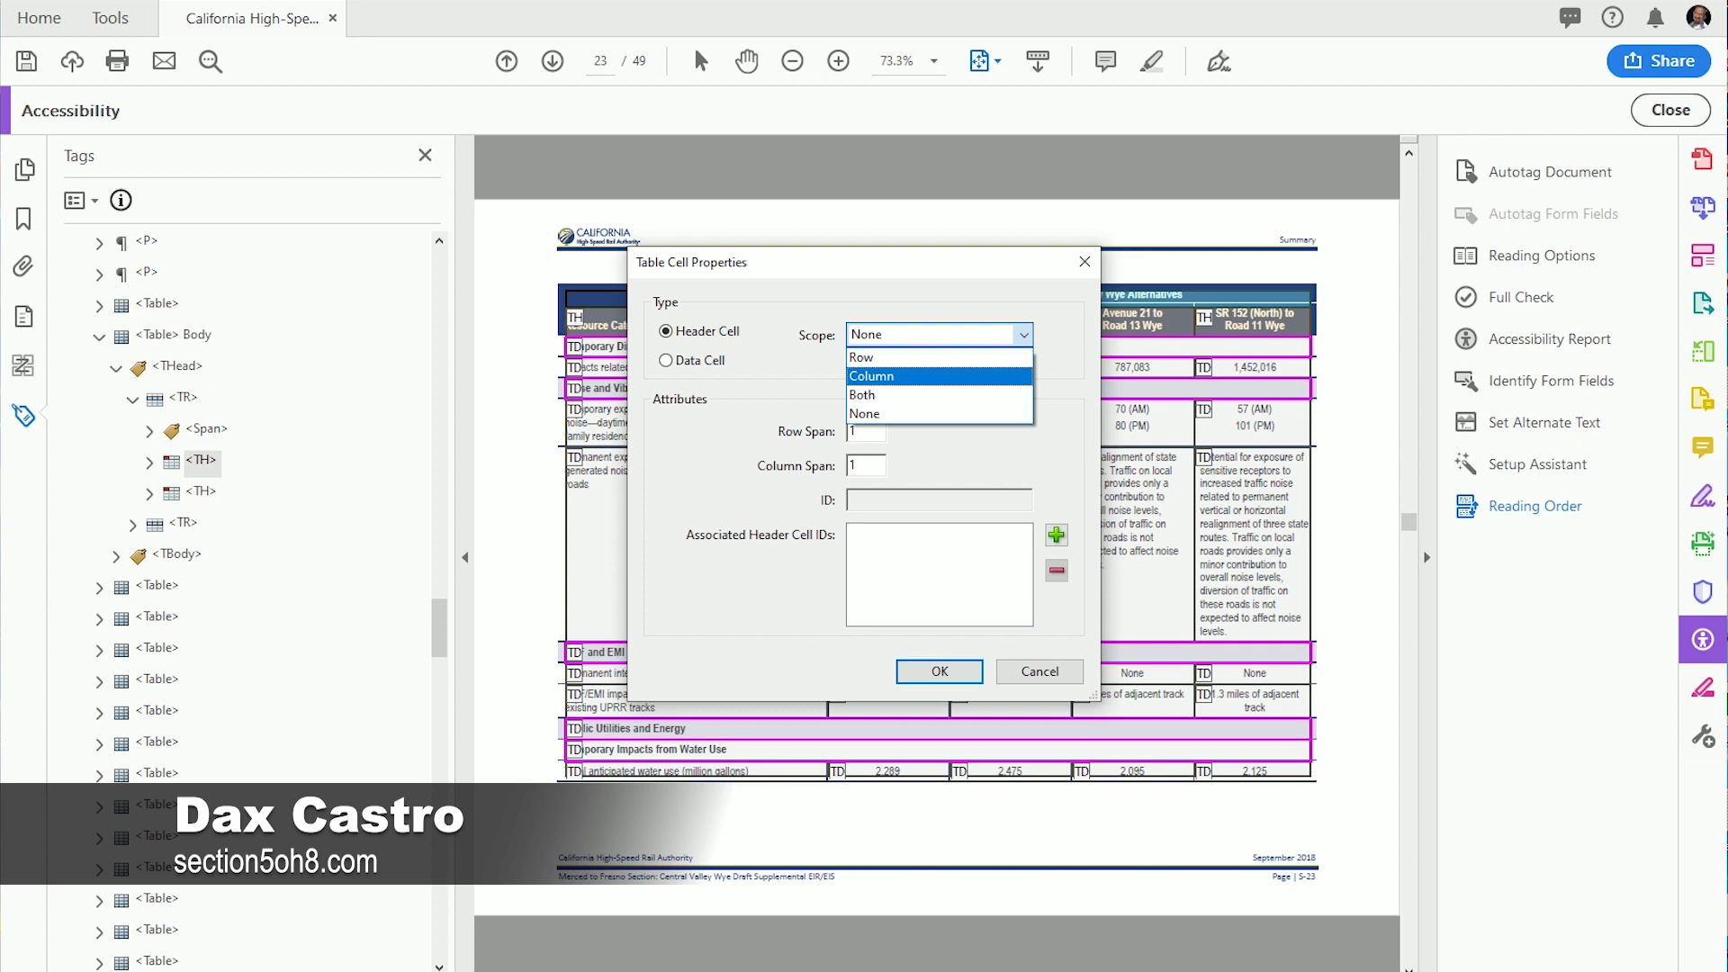
click(871, 375)
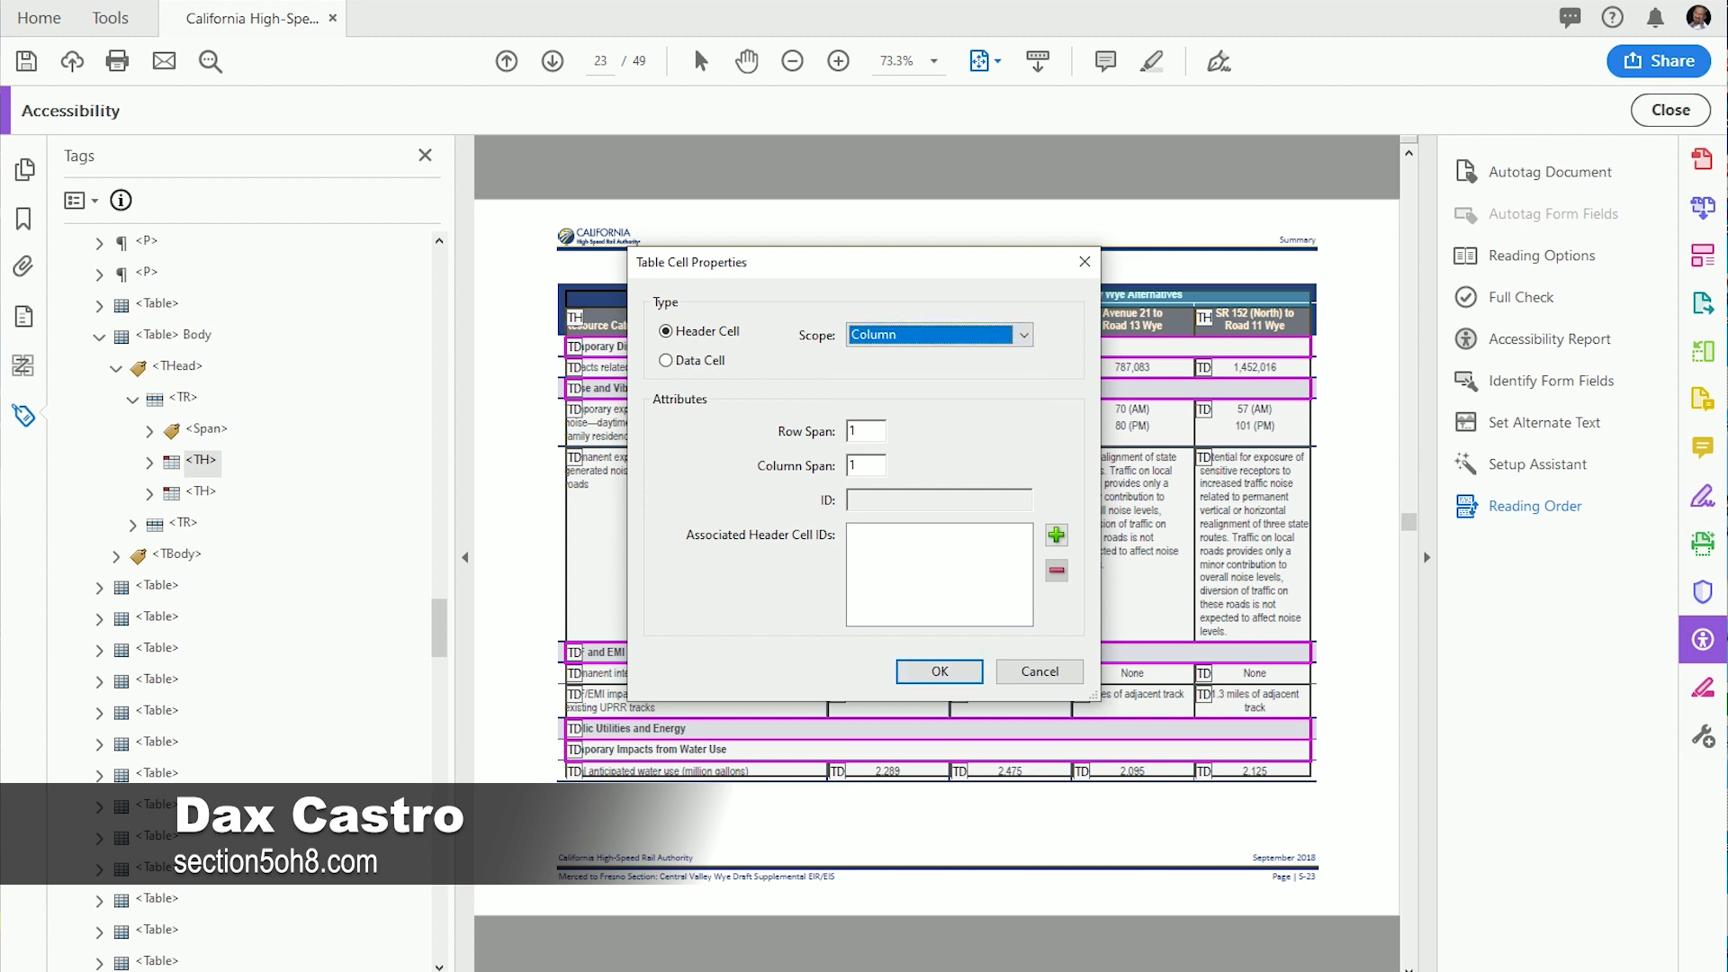
Step: Set the column span of the five section header cells to 5 and accept the span change
drag(809, 262, 193, 231)
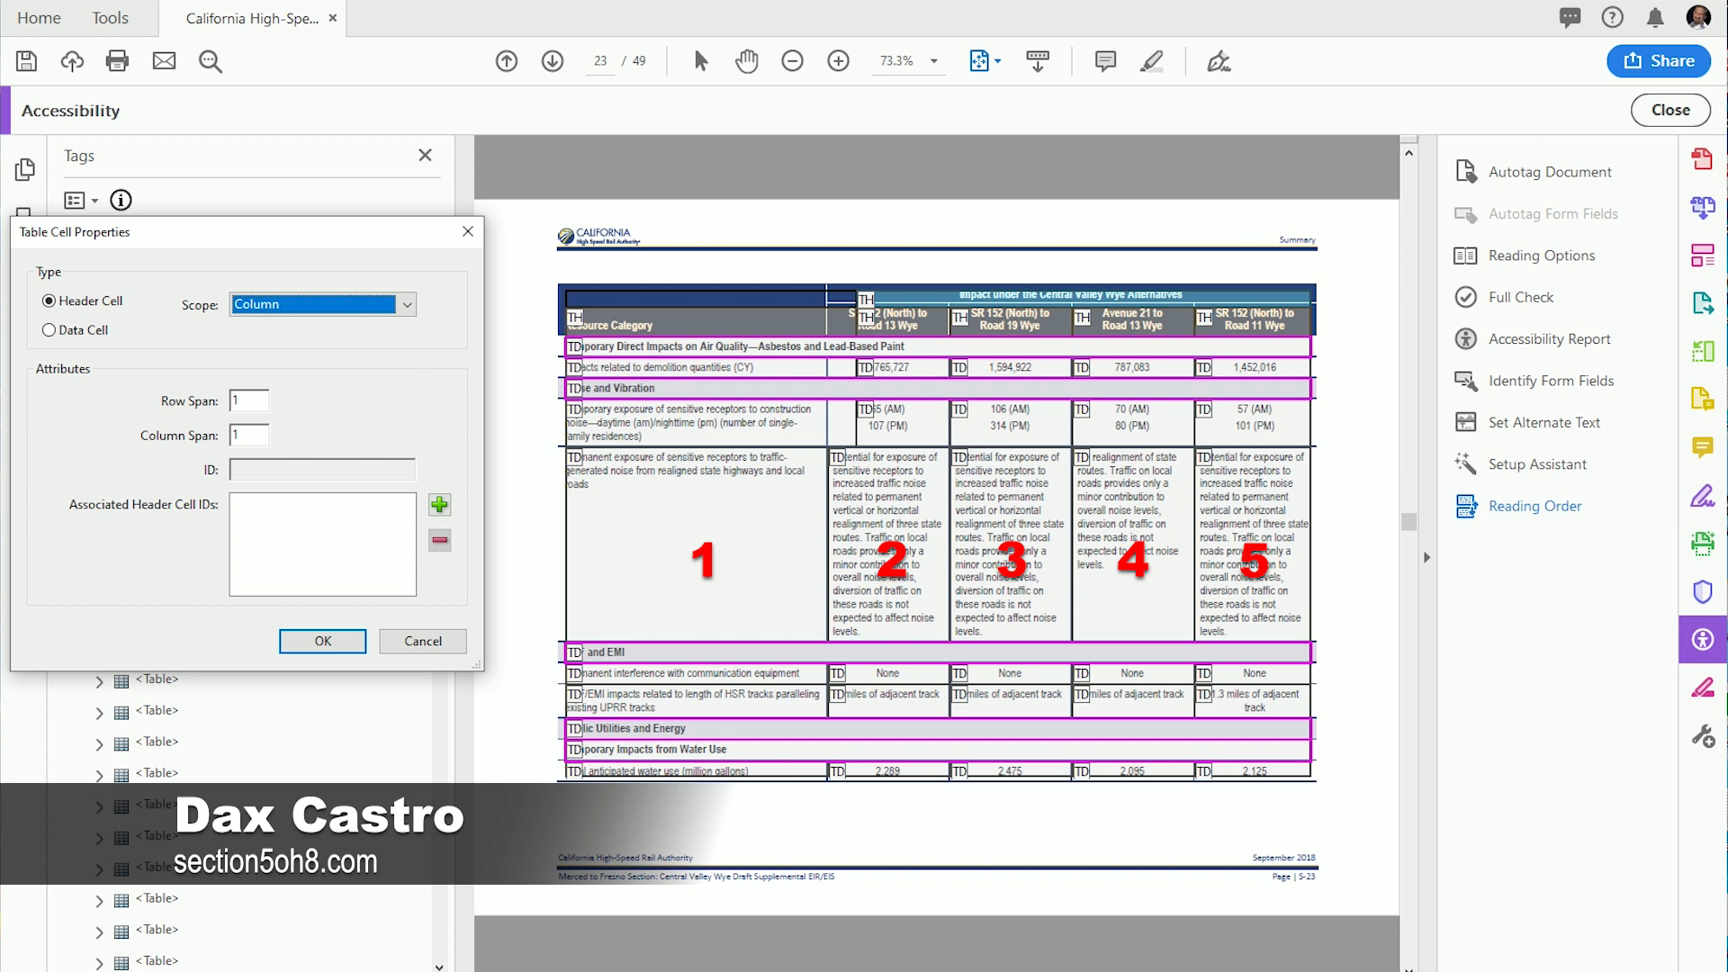
key(Tab)
key(Tab)
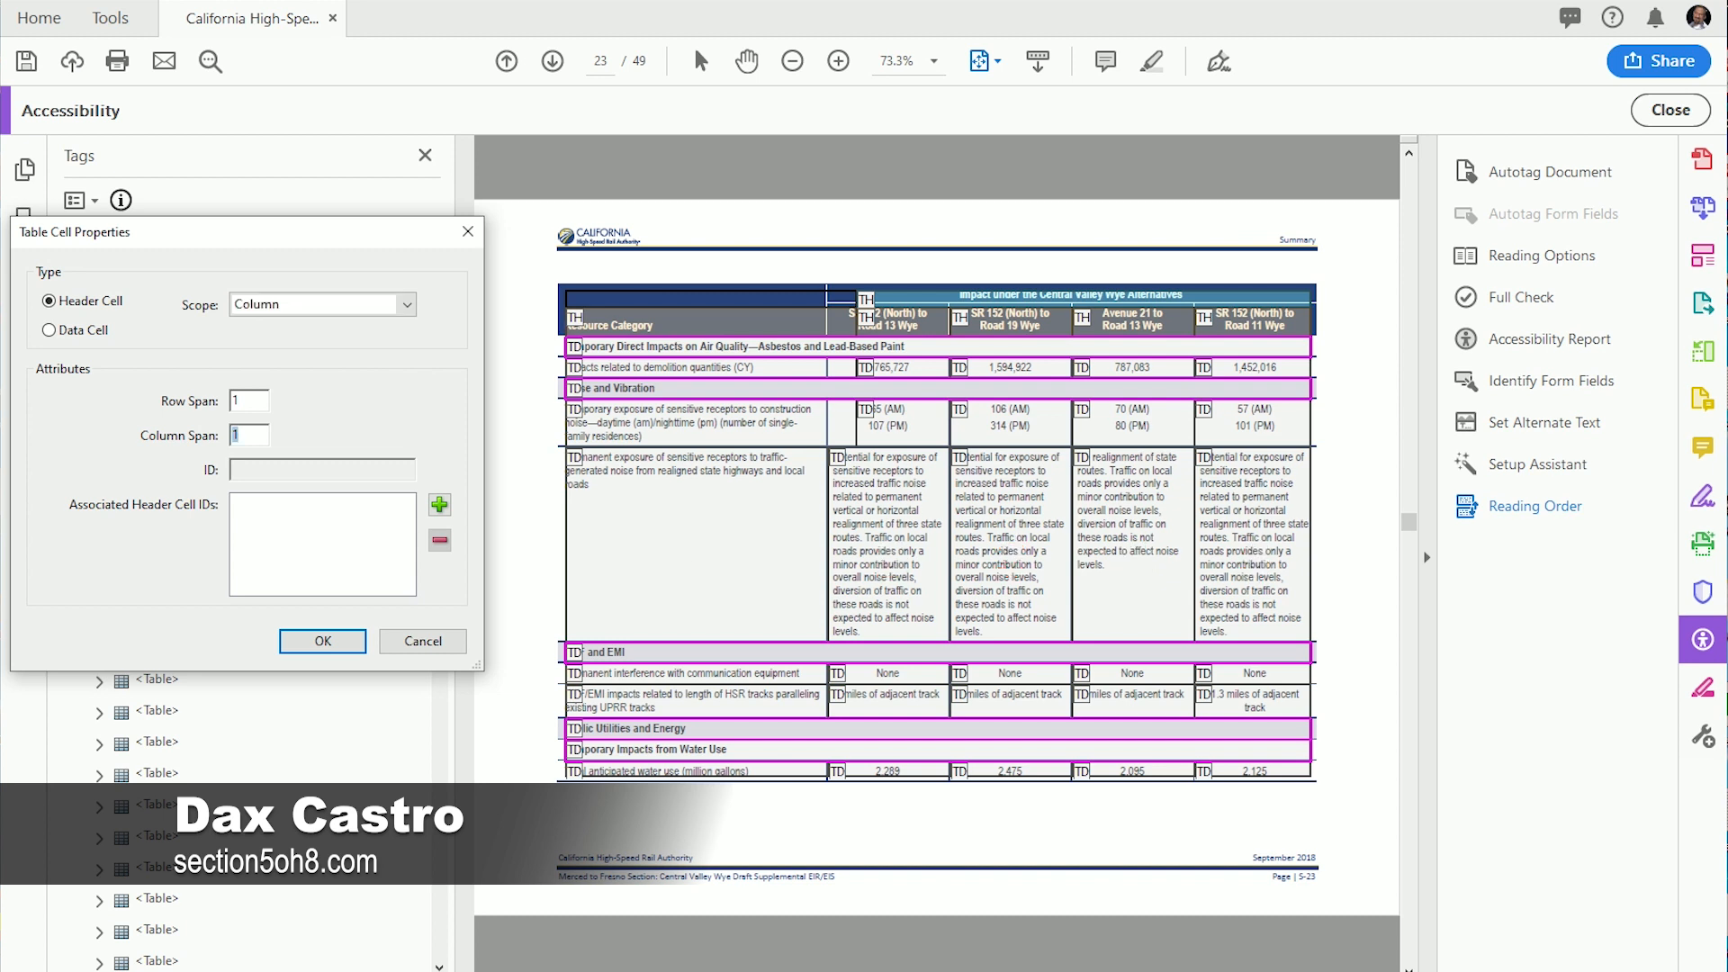
text(5)
key(Return)
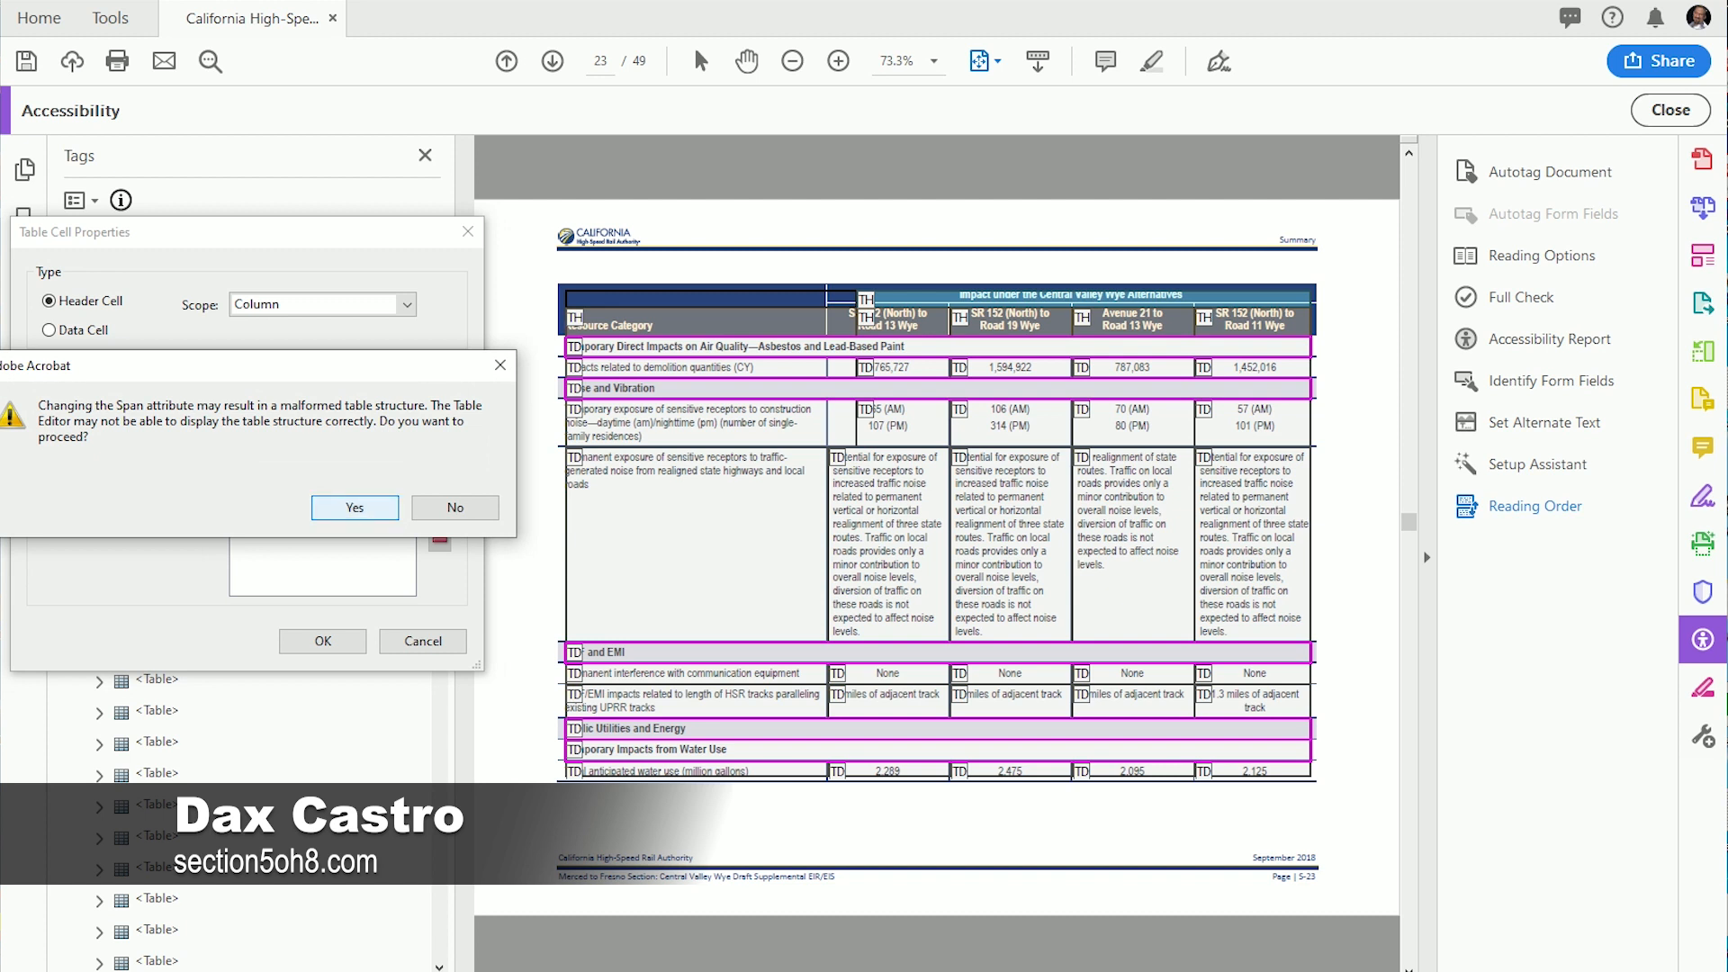
key(Return)
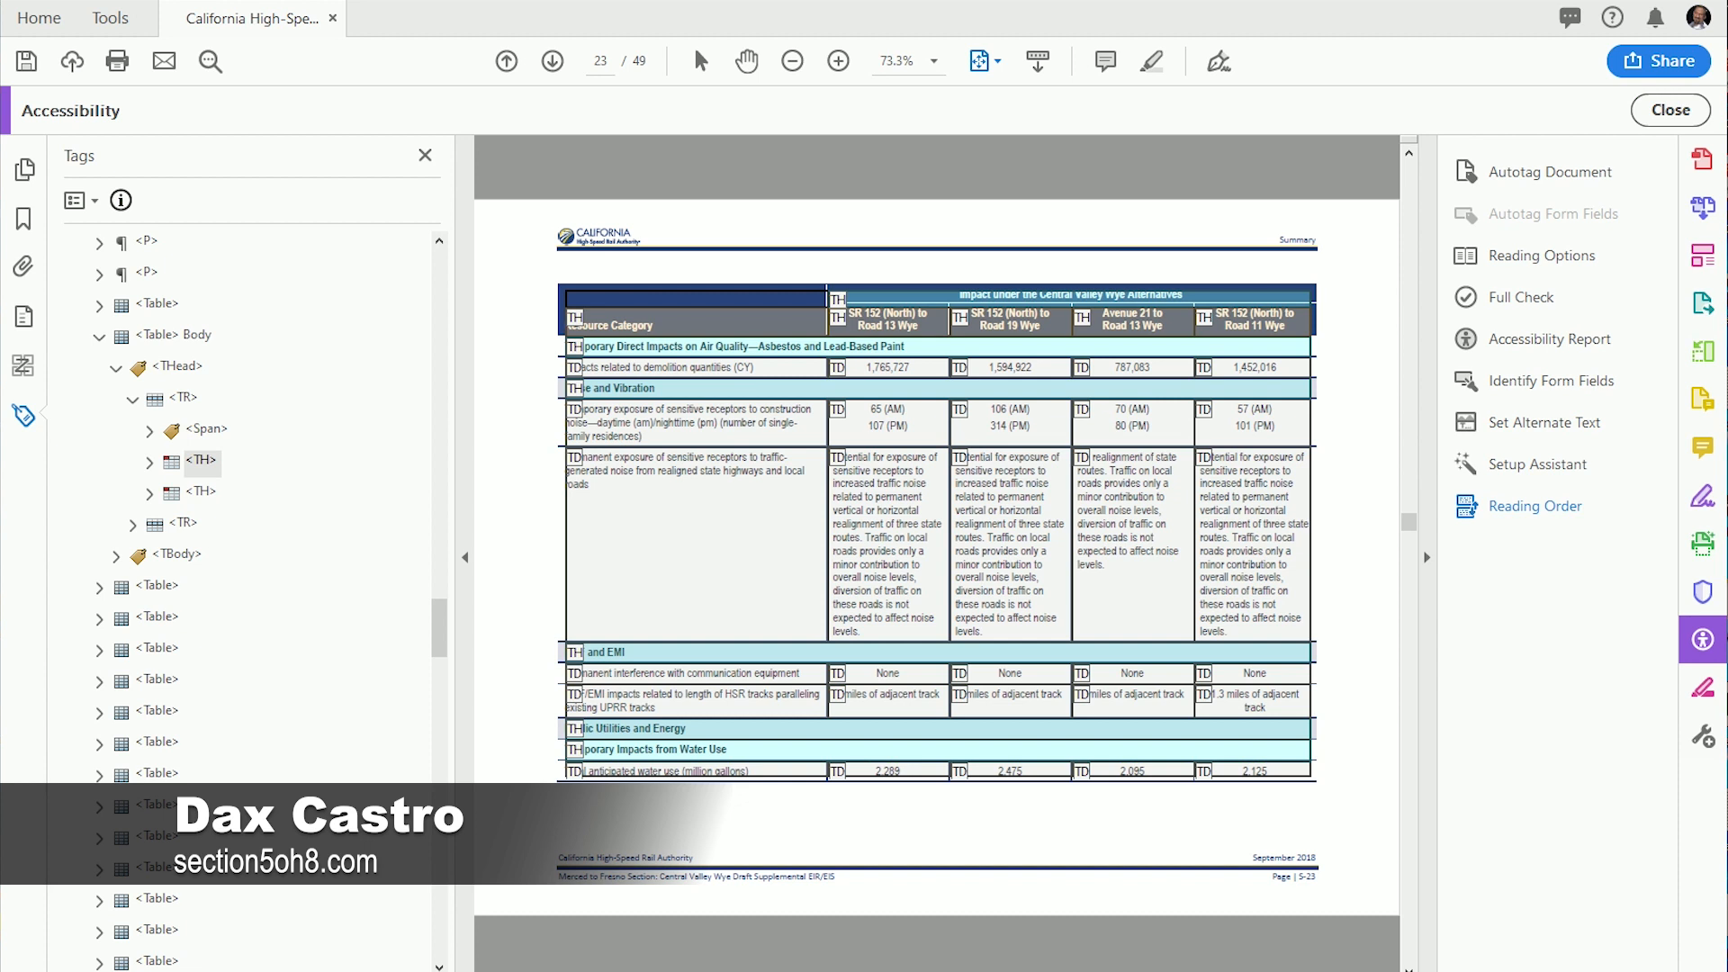
Step: Make the six first-column cells beside the data, from demolition quantities to anticipated water use, header cells with Row scope
click(695, 367)
shift+click(695, 423)
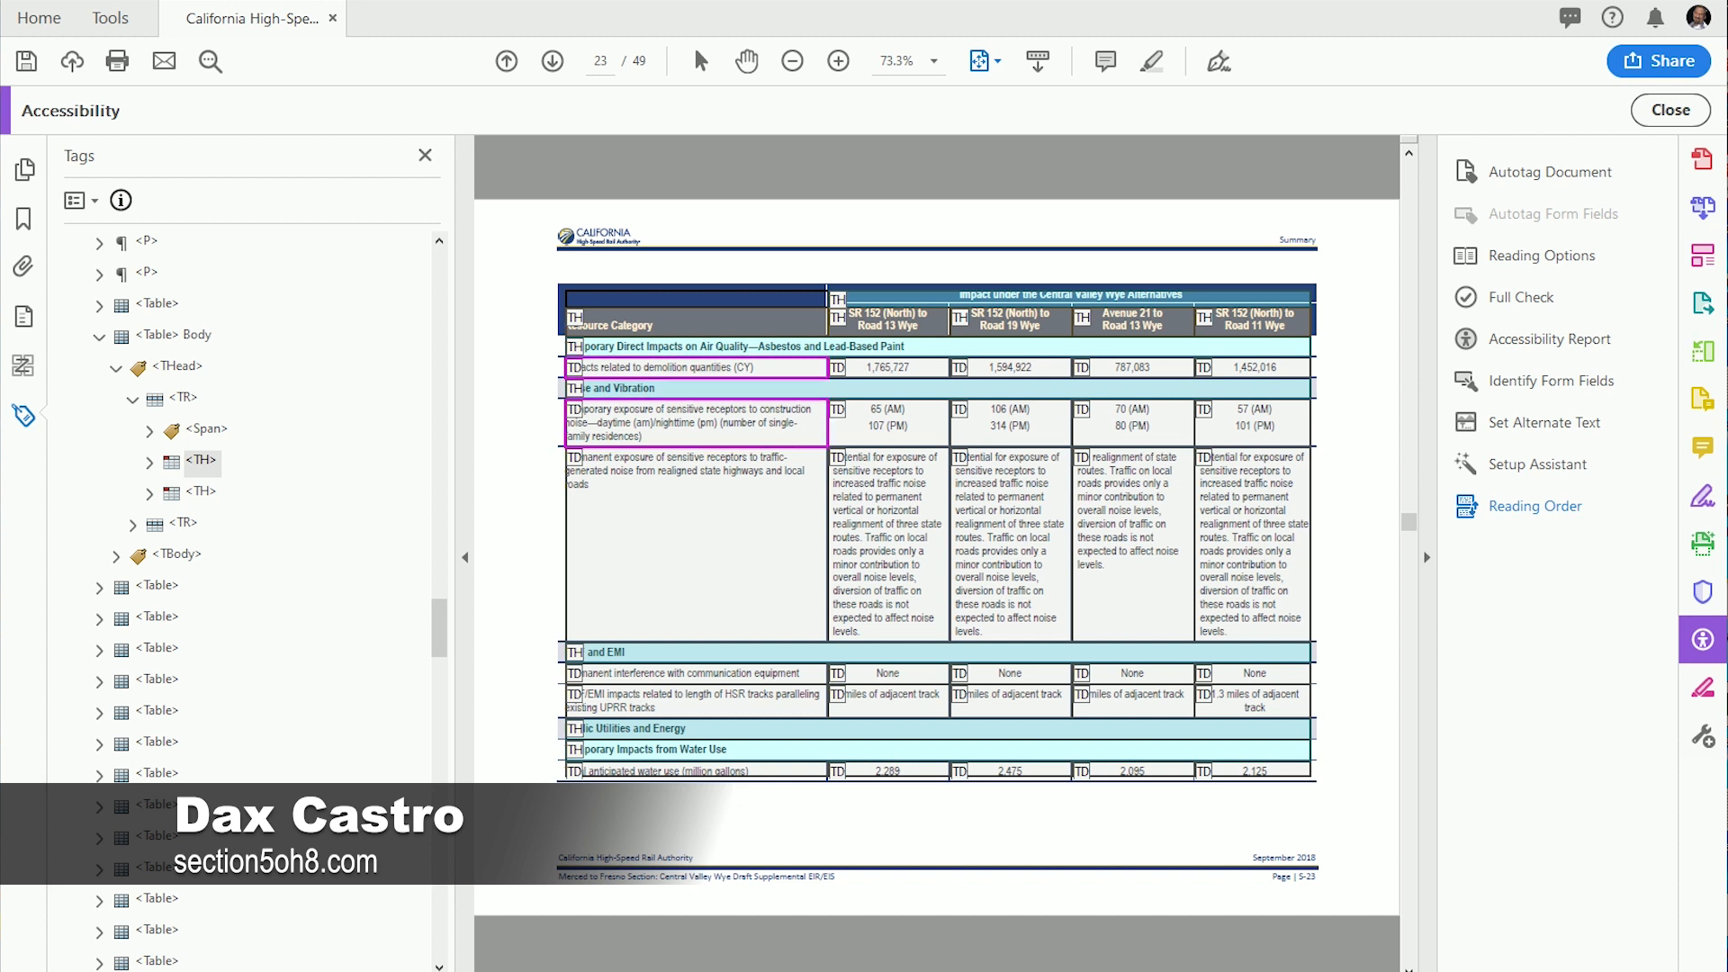
shift+click(696, 522)
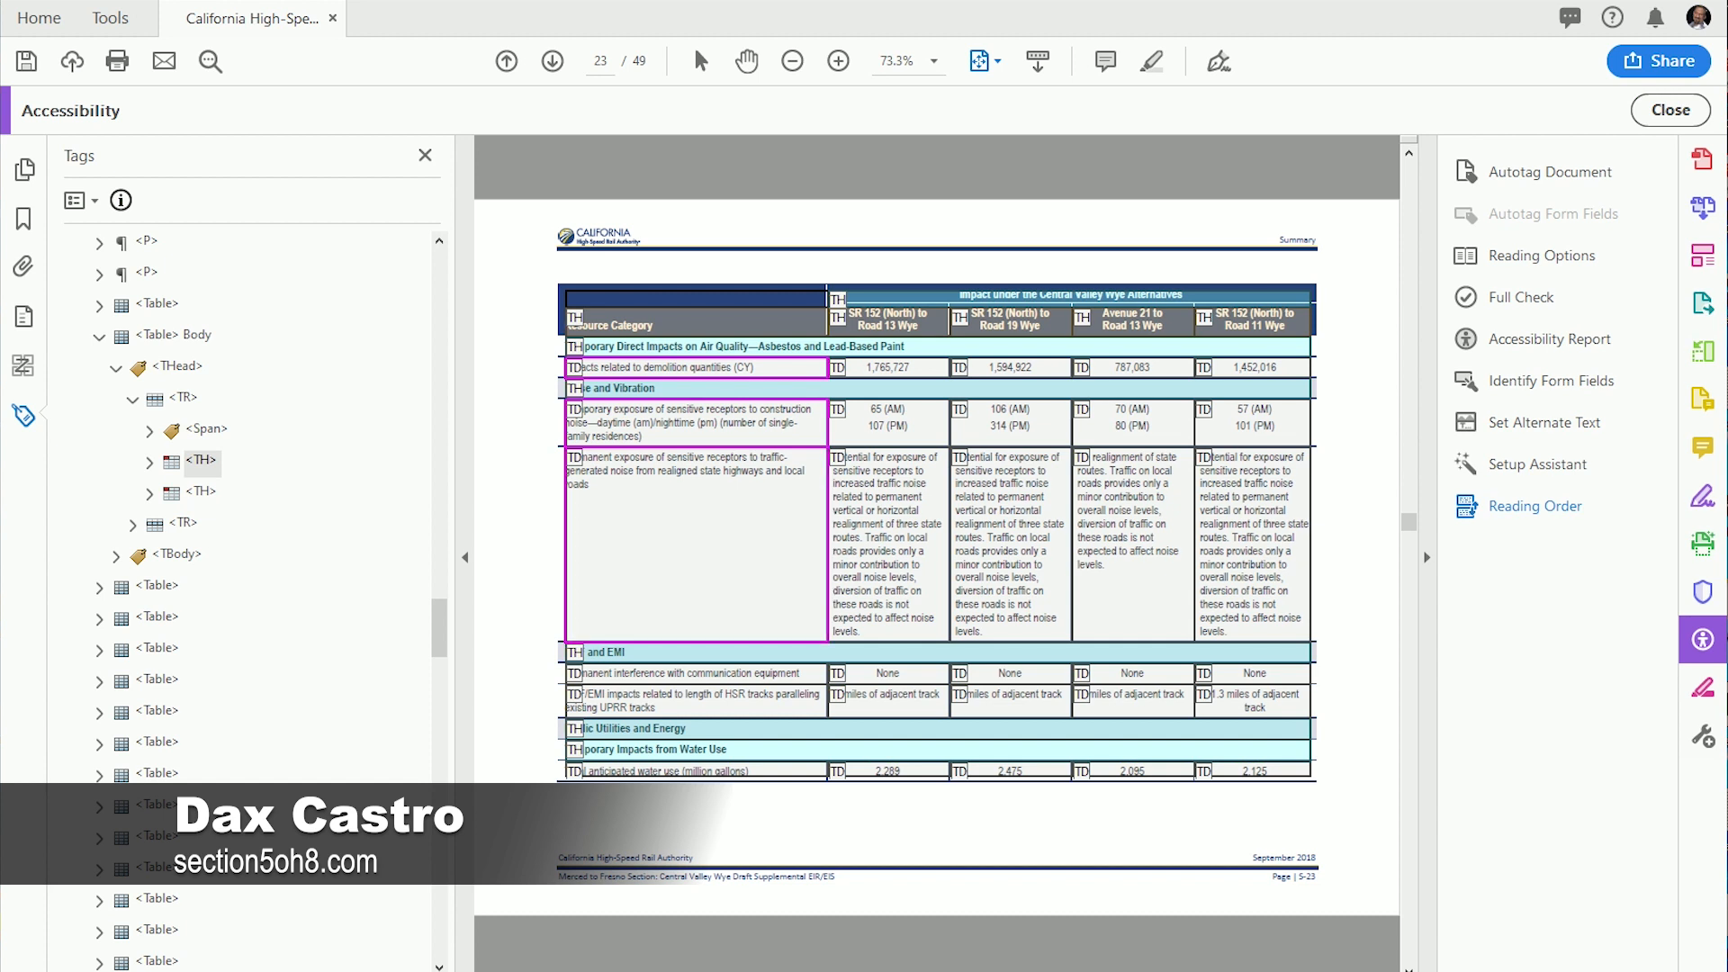
shift+click(696, 673)
shift+click(696, 701)
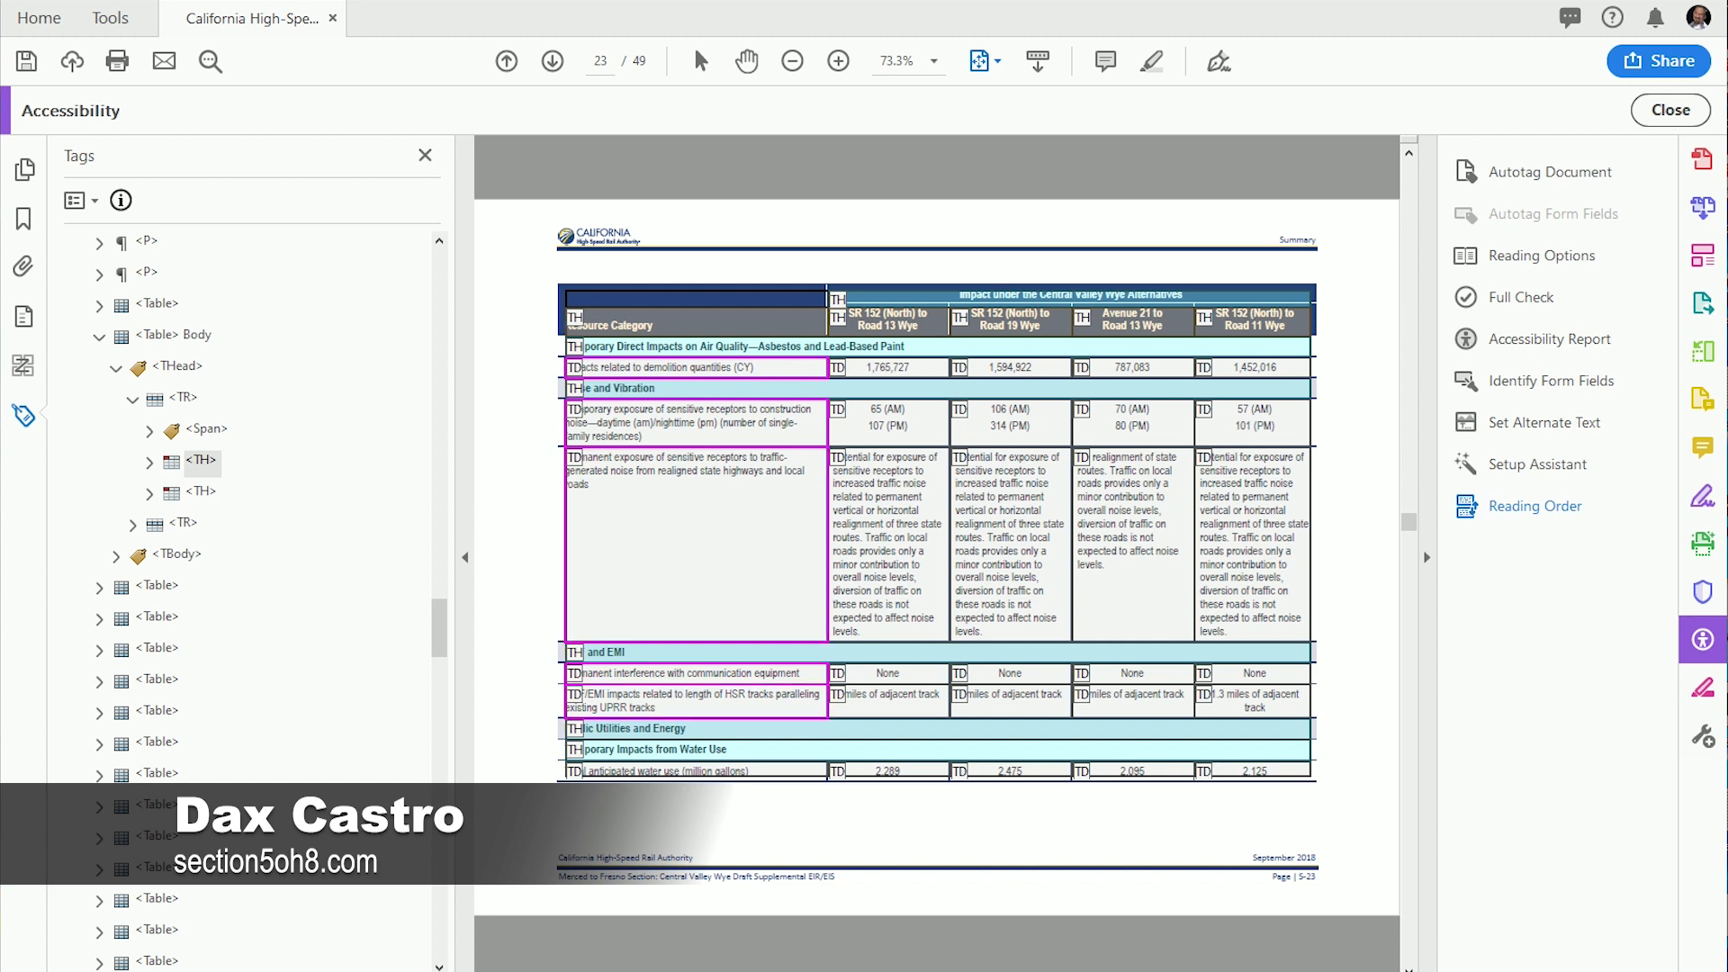
shift+click(696, 771)
right_click(700, 436)
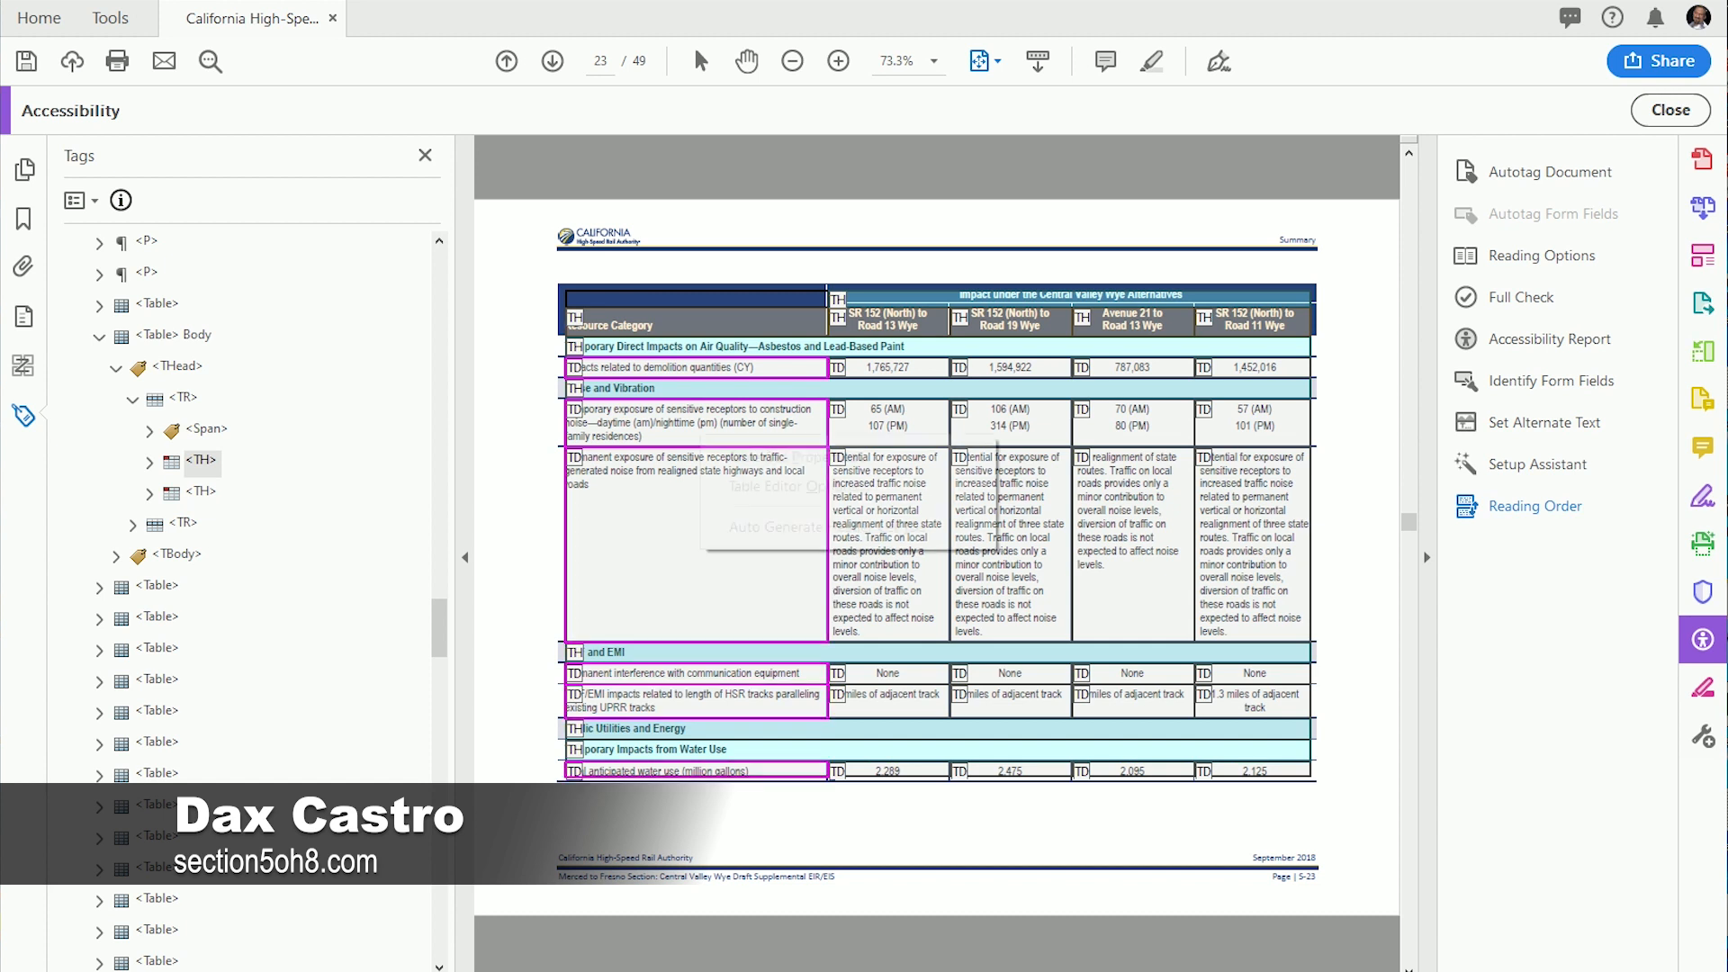
click(783, 457)
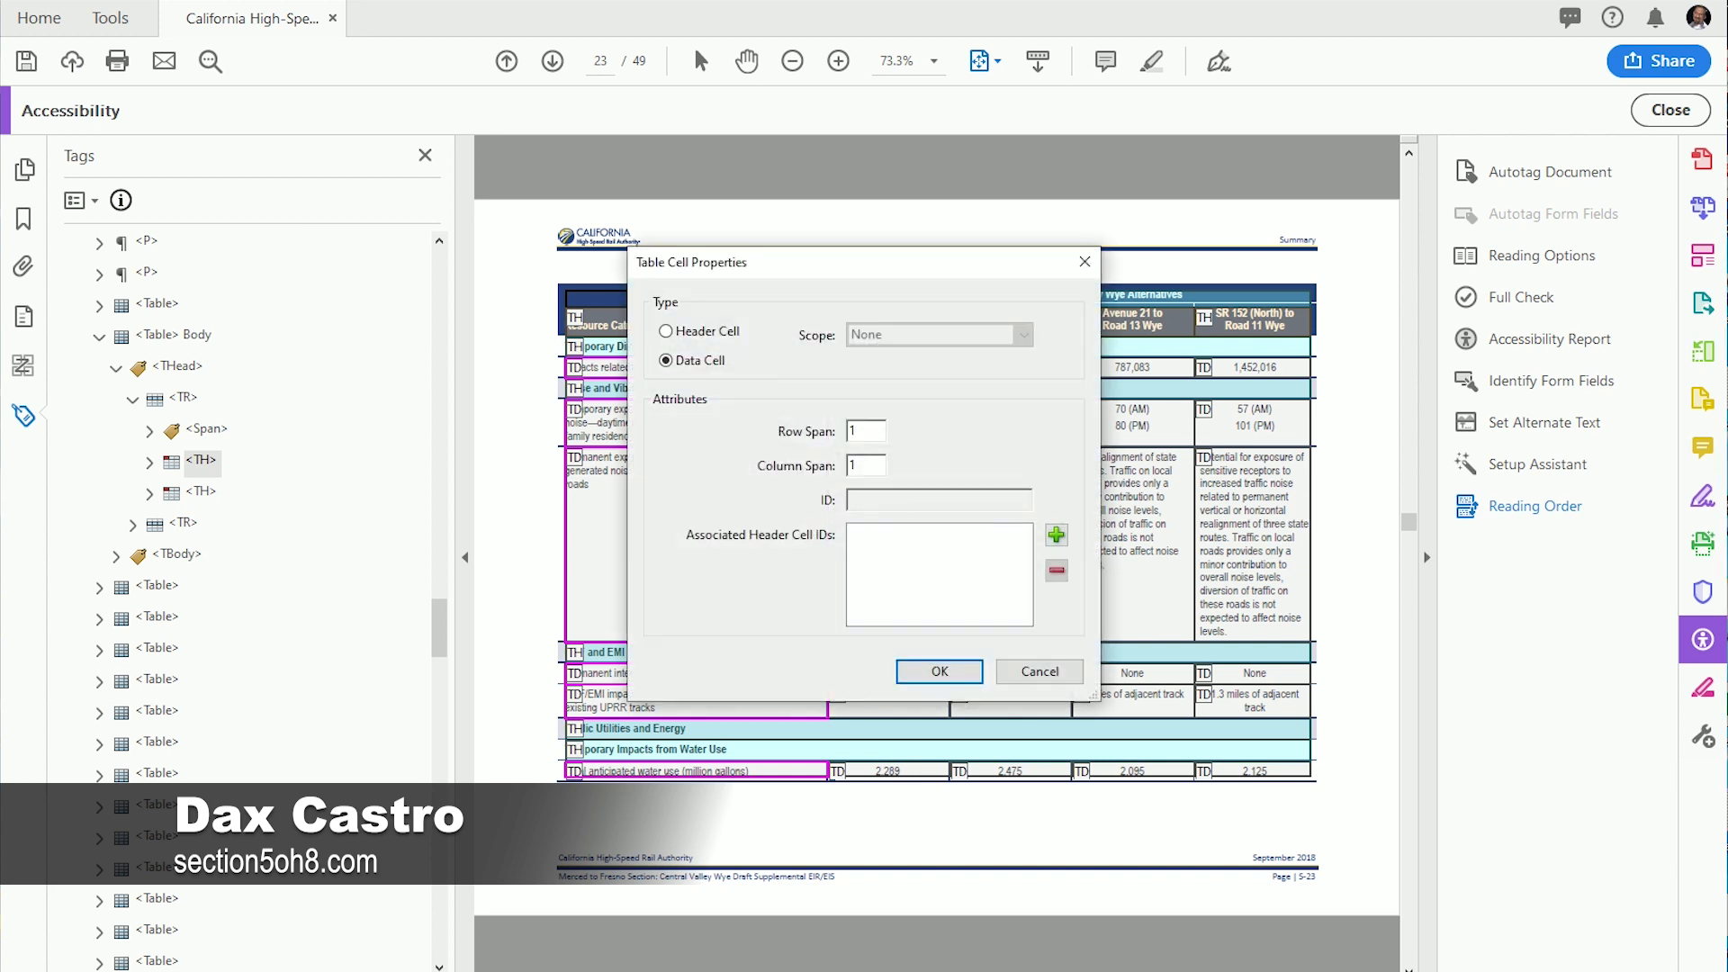
click(666, 331)
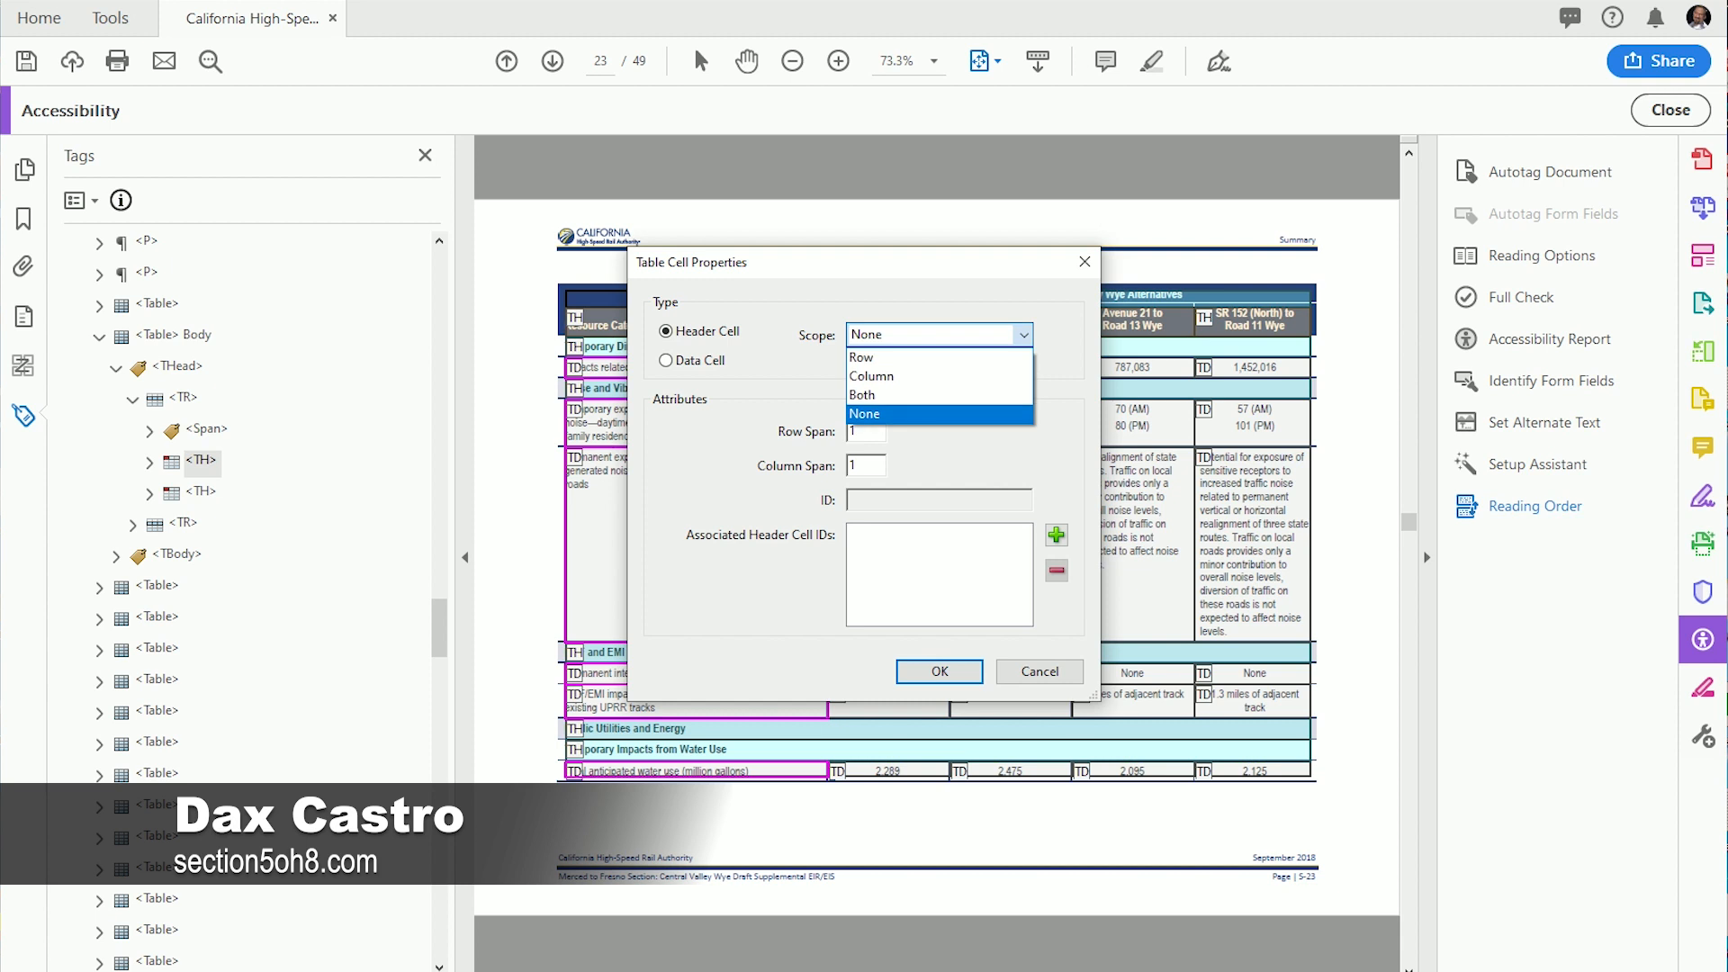
click(861, 357)
drag(903, 275, 251, 327)
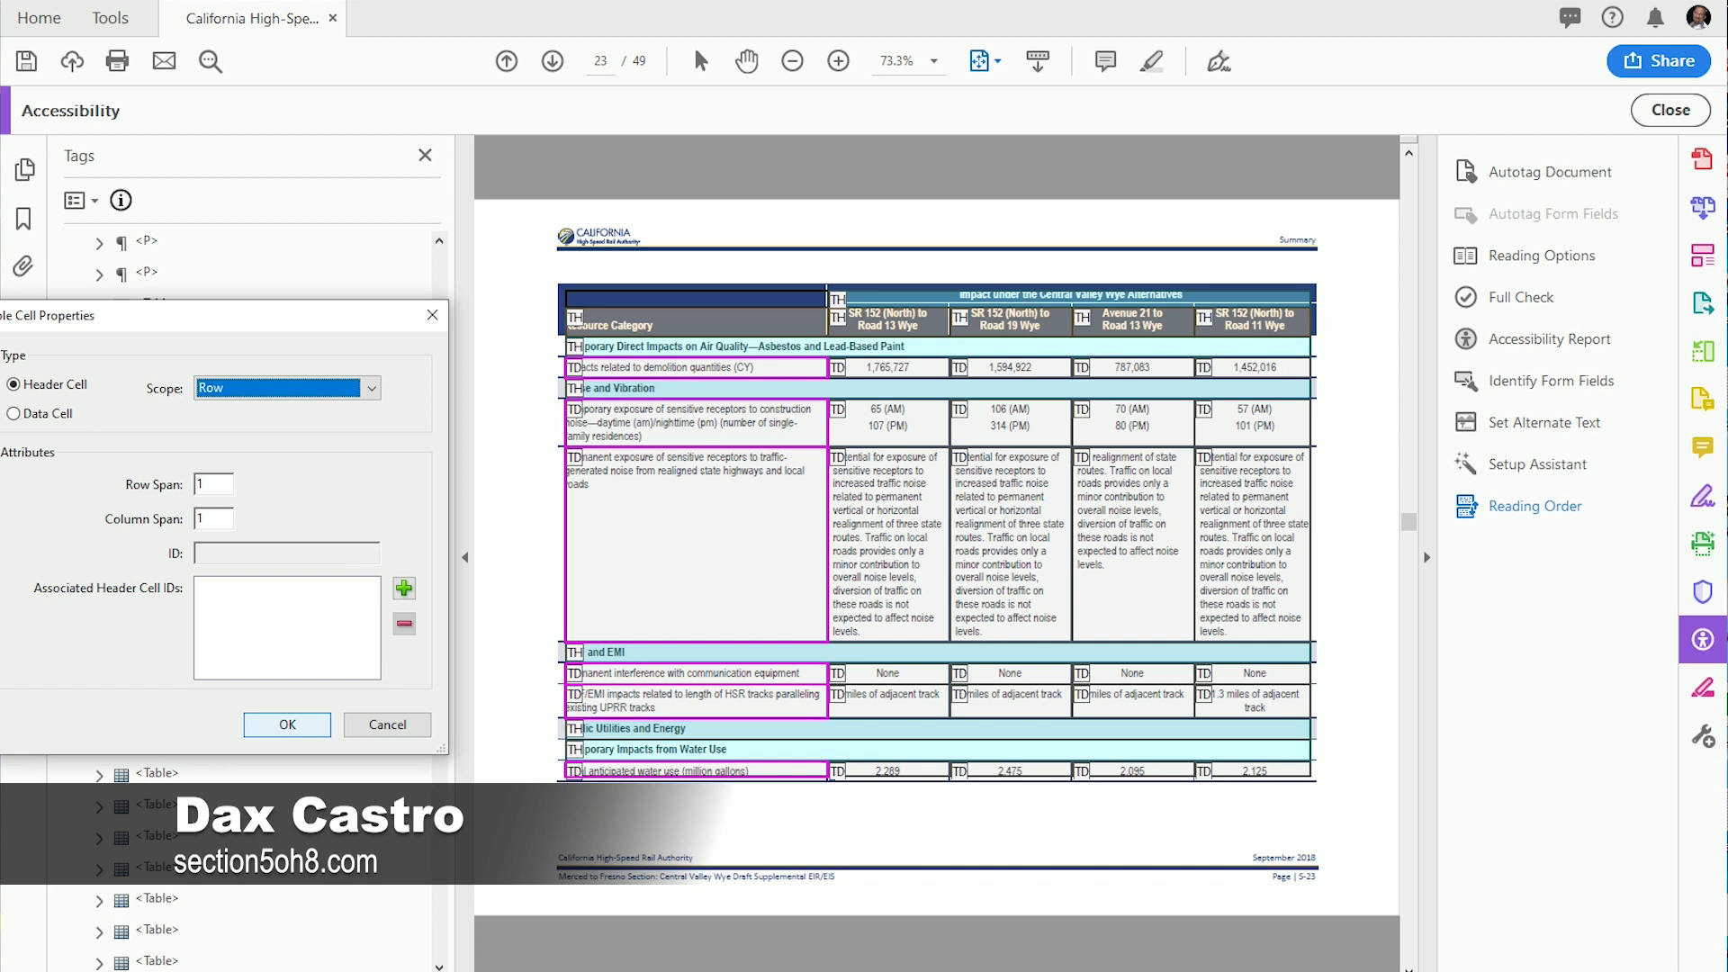
key(Return)
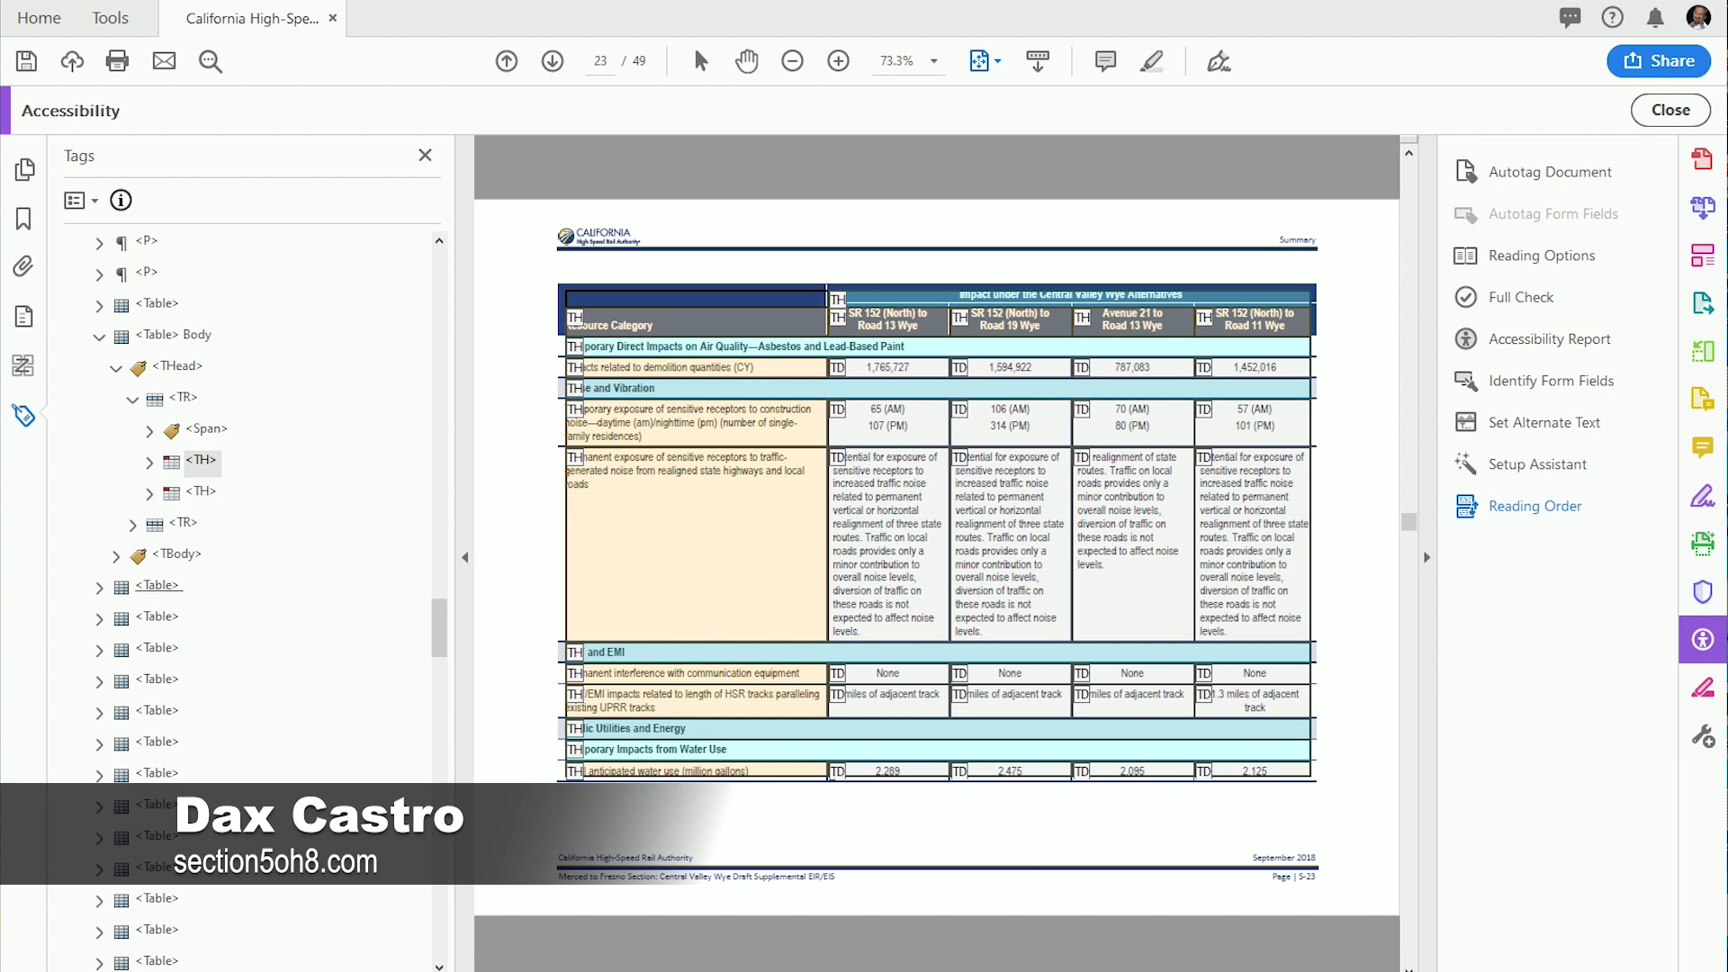
Step: Examine which page tables several of the following Table tags cover, and select the page 23 table's Body tag again
click(158, 586)
click(157, 618)
click(157, 681)
click(157, 712)
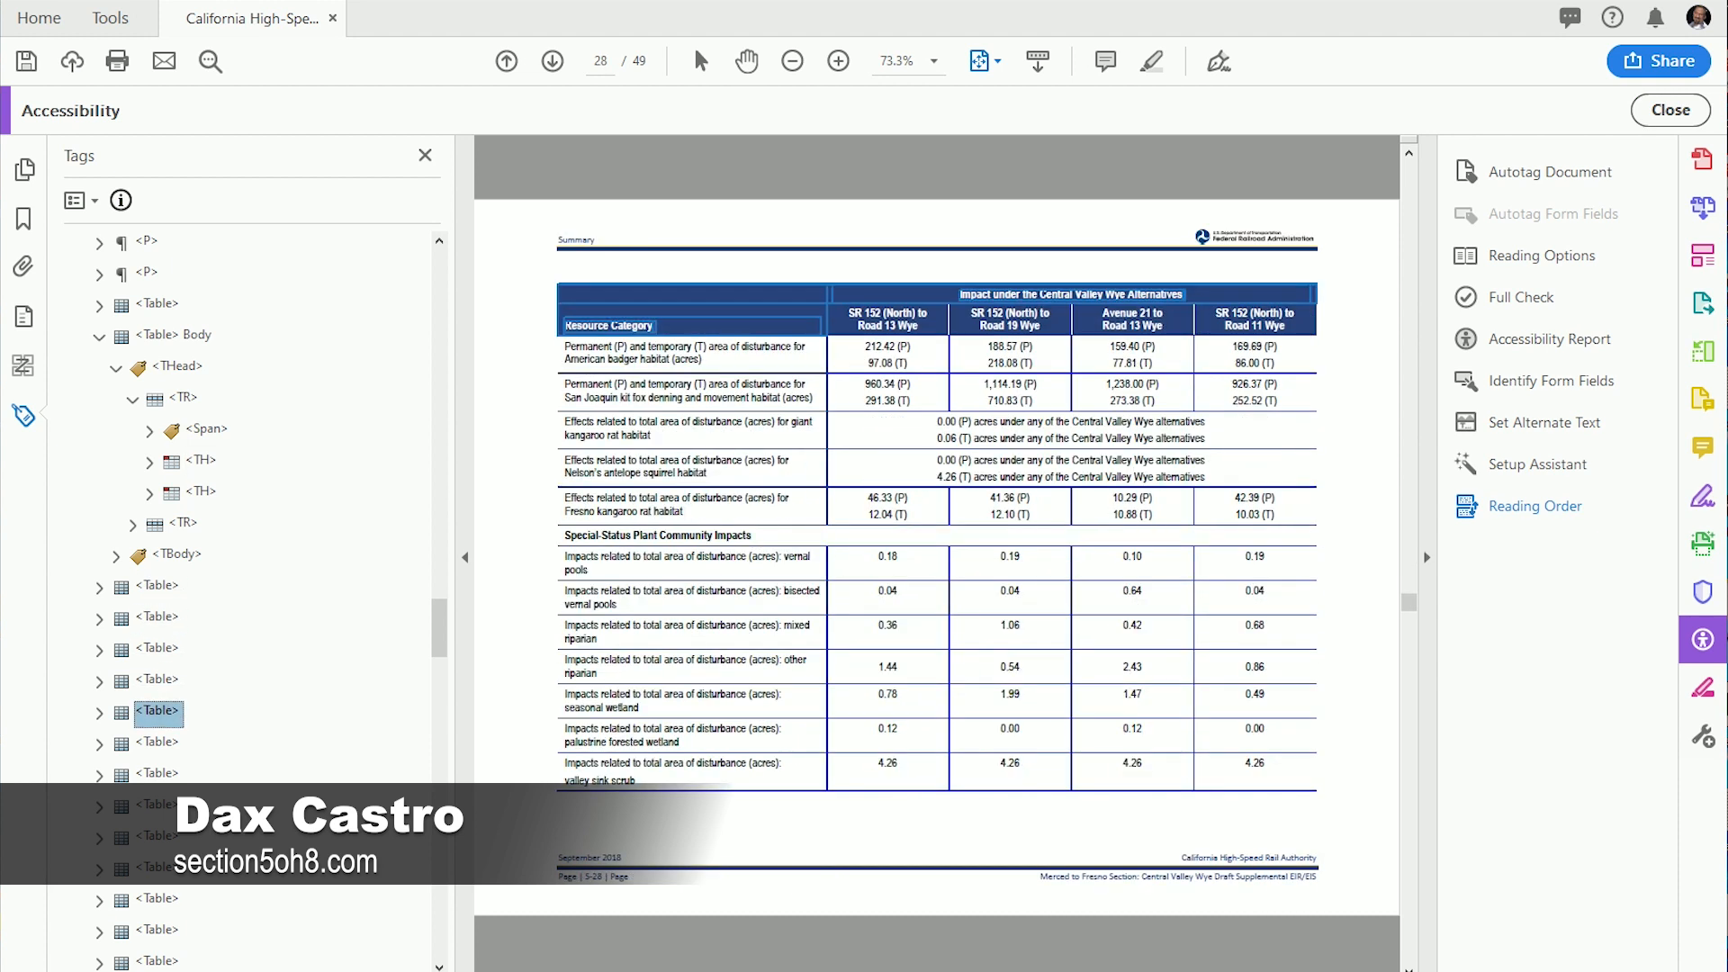
click(173, 335)
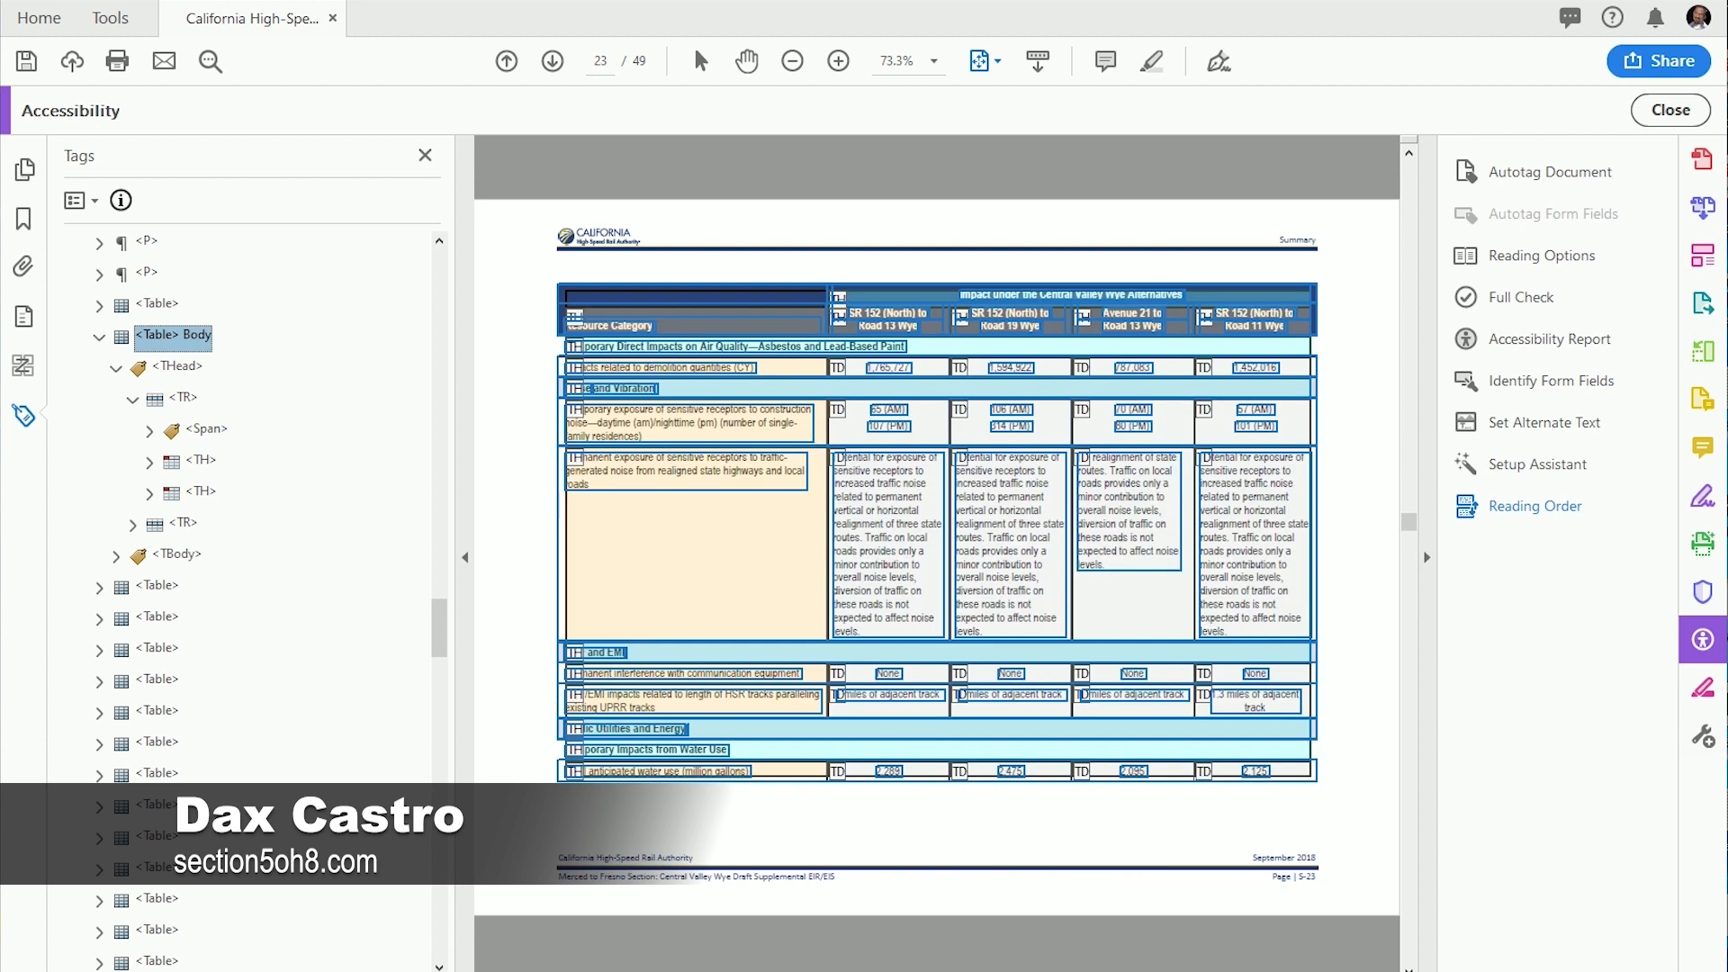